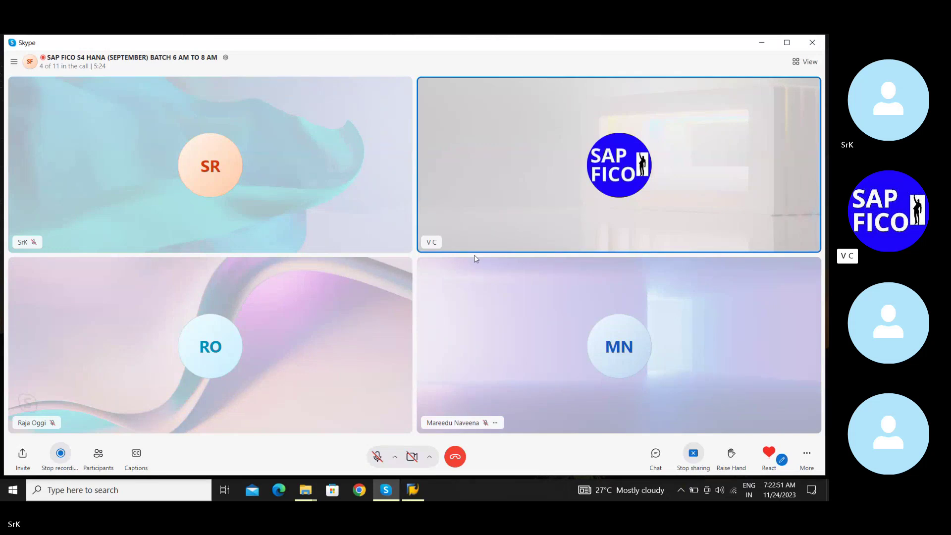
Minimize the Skype call and the SAP Logon window to reveal the Windows desktop
click(764, 44)
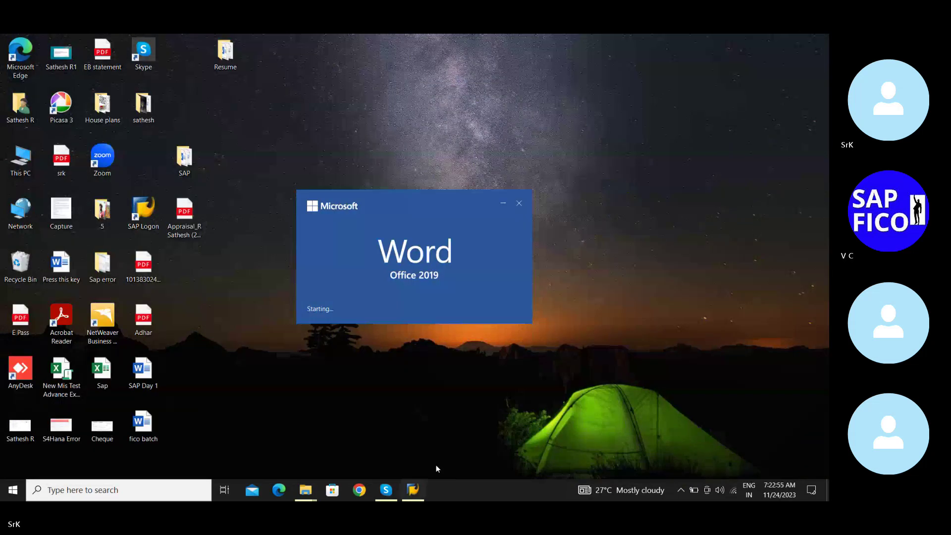
click(413, 490)
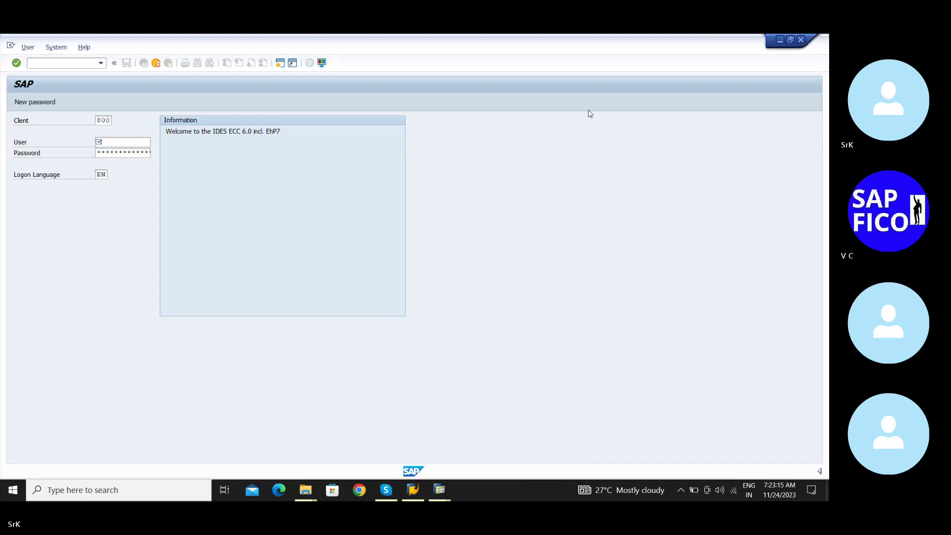
click(781, 42)
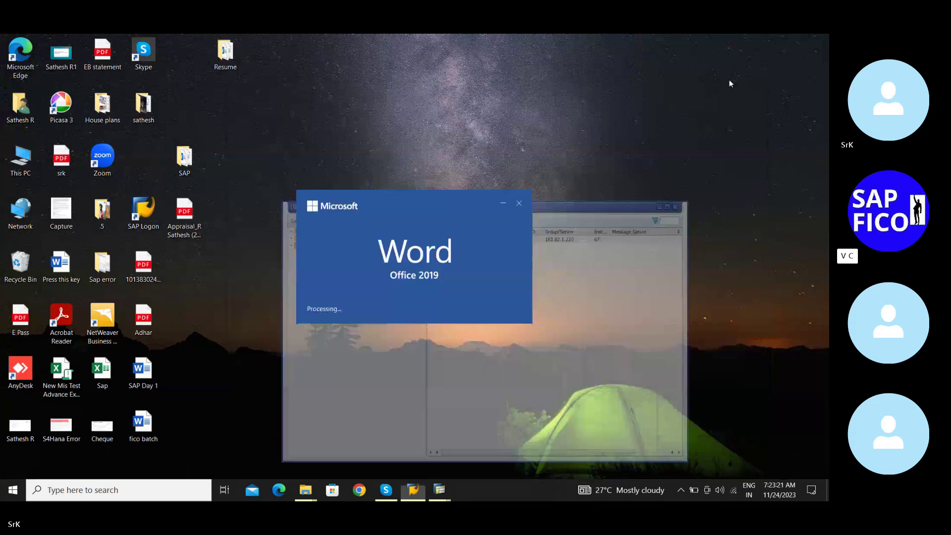
click(524, 204)
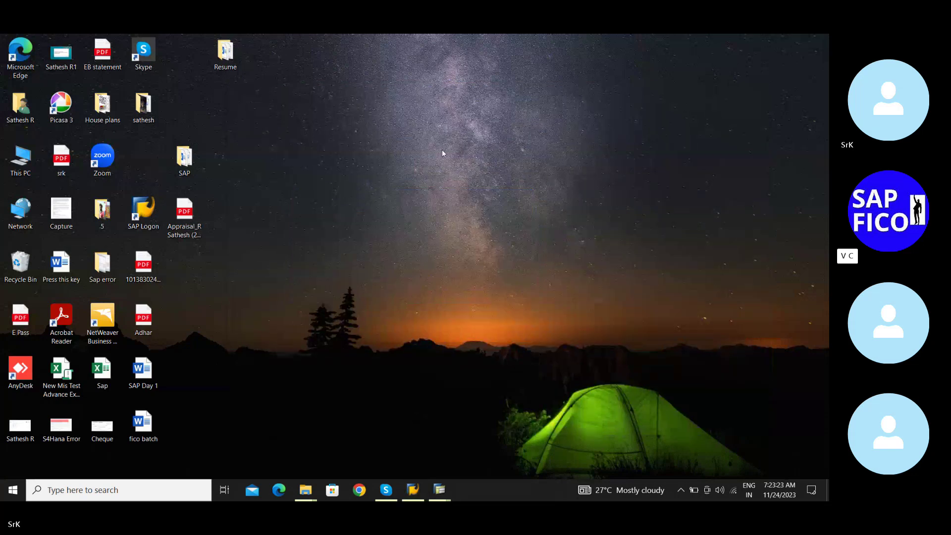
Refresh the desktop and bring up the SAP folder window
right_click(425, 164)
click(451, 198)
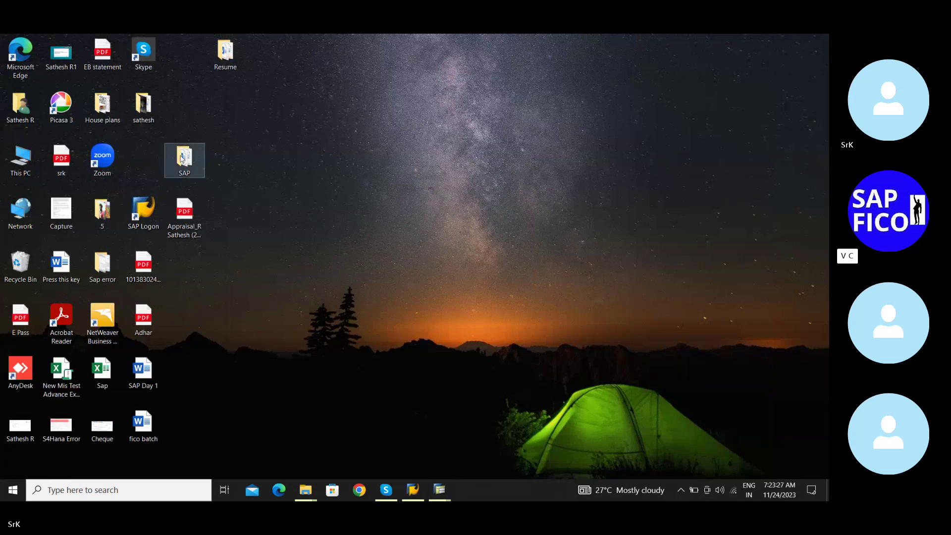
click(192, 159)
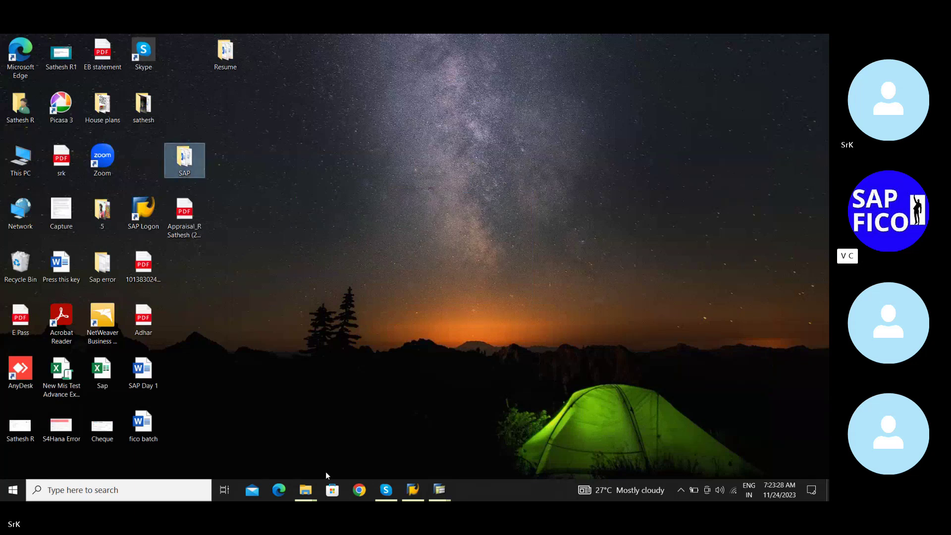
click(305, 490)
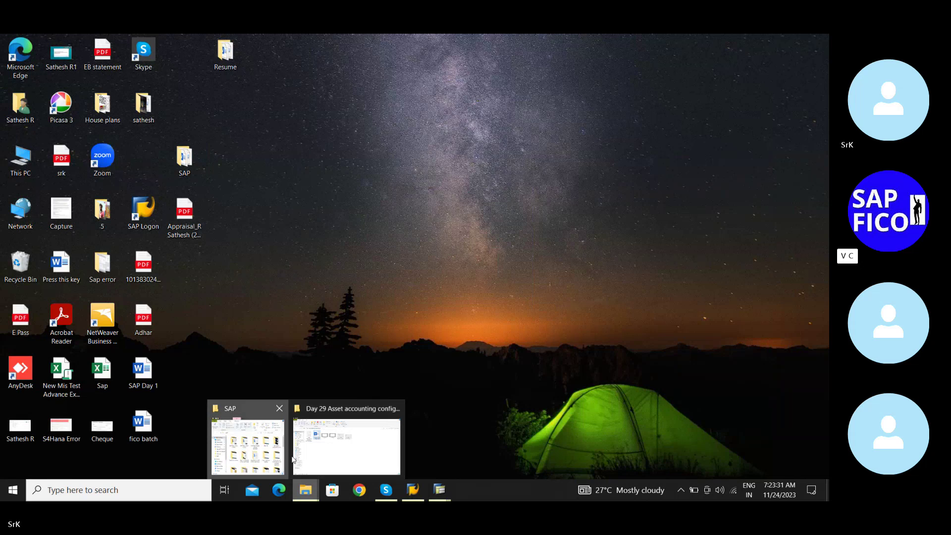
click(283, 453)
Open the Asset accounting configurations Word document from the Day 29 folder, then minimize the folder
mouse_move(305, 489)
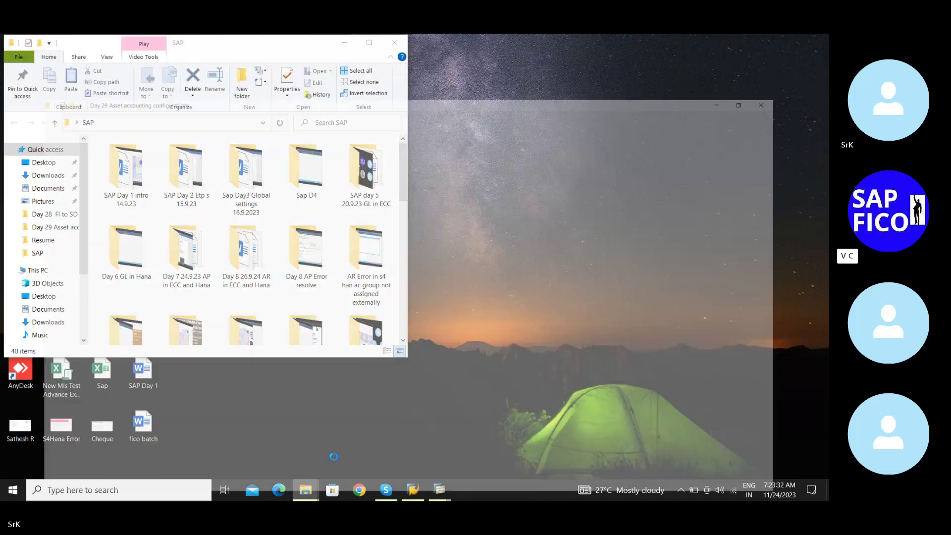
click(332, 456)
double_click(191, 182)
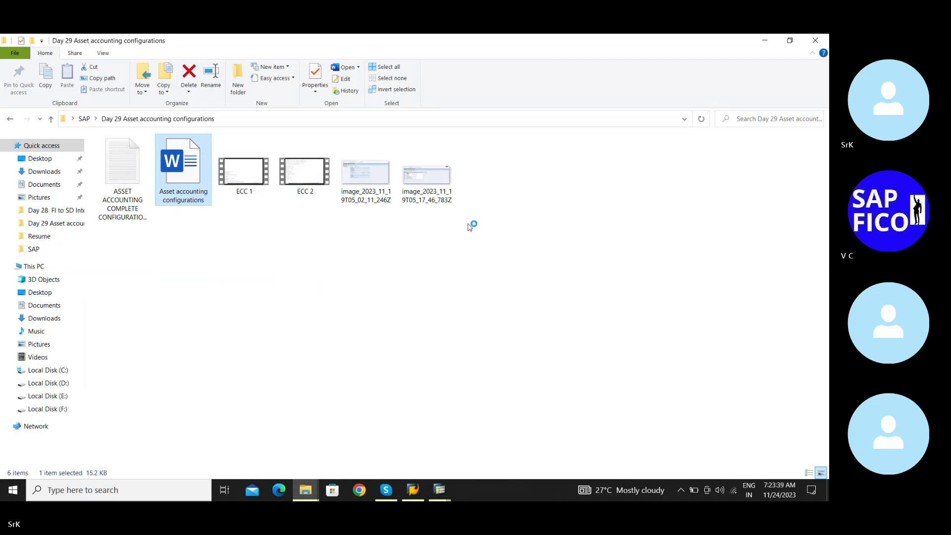
click(767, 40)
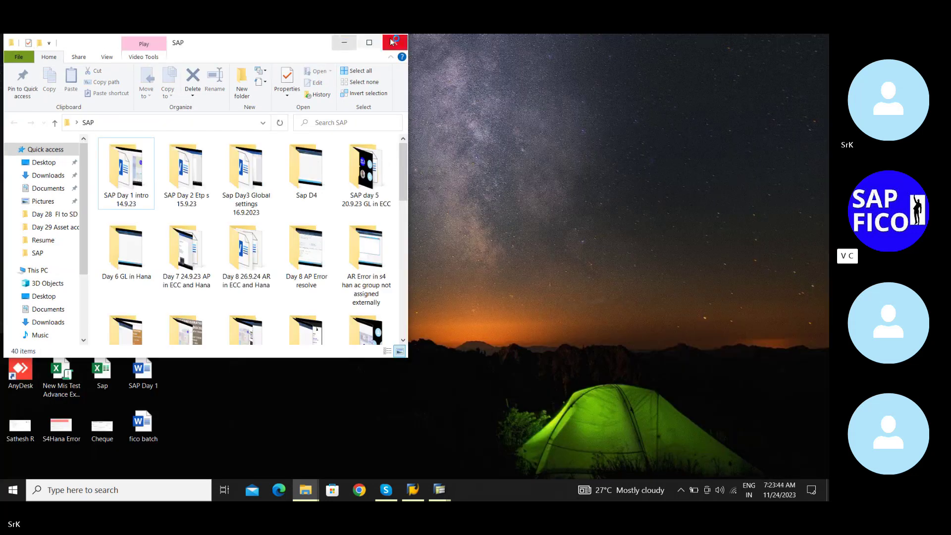
Close the SAP folder window and bring the SAP Logon window forward
click(395, 41)
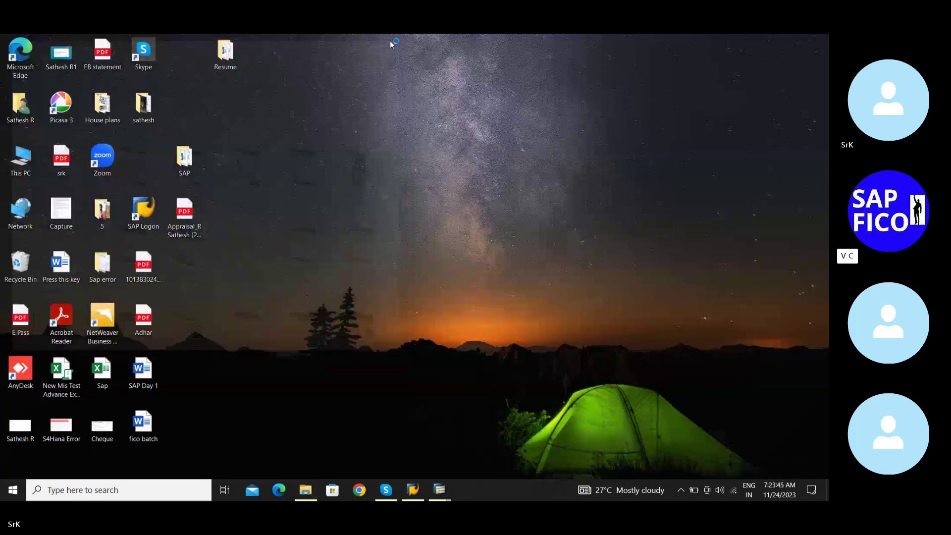
mouse_move(439, 489)
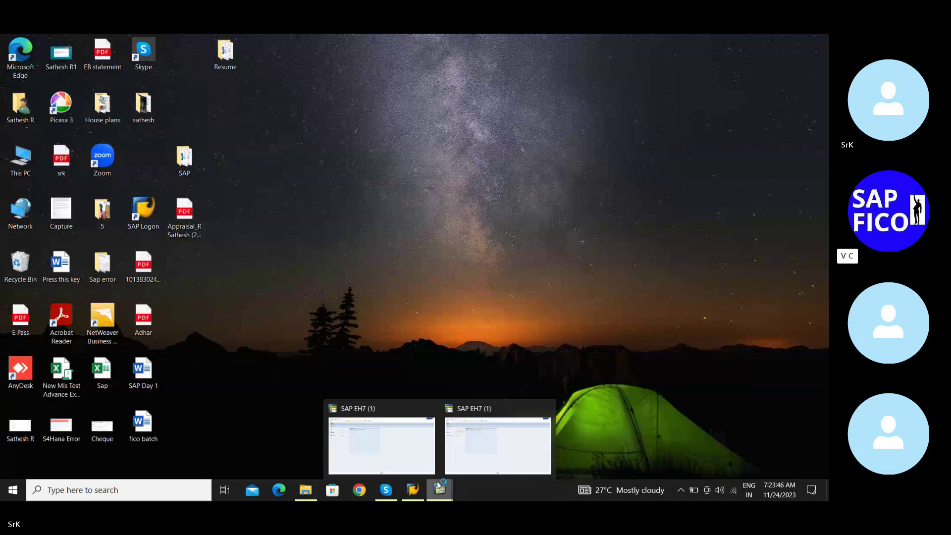
click(460, 454)
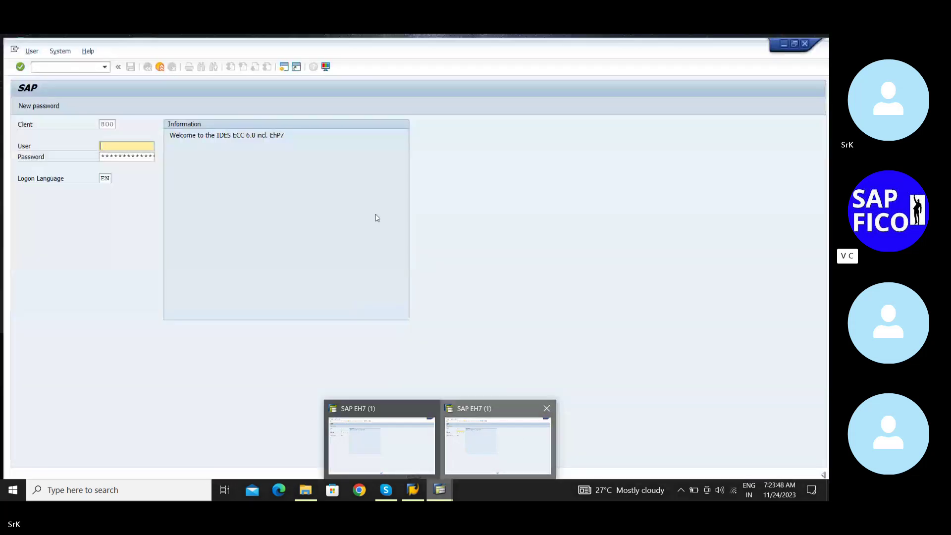
key(super+d)
key(super+d)
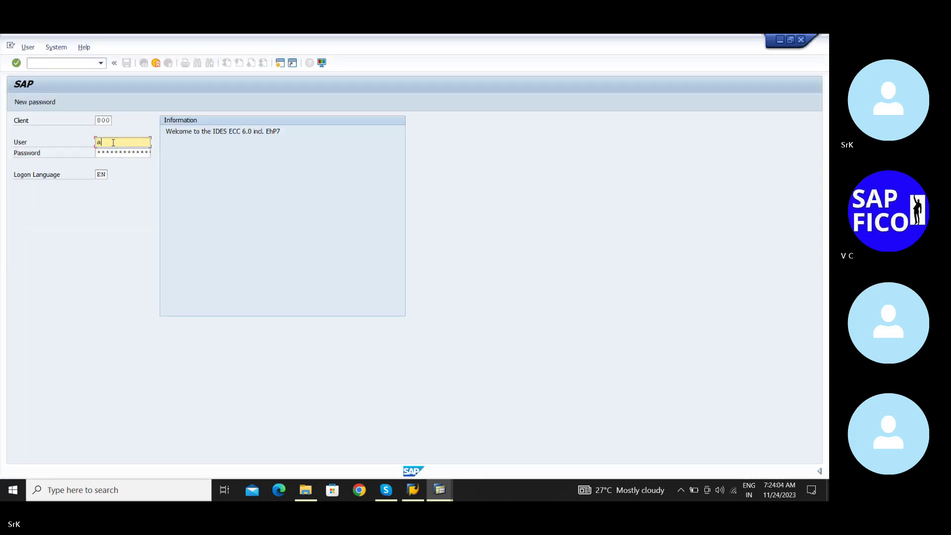
Log on to client 800 with the remembered user ID to reach SAP Easy Access
key(BackSpace)
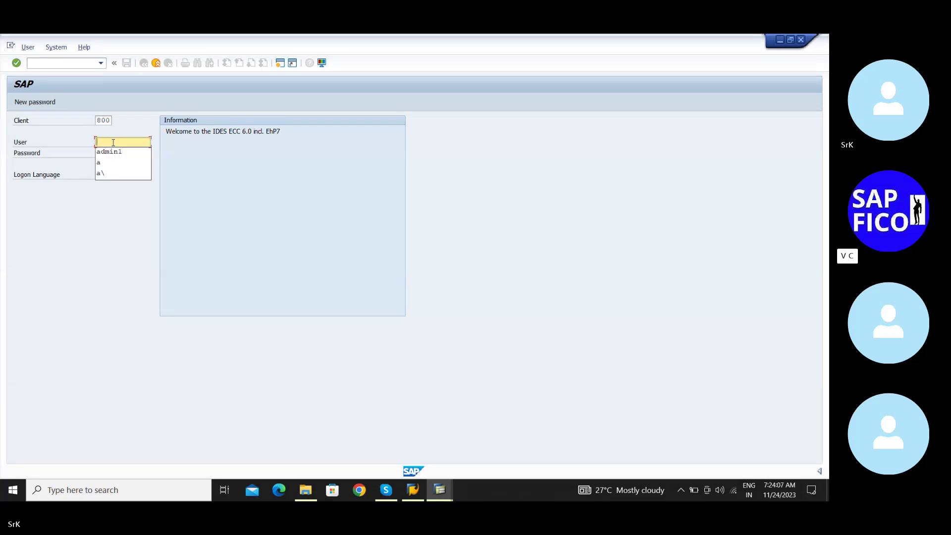
key(Down)
key(Return)
key(Tab)
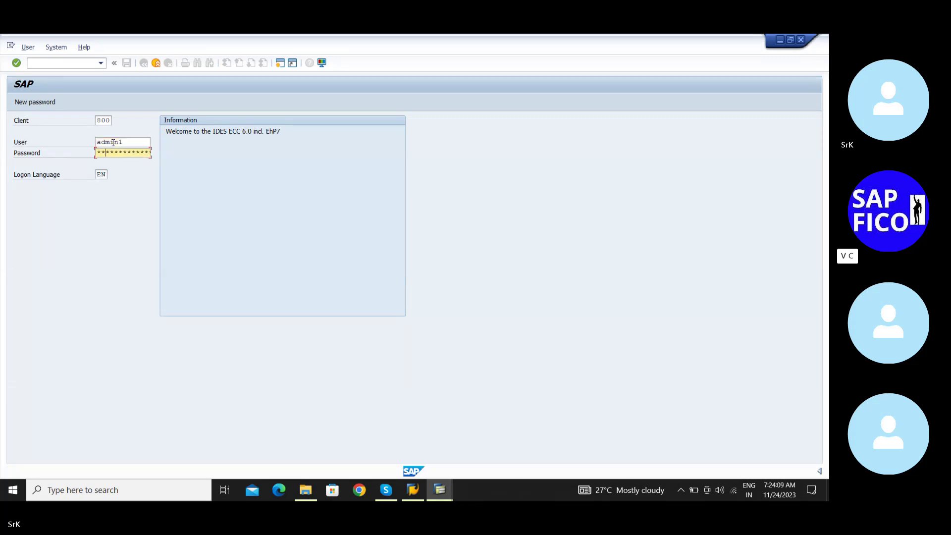
key(Return)
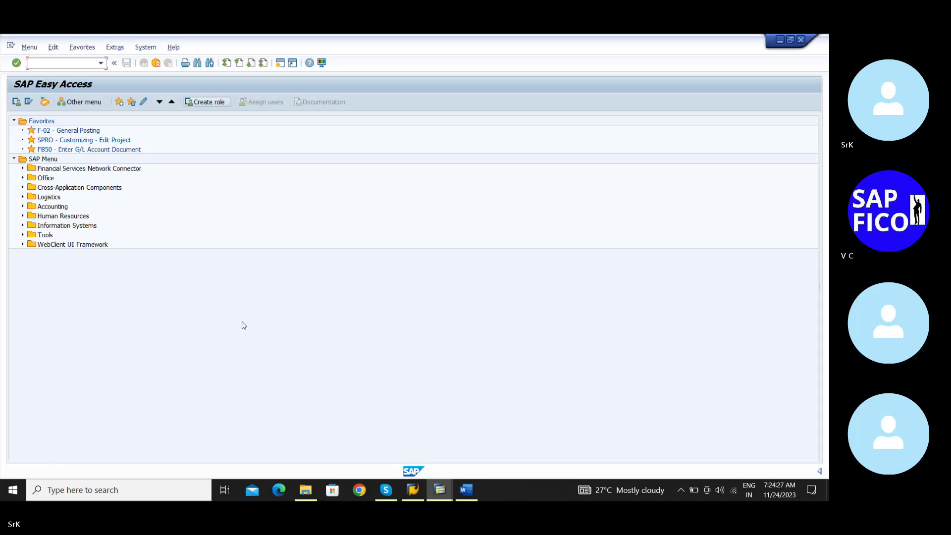
Maximize the Word notes and scroll down to asset process items 5–8 and STEPS
click(466, 496)
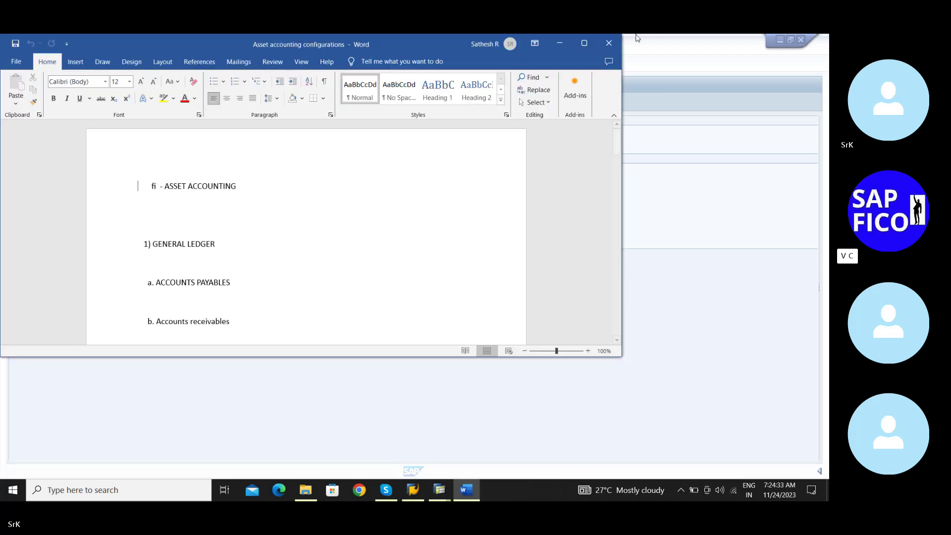
click(584, 44)
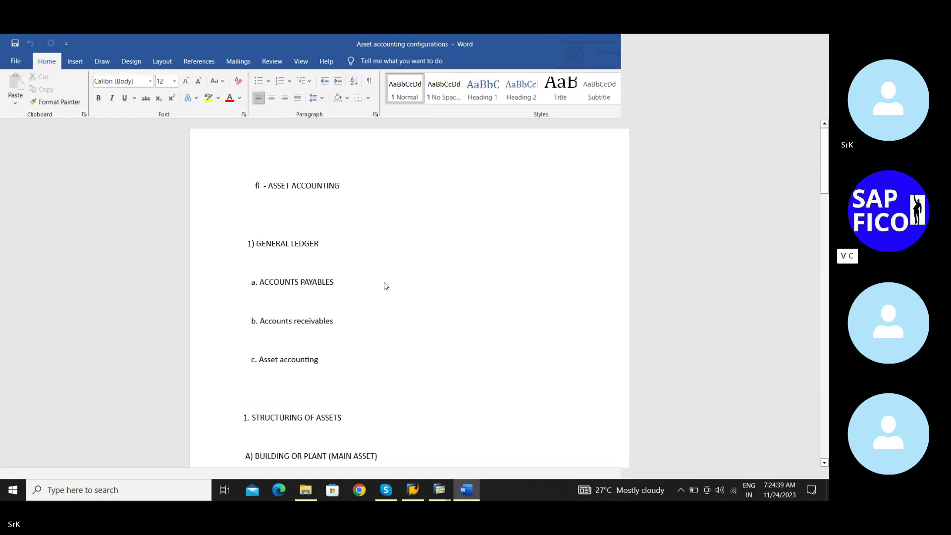
scroll(384, 283, down, 15)
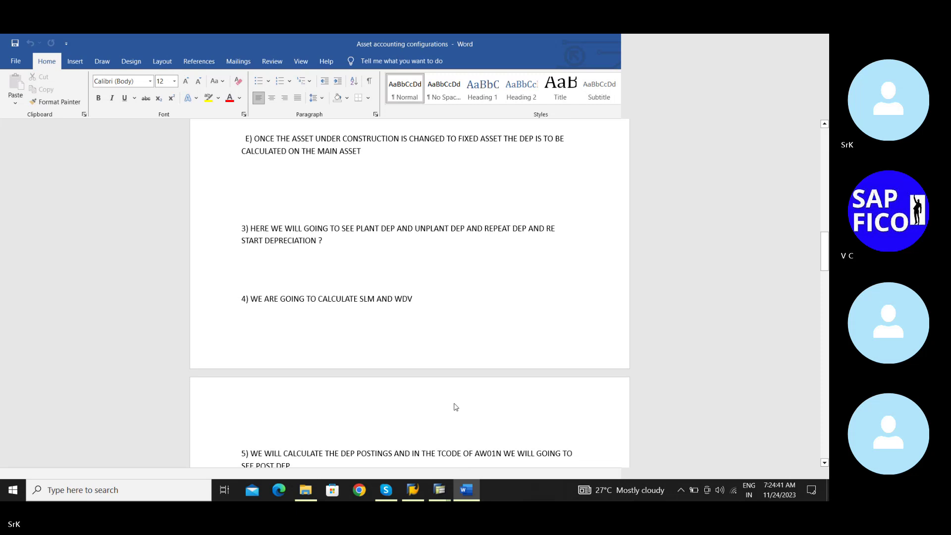
scroll(457, 396, down, 6)
Switch back to SAP Easy Access and run AS01 to reach Create Asset: Initial screen
mouse_move(440, 487)
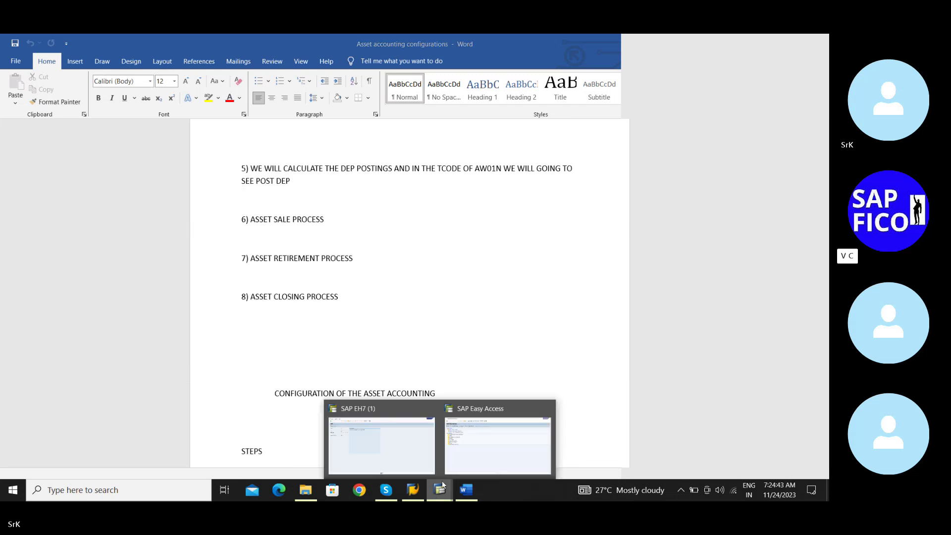
click(471, 463)
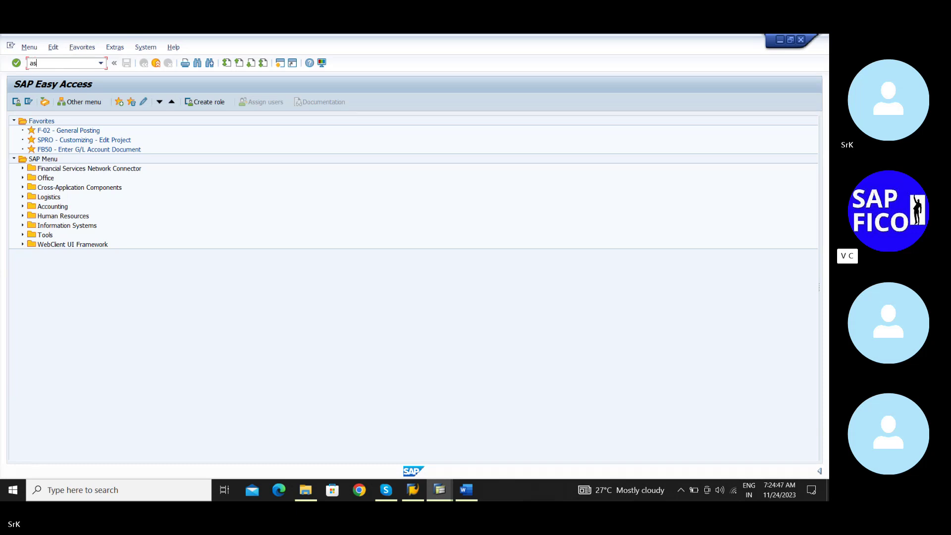
text(as01)
key(Return)
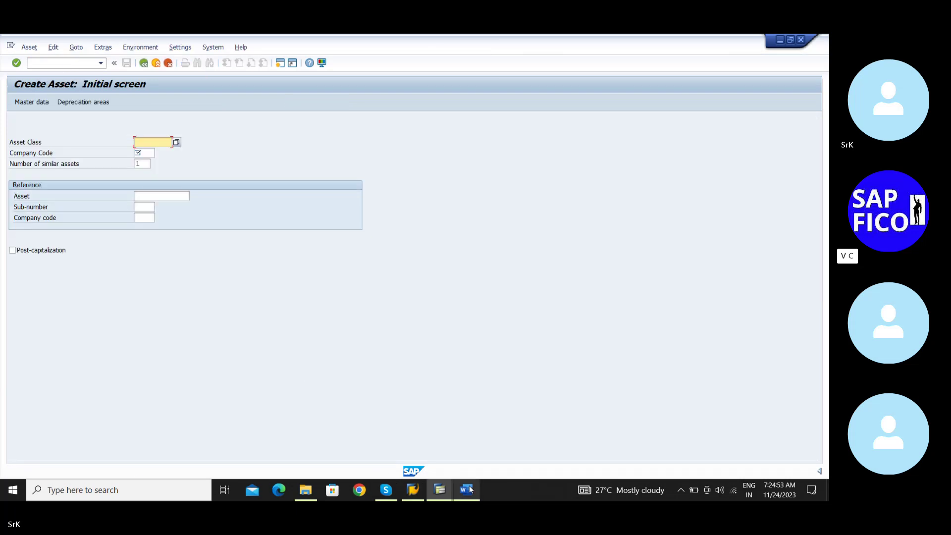
drag(469, 485, 449, 491)
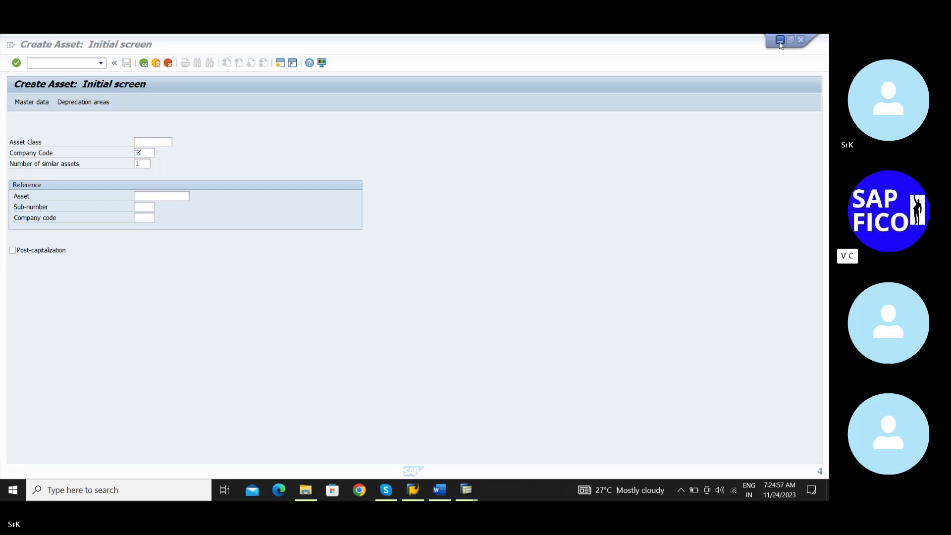
click(441, 490)
scroll(451, 313, down, 7)
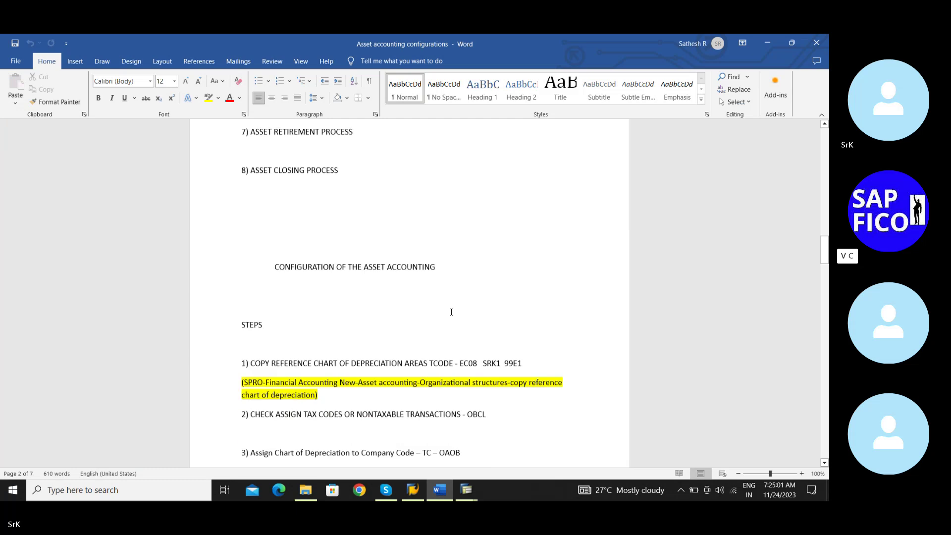
scroll(451, 312, down, 20)
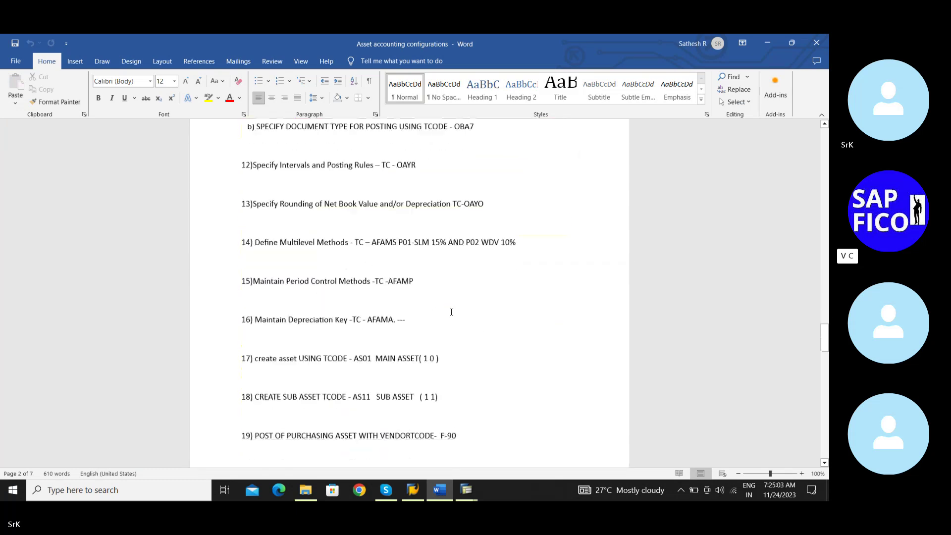
scroll(452, 312, down, 6)
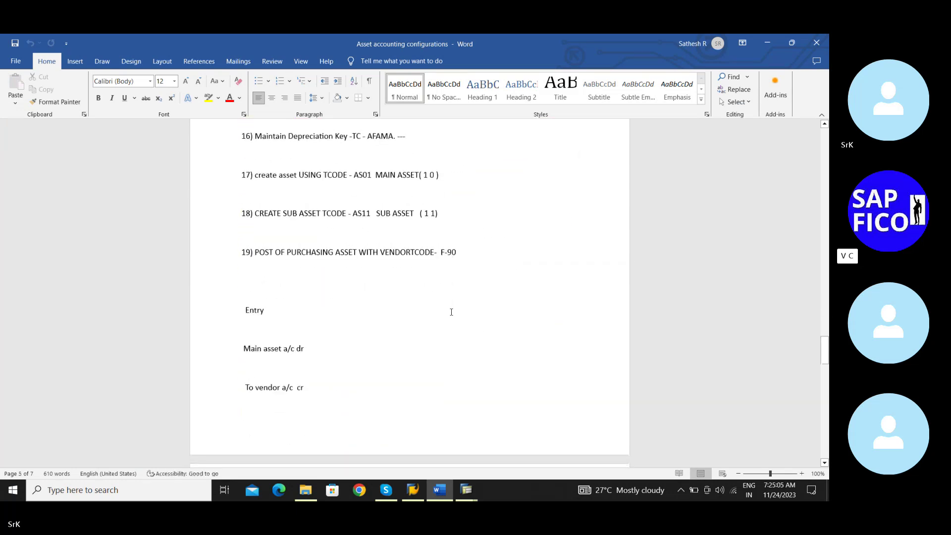
scroll(451, 312, up, 1)
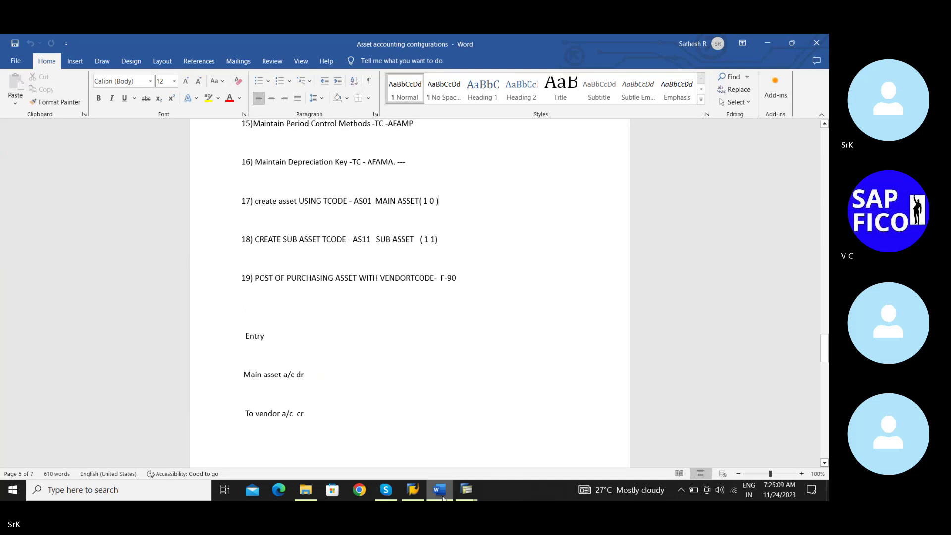
mouse_move(466, 490)
click(482, 465)
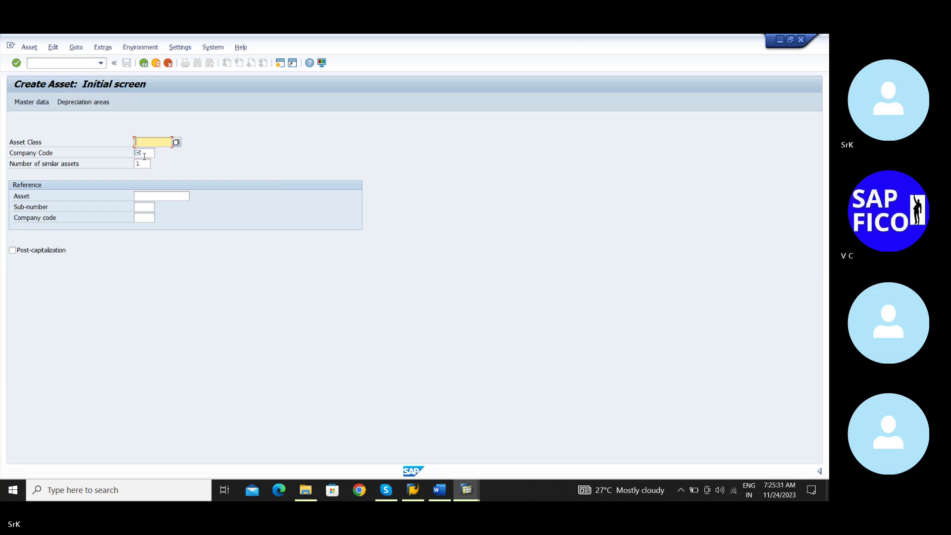
Enter company code srkm from the field history, leaving Asset Class blank for now
click(144, 154)
text(srk)
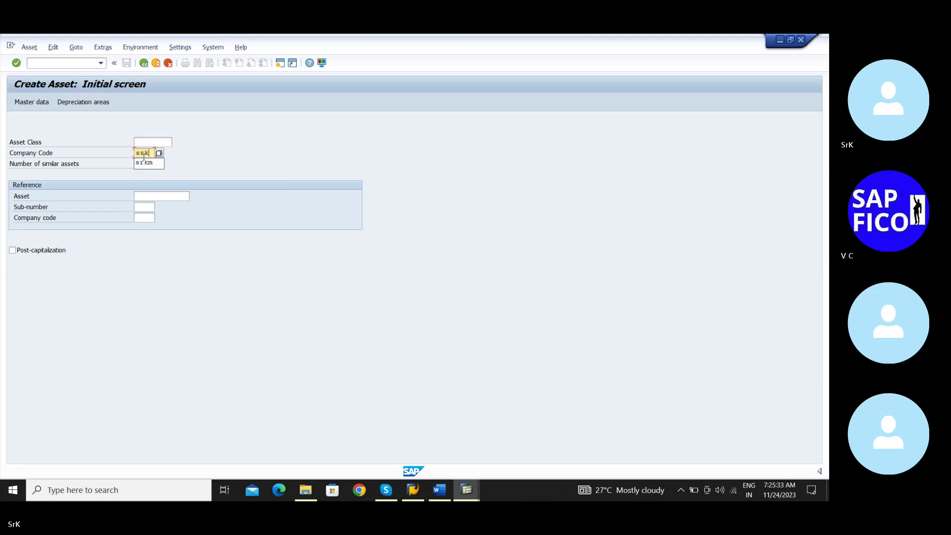
key(Down)
key(Return)
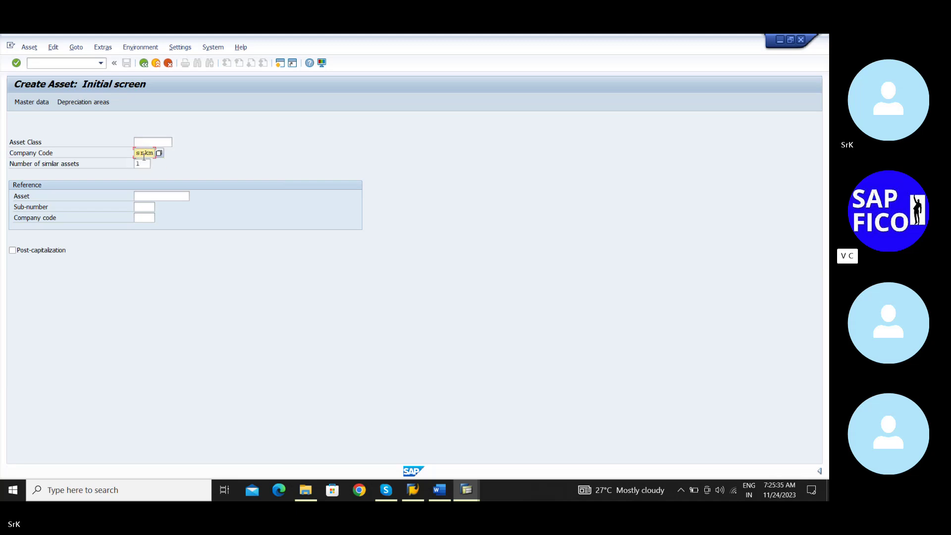
click(145, 159)
click(151, 143)
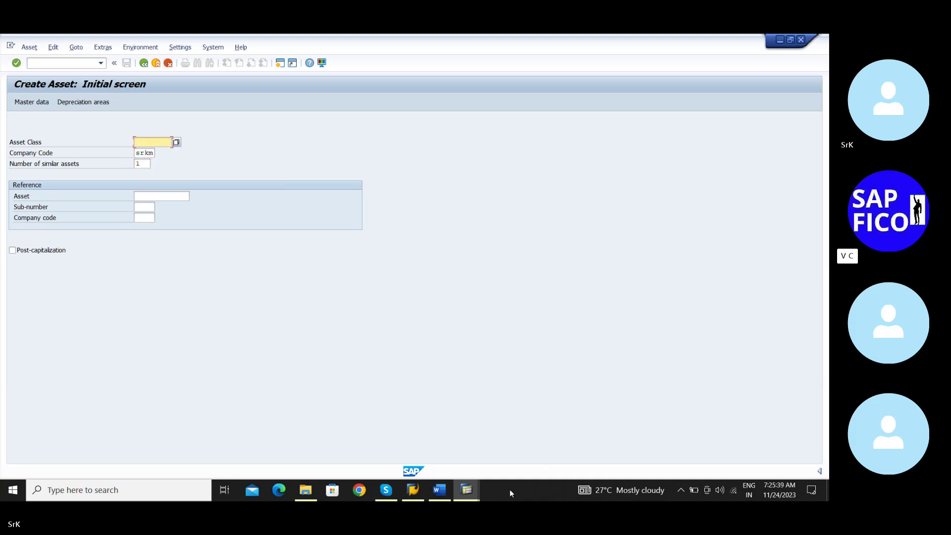
click(438, 490)
scroll(447, 392, up, 2)
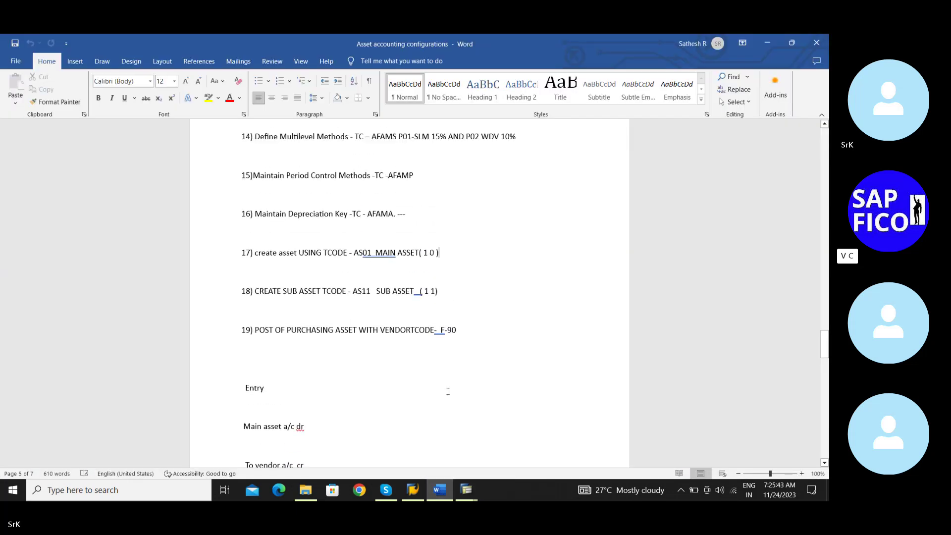
scroll(448, 391, up, 3)
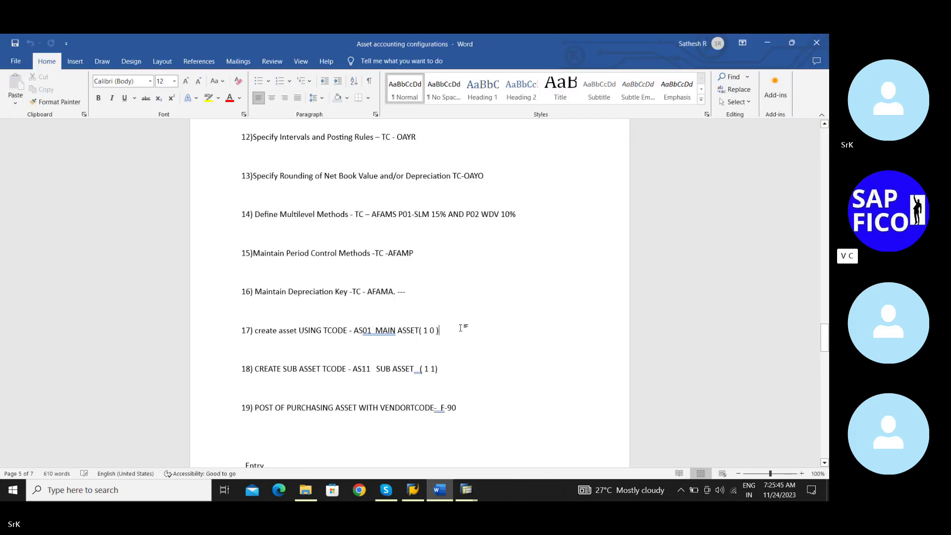
scroll(460, 328, up, 12)
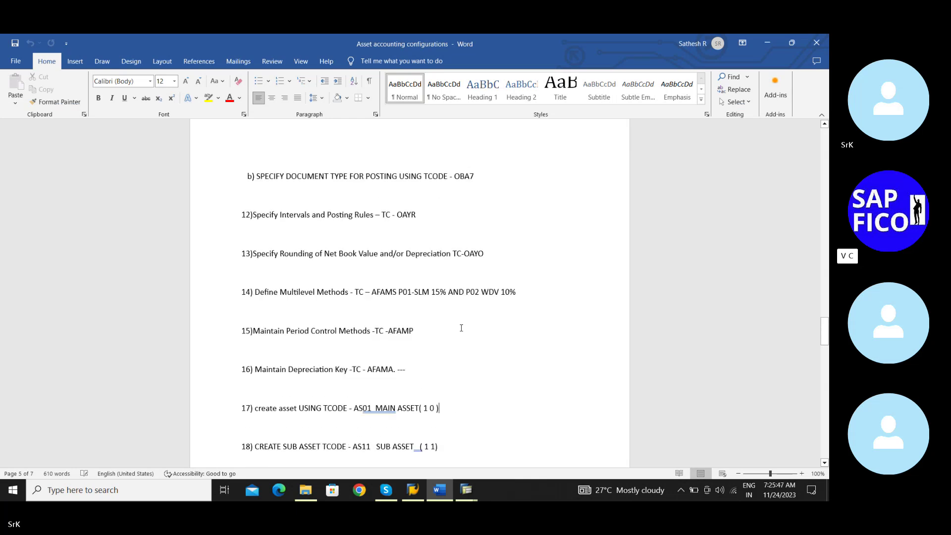
scroll(461, 328, up, 16)
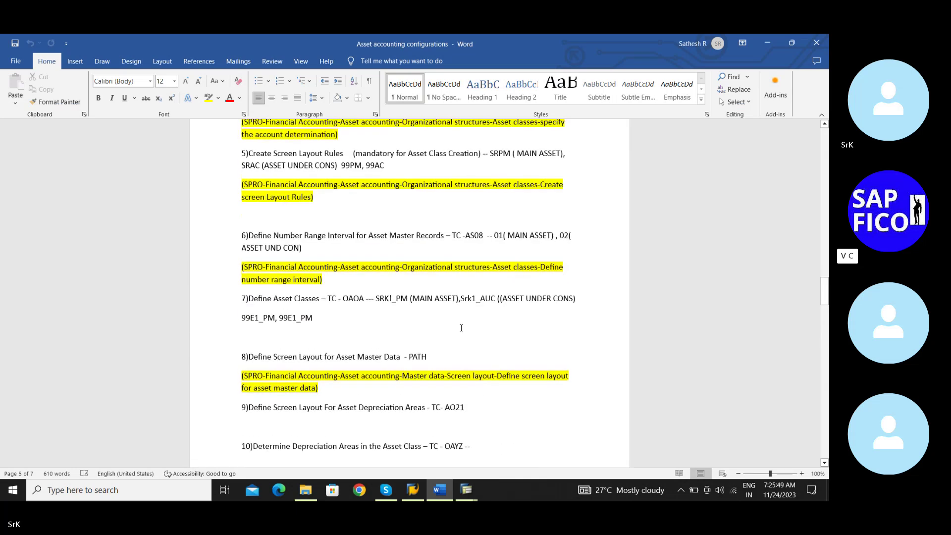
scroll(461, 328, up, 2)
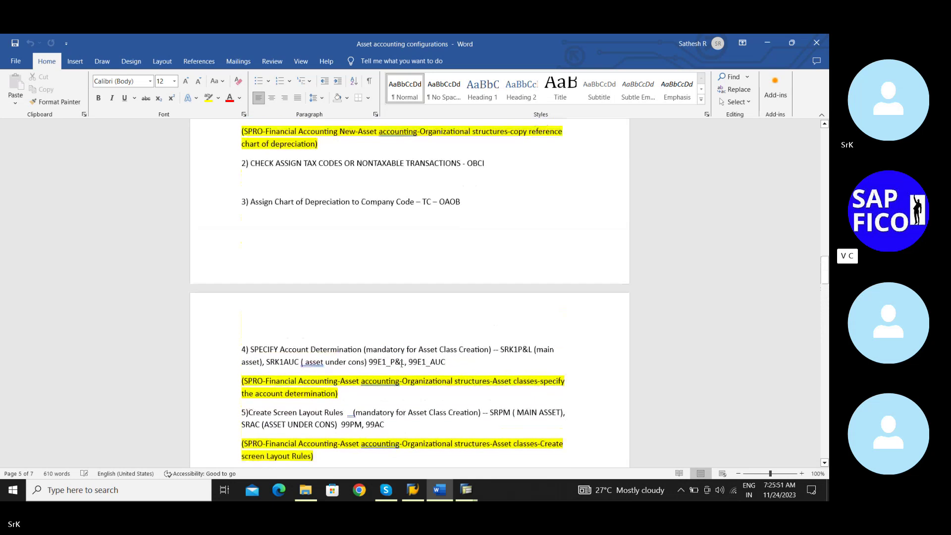
scroll(404, 368, up, 4)
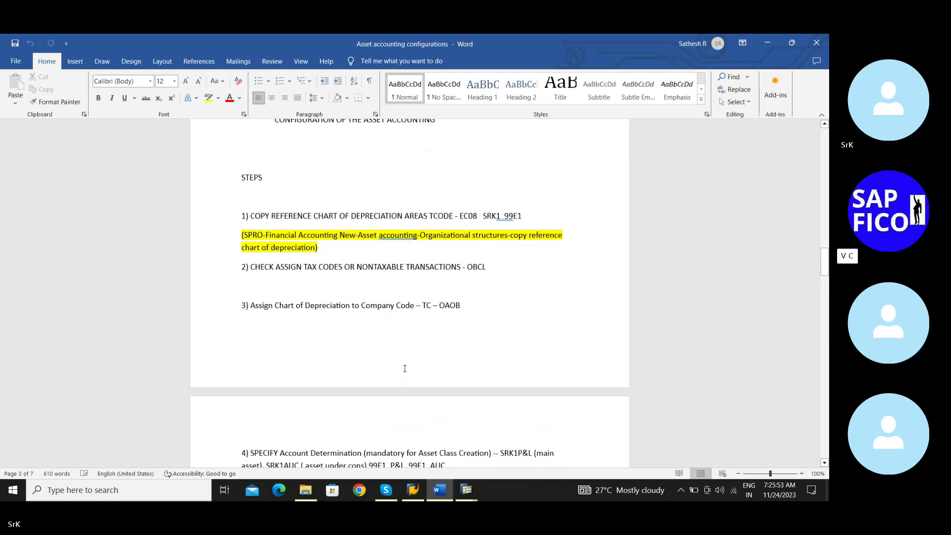
Search asset classes for SRKM with maximum hits raised to 5000, listing 59 entries
click(767, 43)
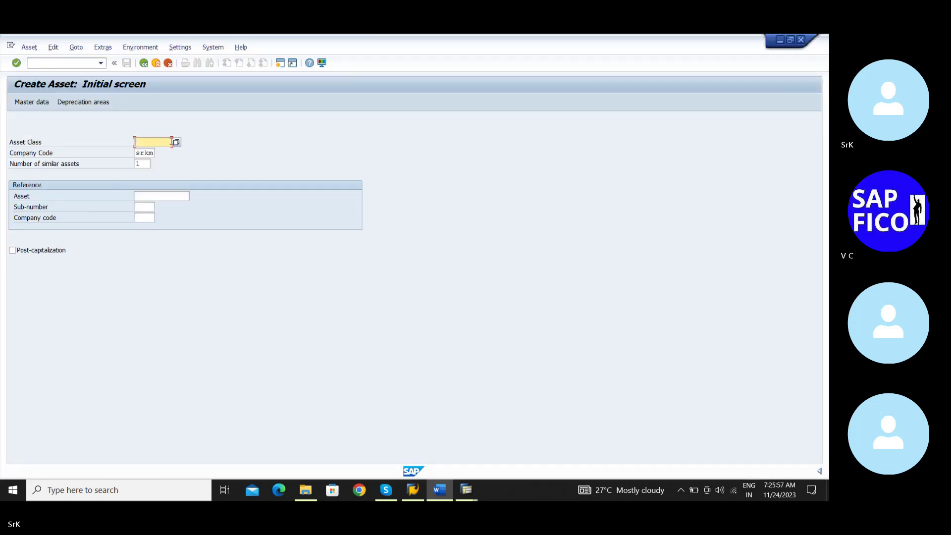
click(176, 142)
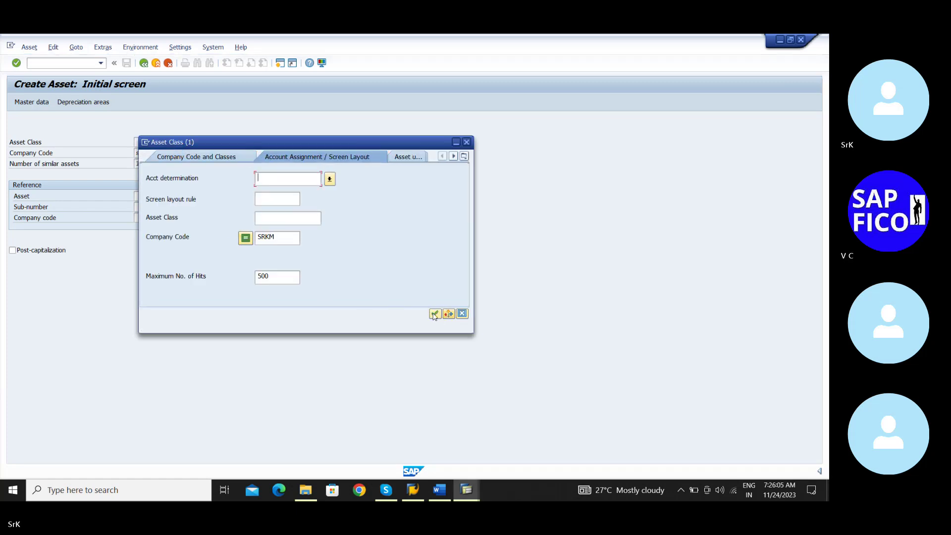
click(278, 273)
text(0)
click(436, 314)
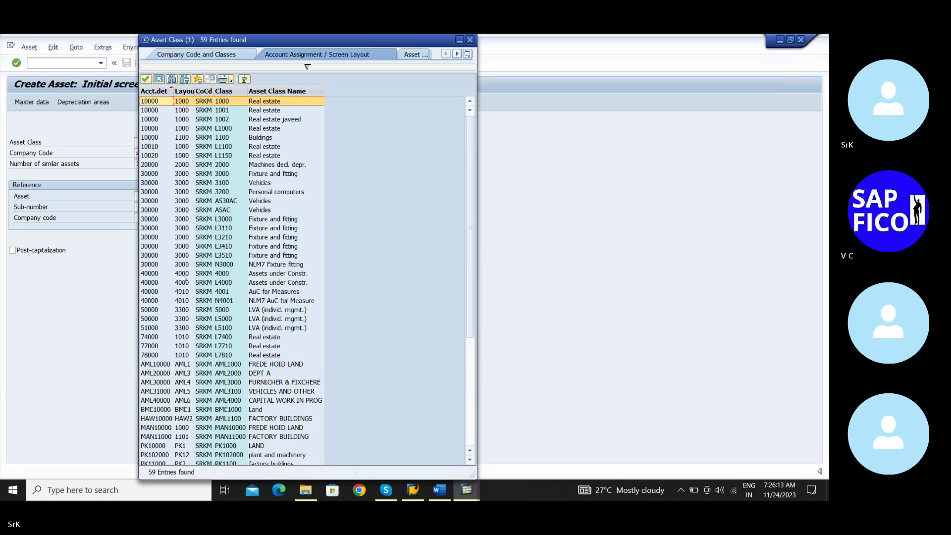
Double-click the SRK!_PM Plant and machinery row in the hit list to fill Asset Class
scroll(182, 277, down, 6)
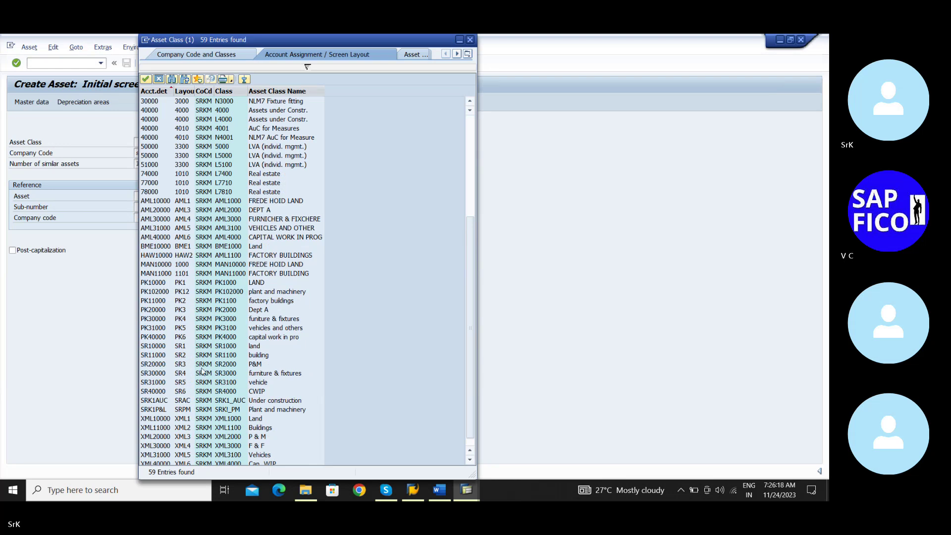
scroll(212, 359, down, 1)
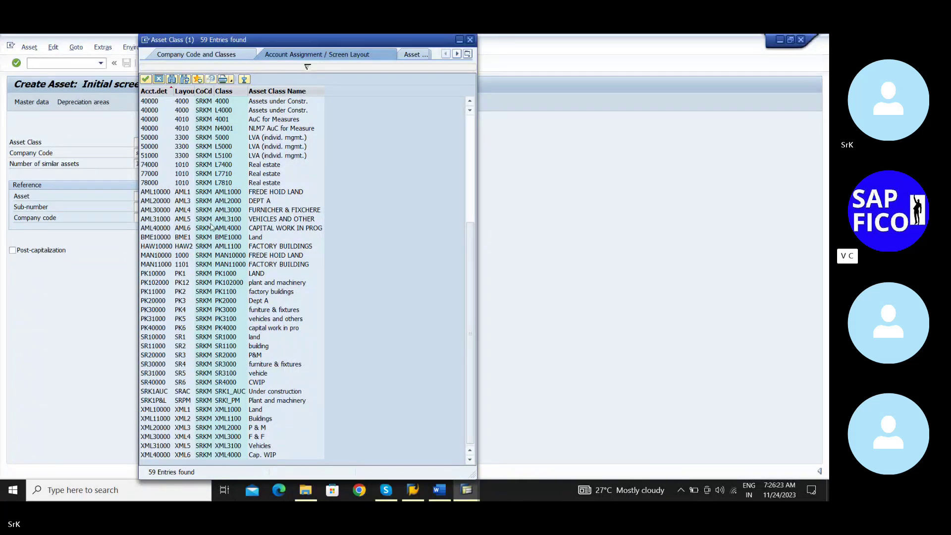
scroll(212, 226, up, 3)
scroll(212, 337, down, 3)
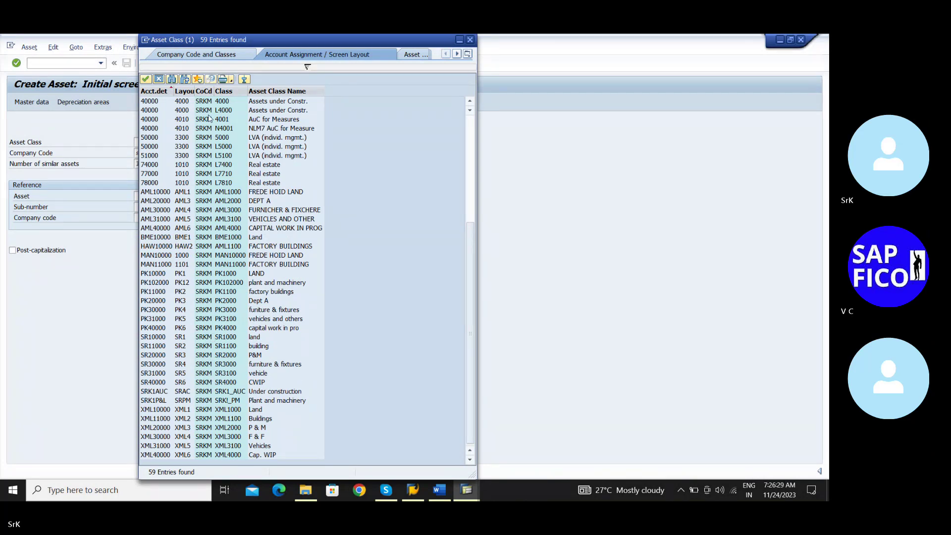
scroll(199, 273, up, 4)
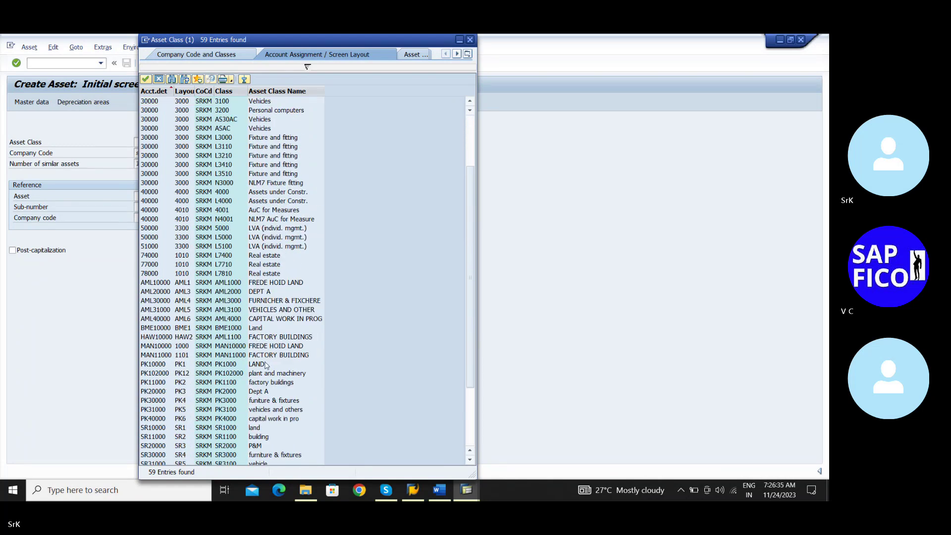
scroll(266, 365, down, 2)
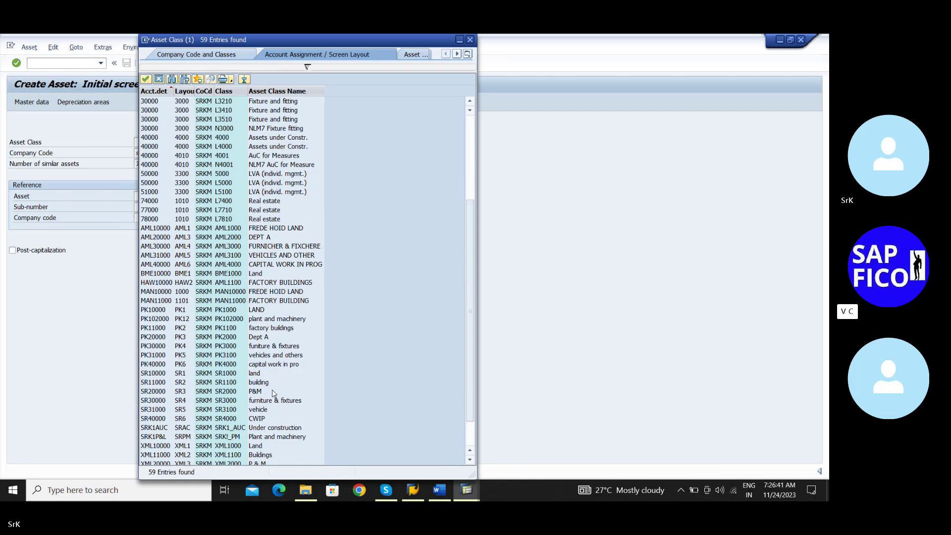
click(218, 438)
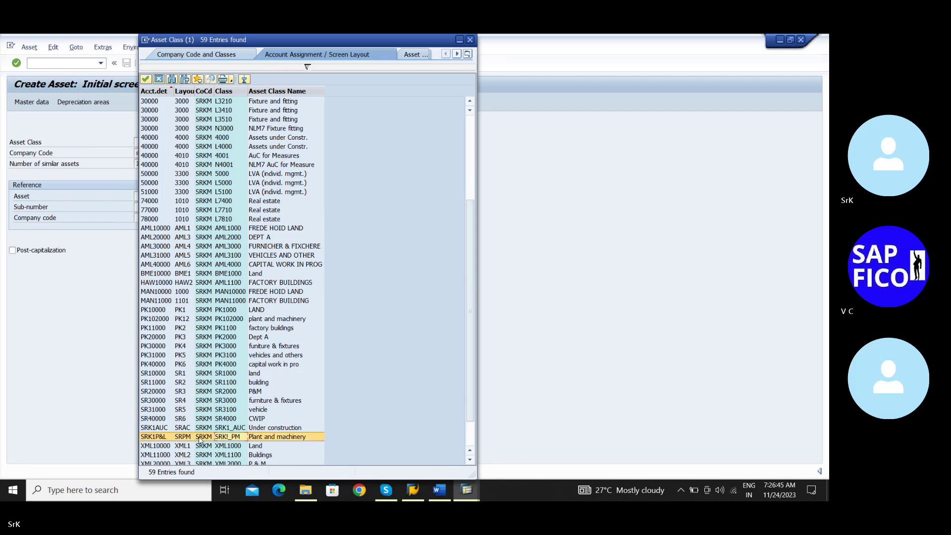
scroll(201, 441, down, 1)
double_click(202, 411)
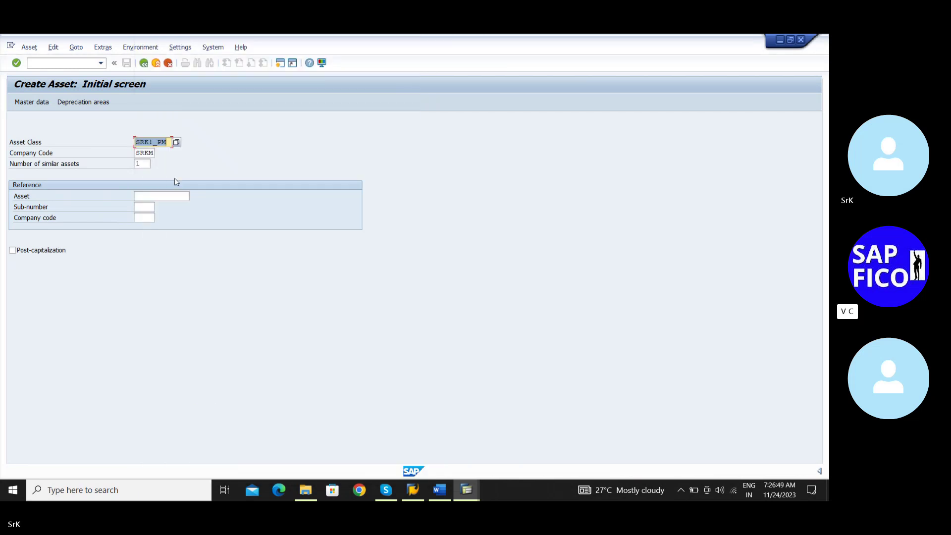
click(153, 185)
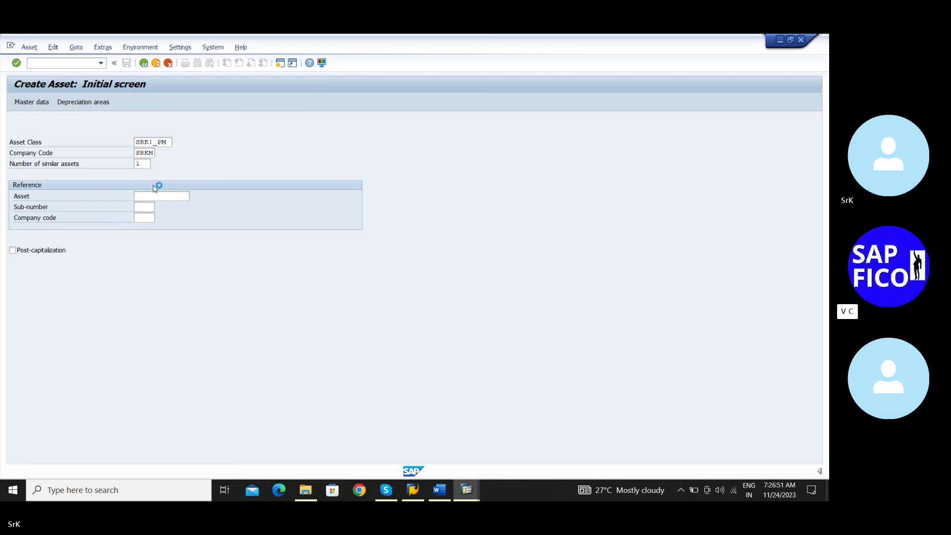
Enter description 'Plant and Machinery' and capitalization date 01.11.2023, then open the Time-dependent tab
key(Return)
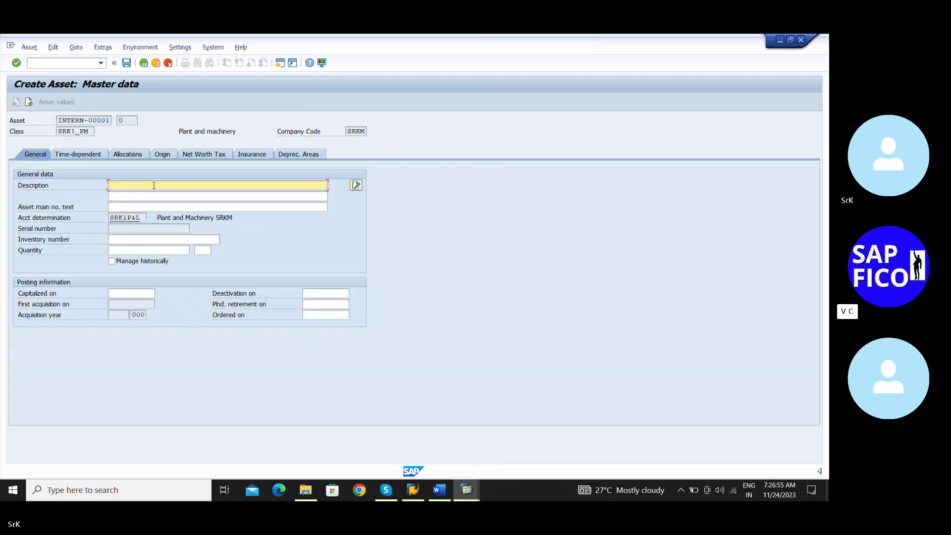
text(P)
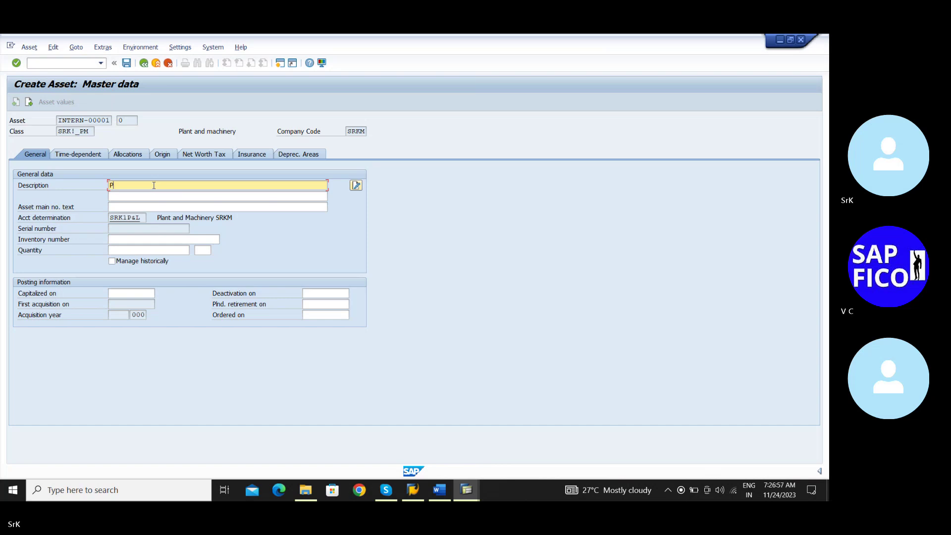
text(lant and Macchinery)
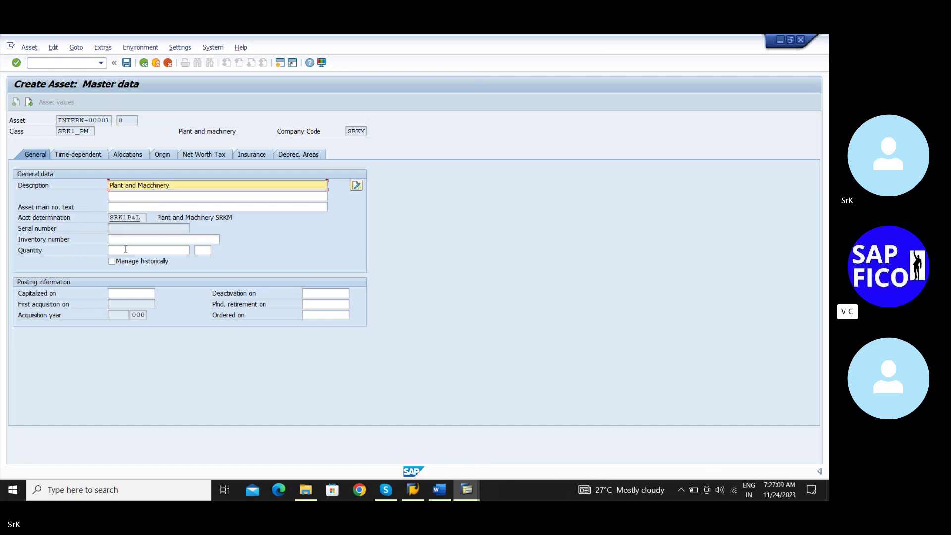
click(128, 293)
text(0)
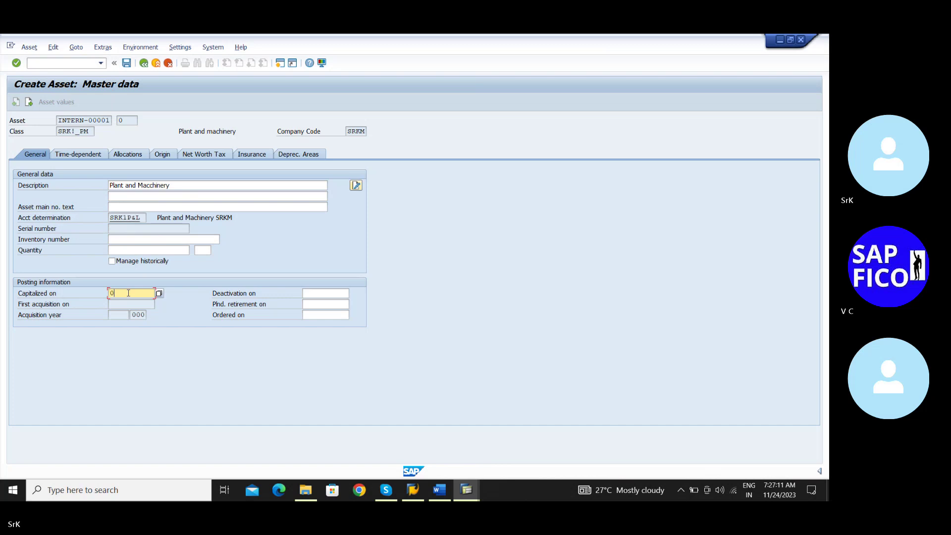
text(1.11.2023)
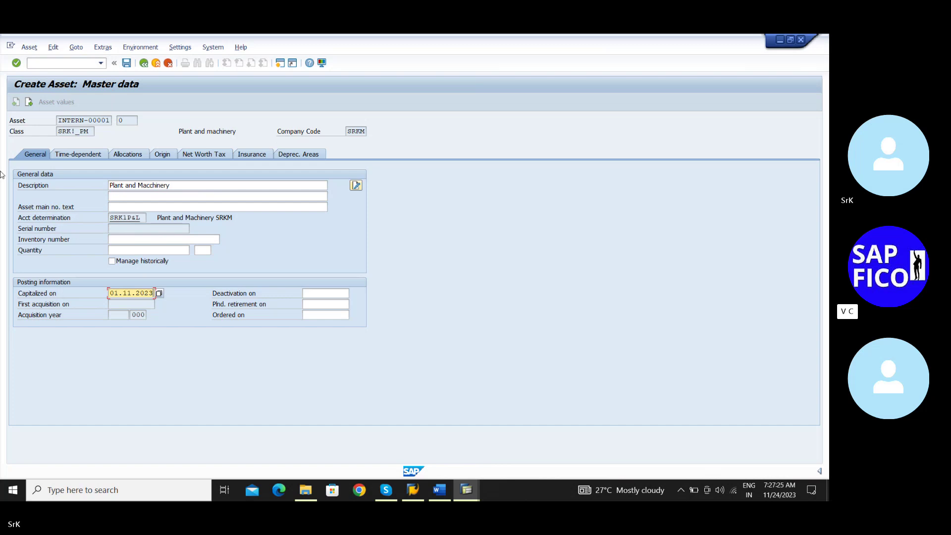
click(79, 155)
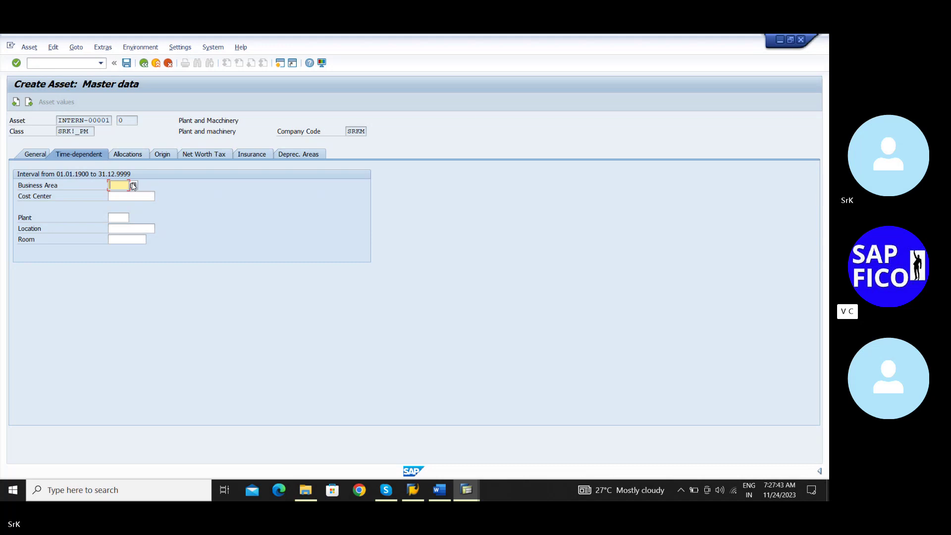
Check business area, cost center and plant entries, triggering the missing controlling area error for SRKM
click(133, 186)
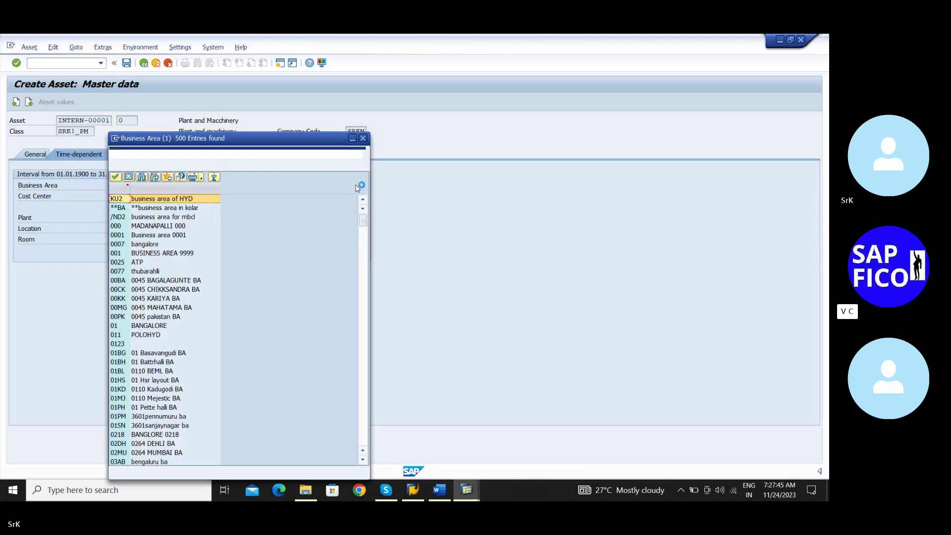
click(363, 138)
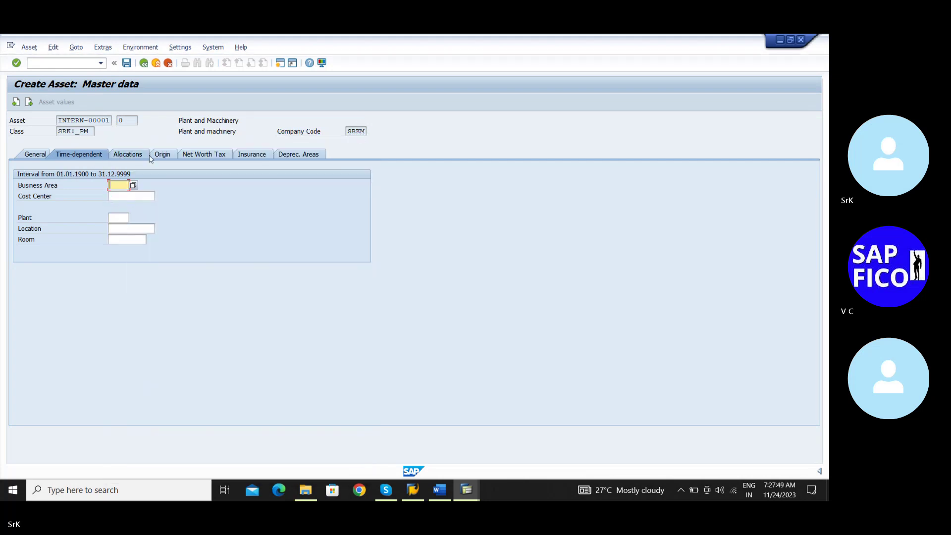
click(133, 195)
click(120, 218)
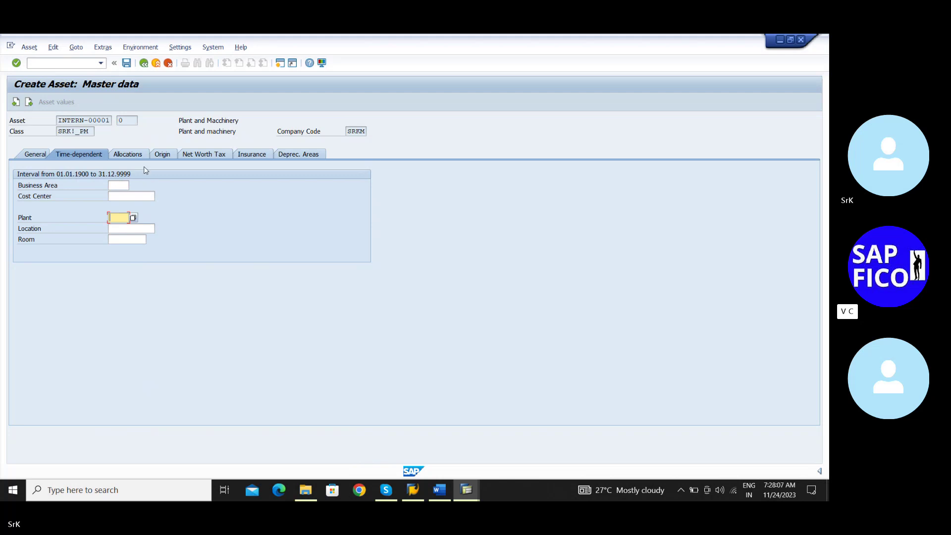
key(Return)
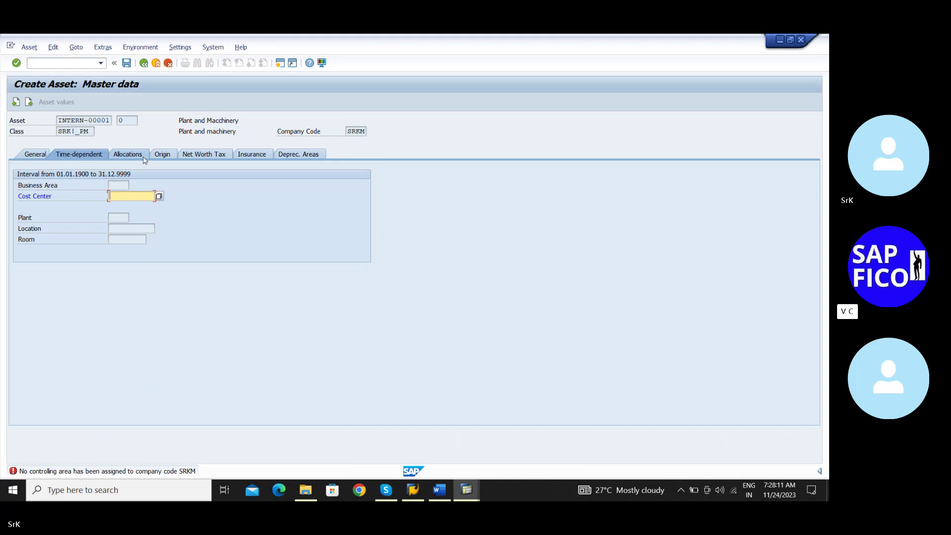
key(Return)
Abandon the asset creation, bringing up the Cancel asset data-loss confirmation
click(141, 156)
mouse_move(467, 487)
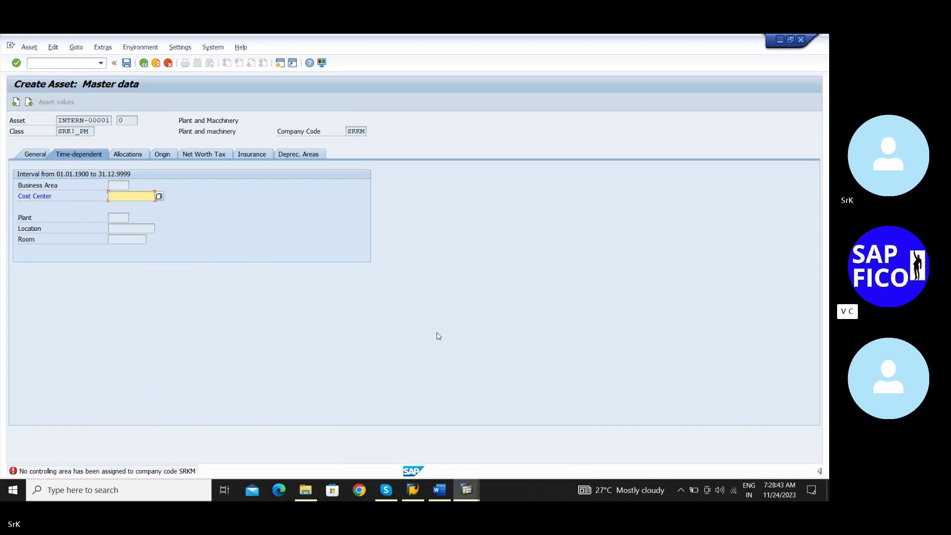
click(168, 63)
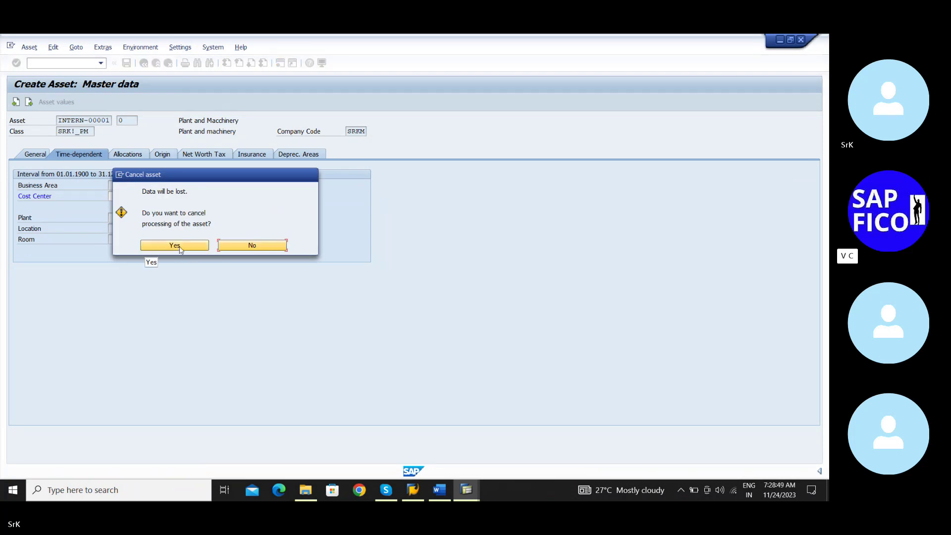
Discard the unsaved asset and re-enter description Plant and Macchinery, capitalized on 01.11.2023, then show depreciation areas
click(180, 248)
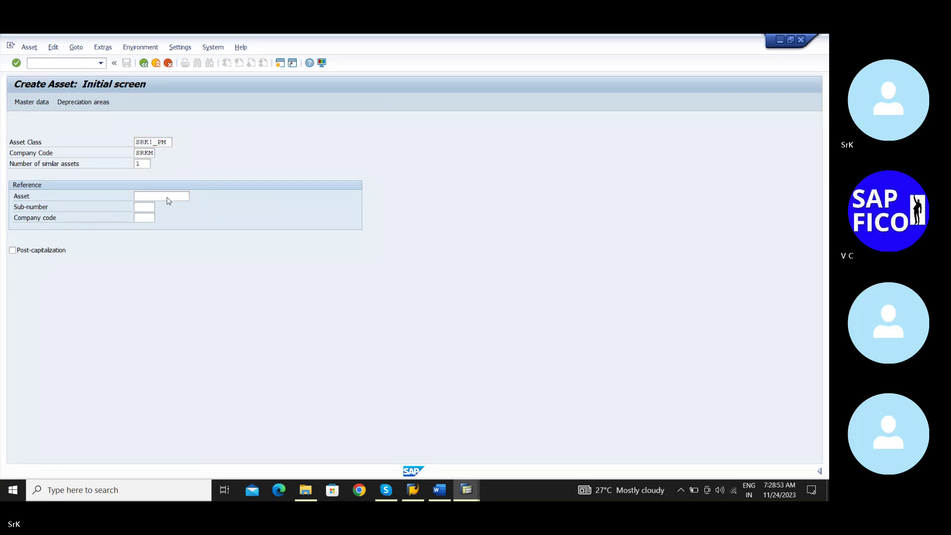
key(Return)
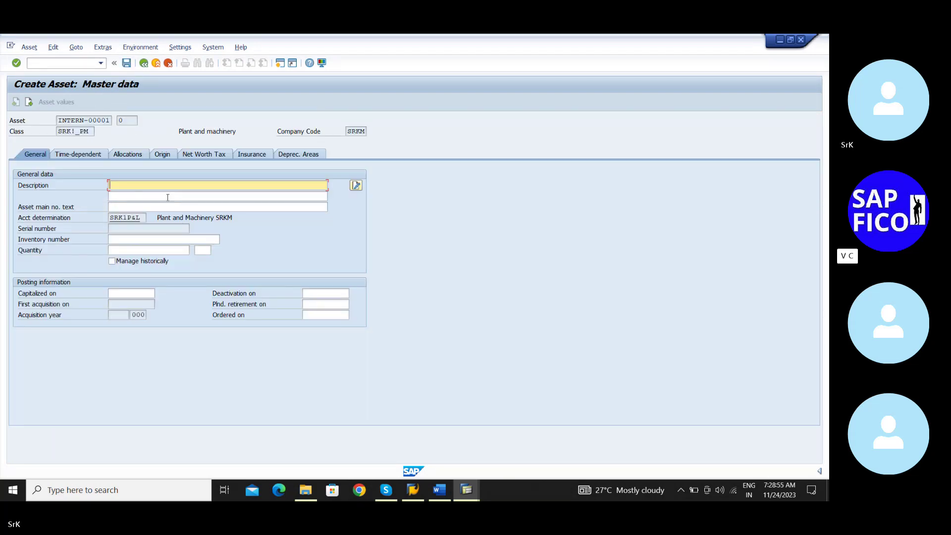
text(P)
click(168, 196)
click(123, 293)
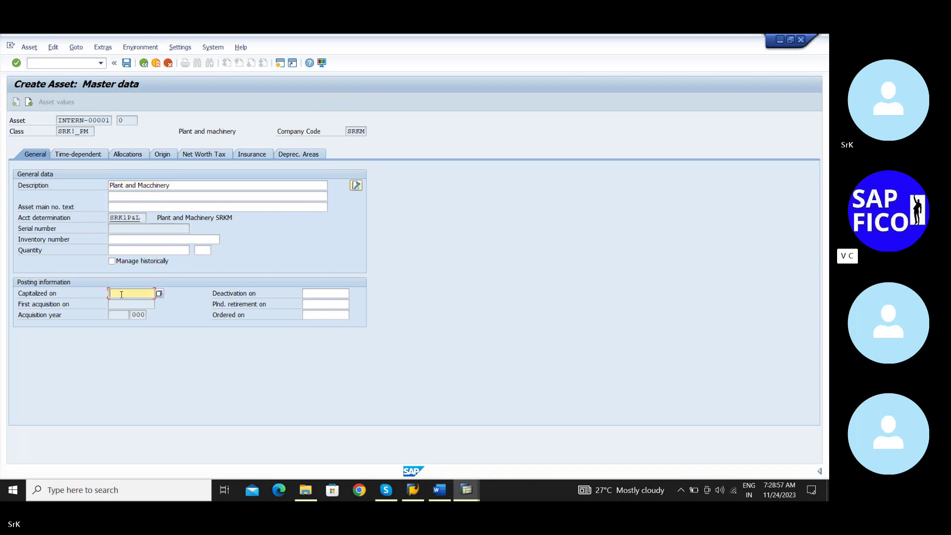
click(128, 304)
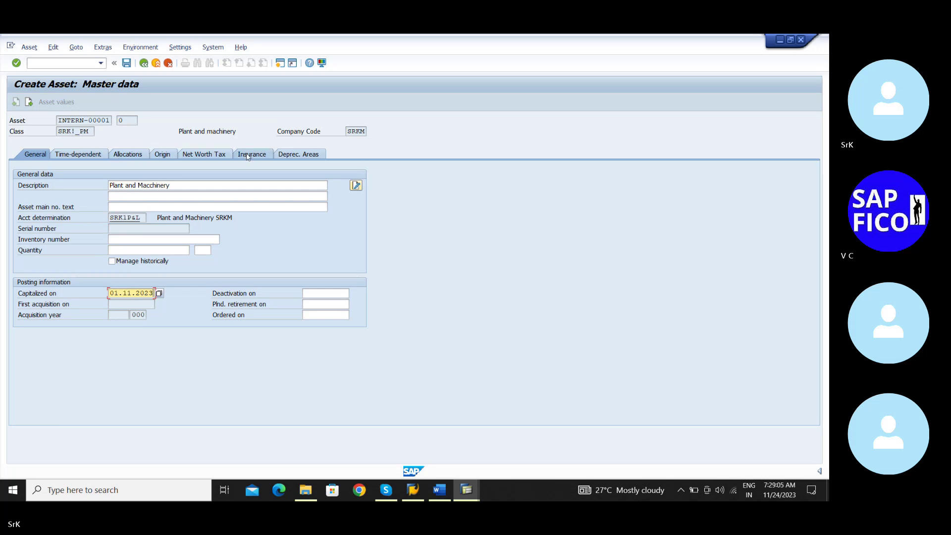
click(300, 154)
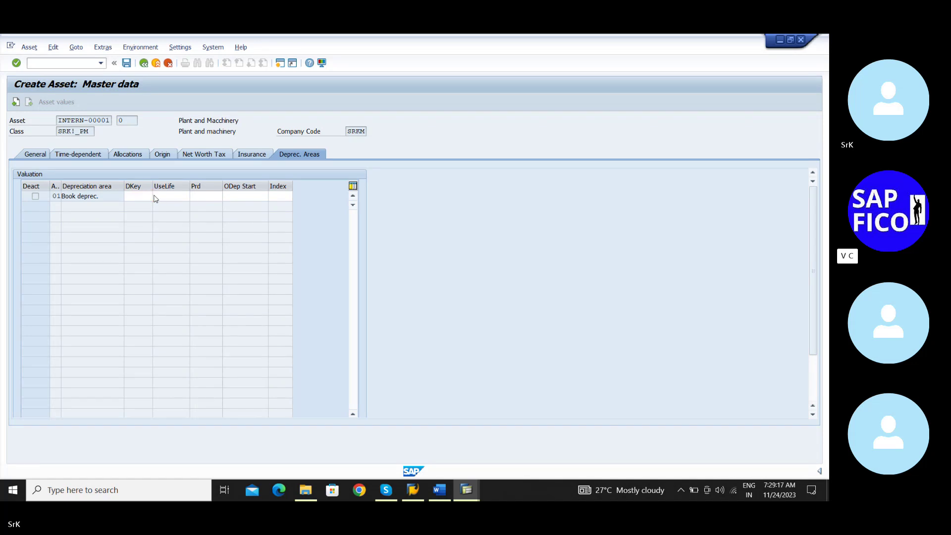
Browse the list of depreciation keys and close it without choosing one
click(156, 196)
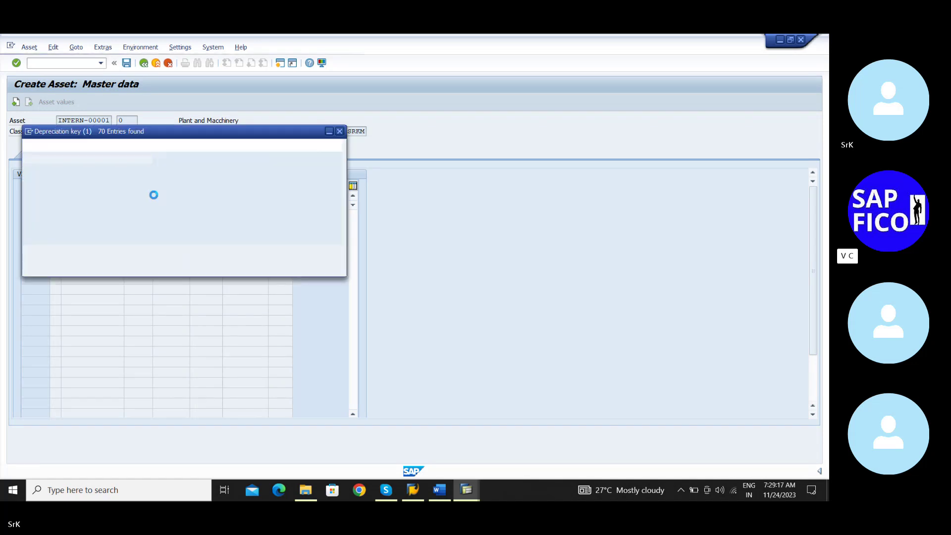
scroll(160, 241, down, 5)
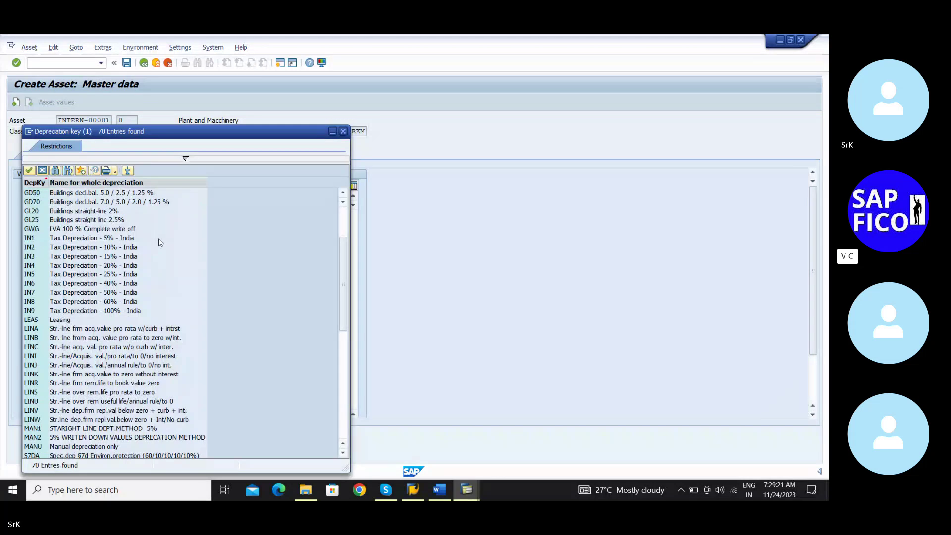
scroll(159, 242, up, 5)
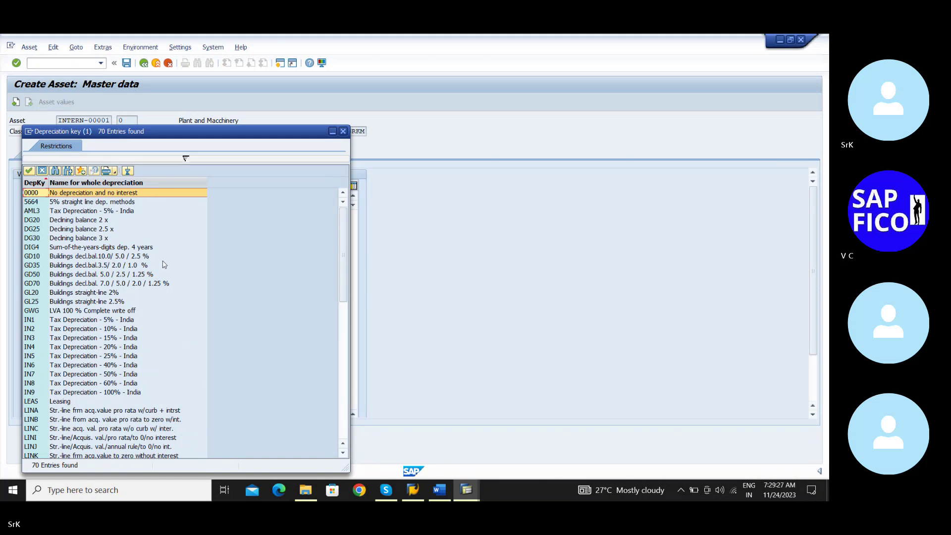
scroll(132, 279, down, 2)
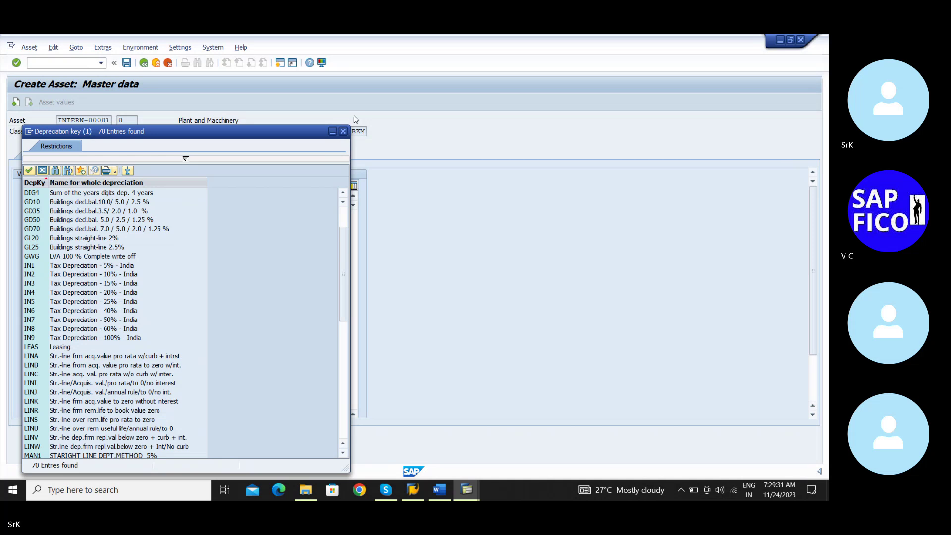
click(342, 131)
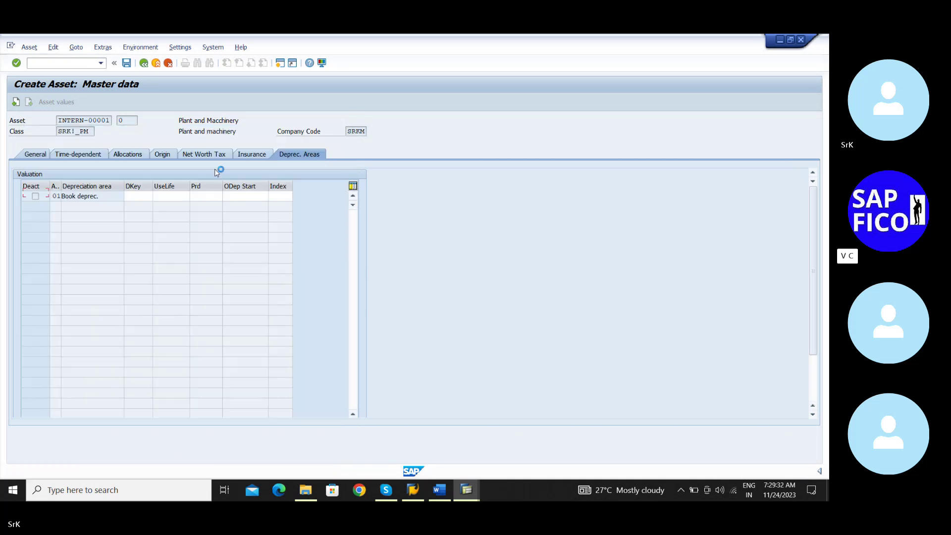
Start the book depreciation key with S, then switch to the Word configuration notes
click(144, 196)
text(S)
click(447, 492)
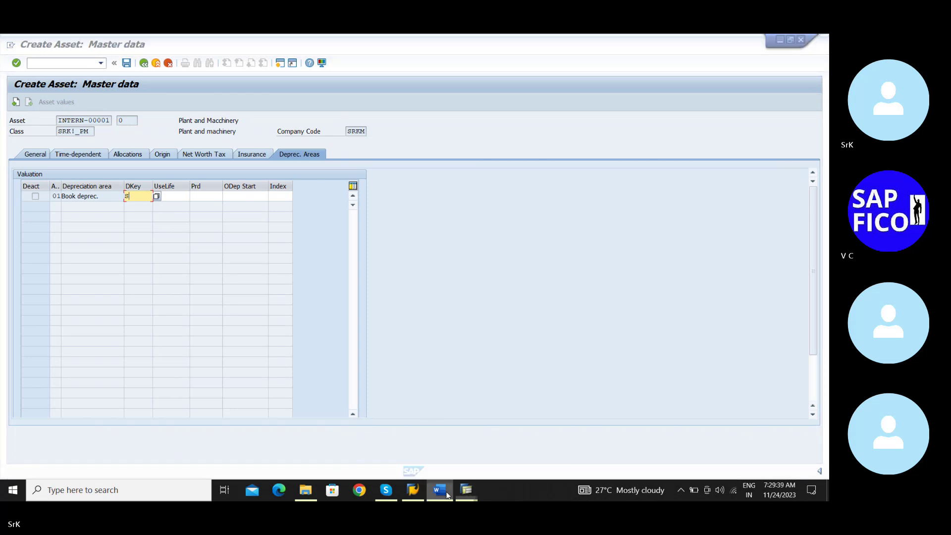
Read the Word notes down to items 16–19 on depreciation keys and F-90, then return to SAP
scroll(425, 383, down, 9)
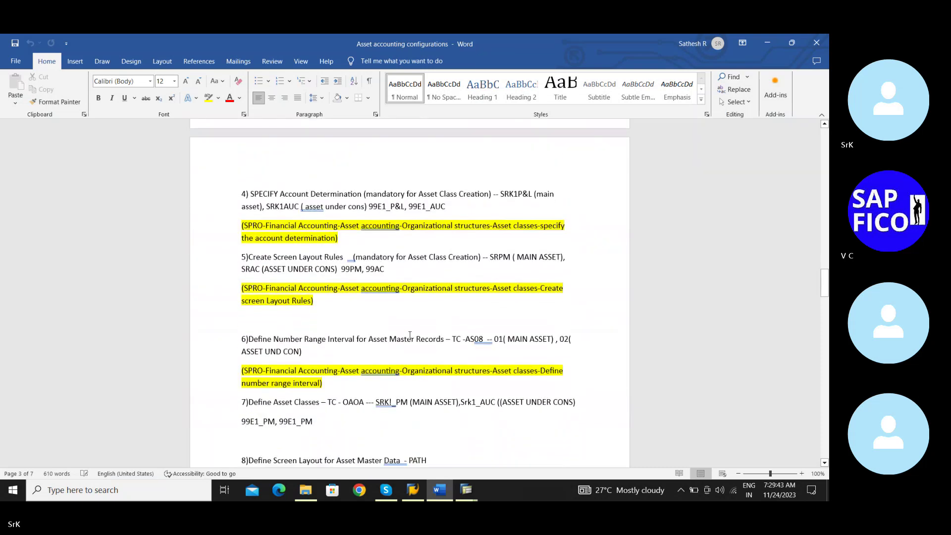
scroll(410, 335, down, 2)
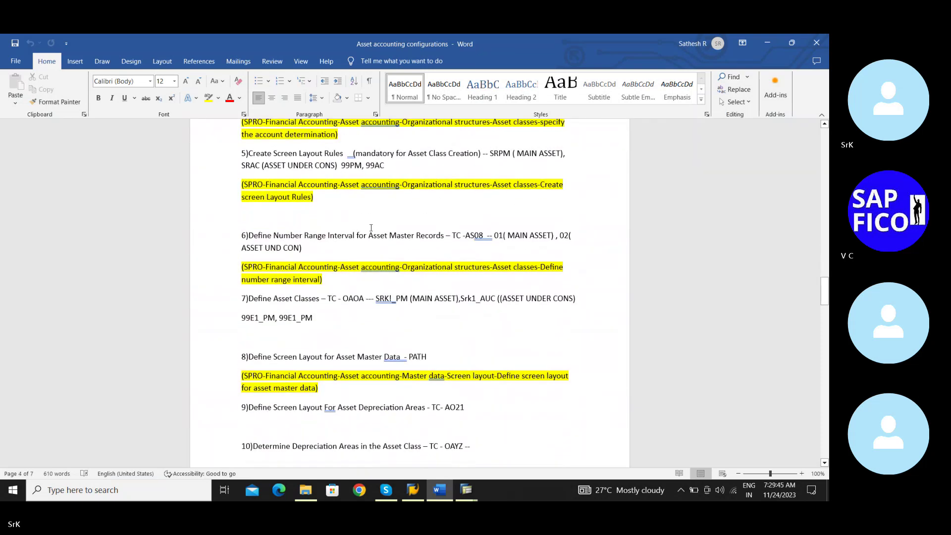
scroll(369, 272, down, 2)
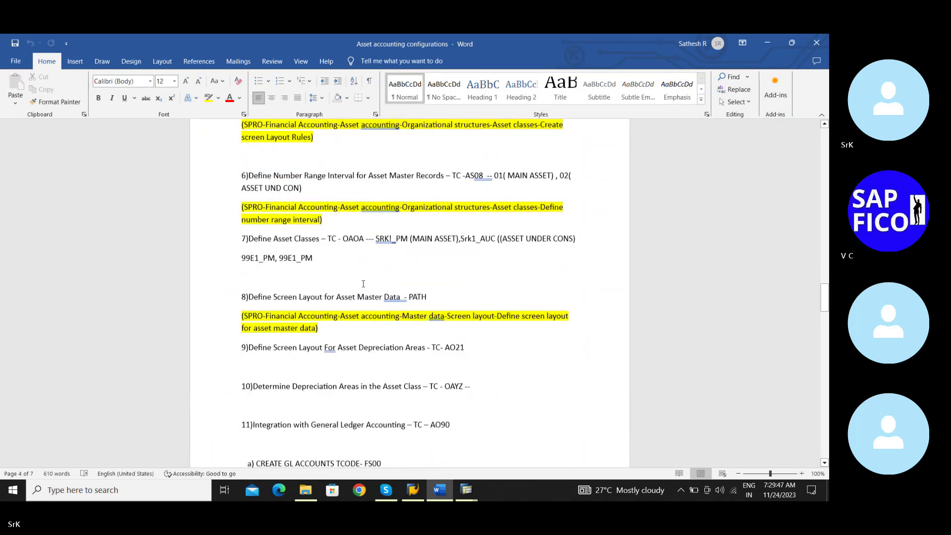
scroll(393, 277, down, 1)
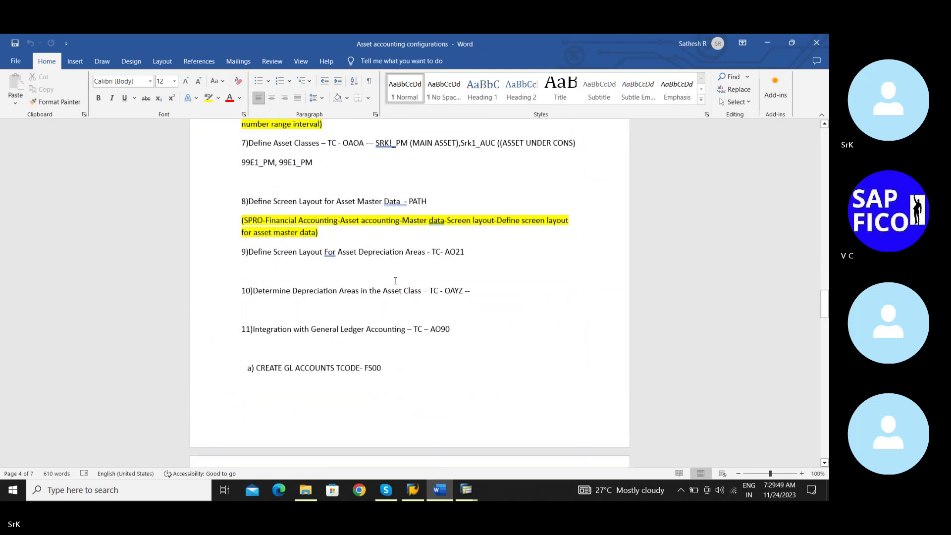
scroll(396, 280, down, 7)
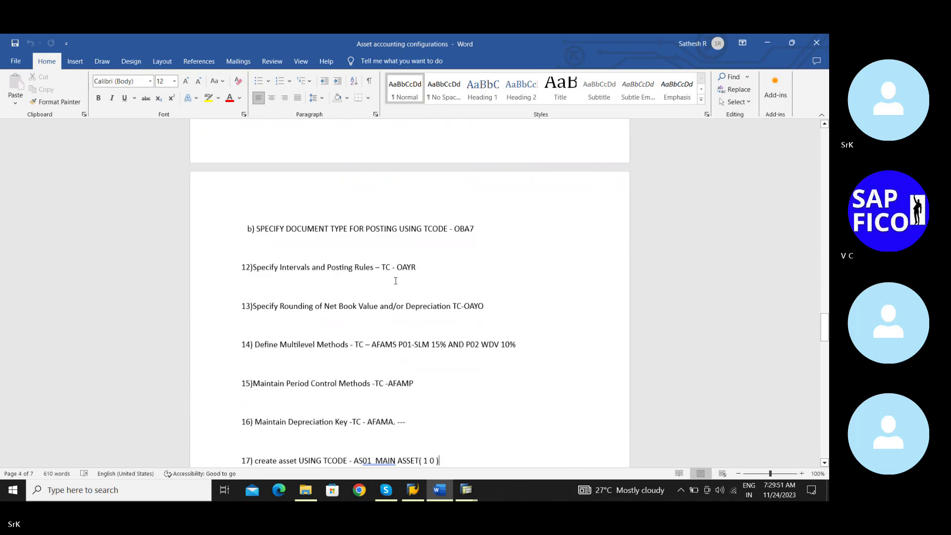
scroll(395, 283, down, 1)
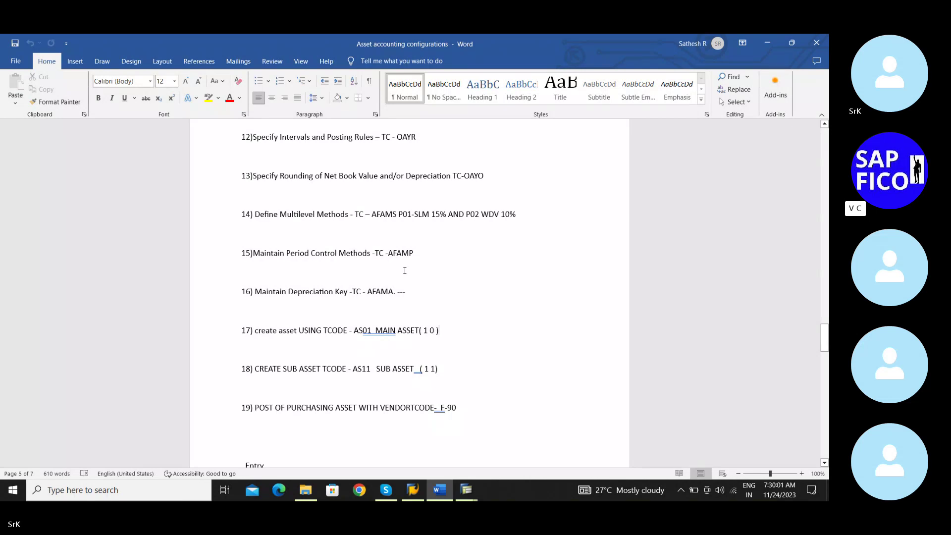
scroll(404, 270, up, 1)
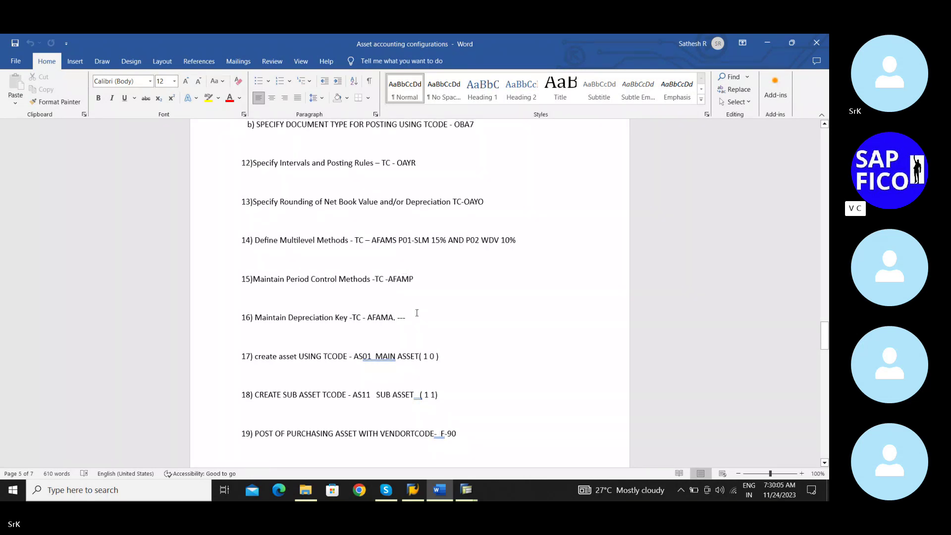
scroll(416, 313, down, 1)
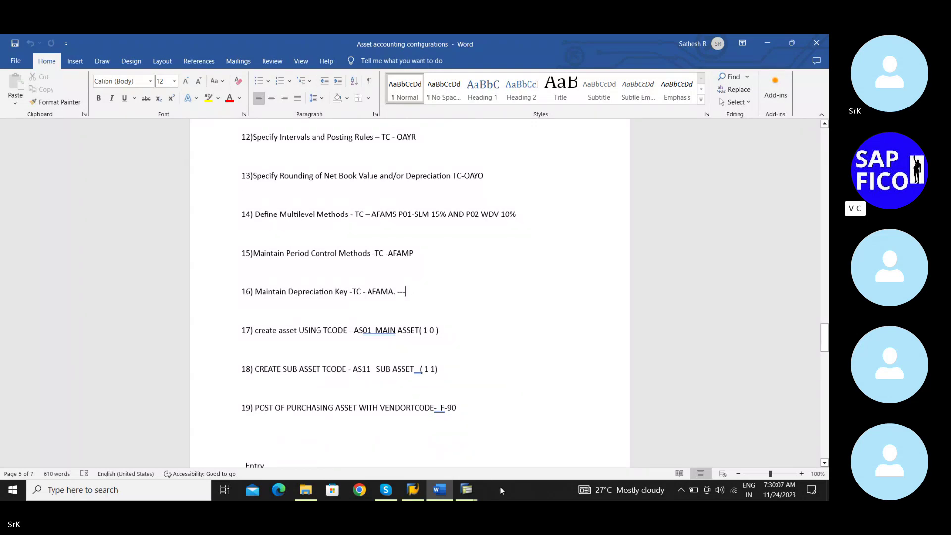
mouse_move(466, 489)
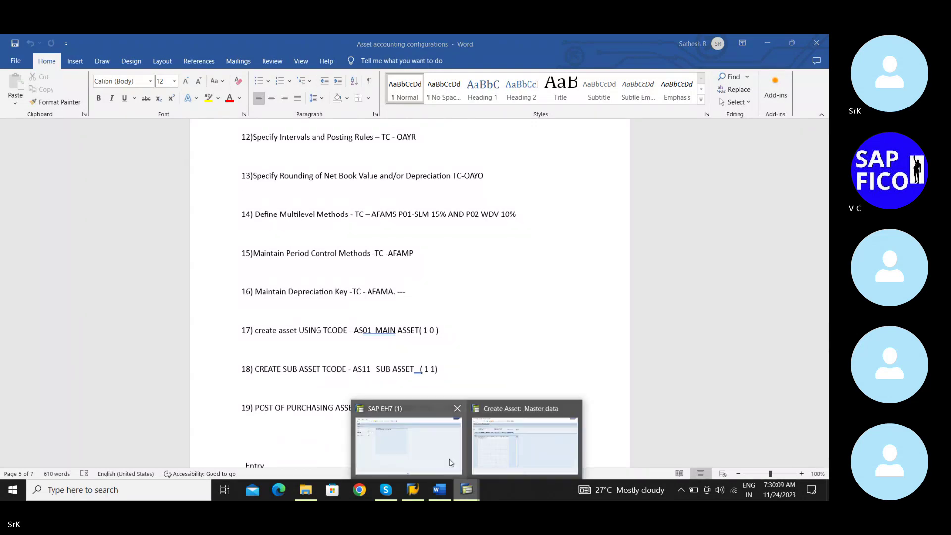
click(450, 462)
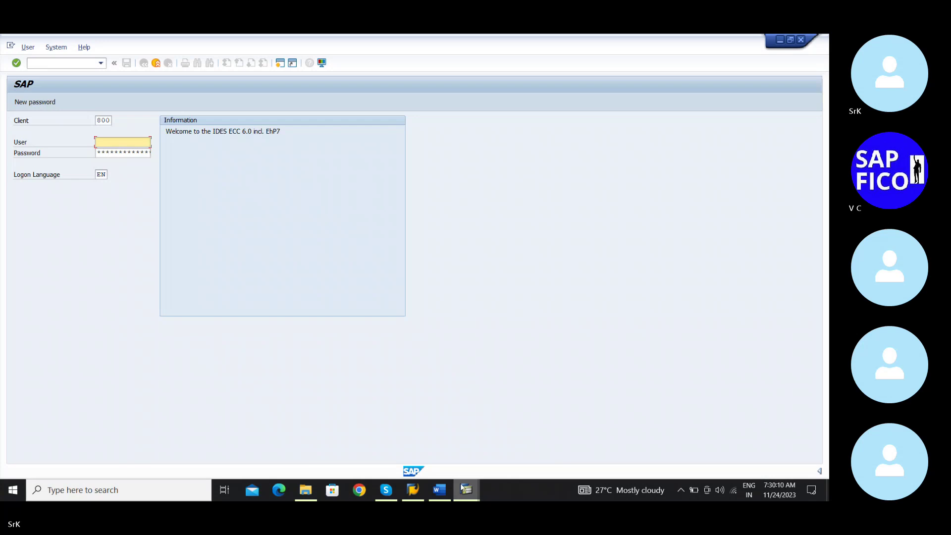
Replace the partial book depreciation key with SR1 and submit it for checking
mouse_move(466, 486)
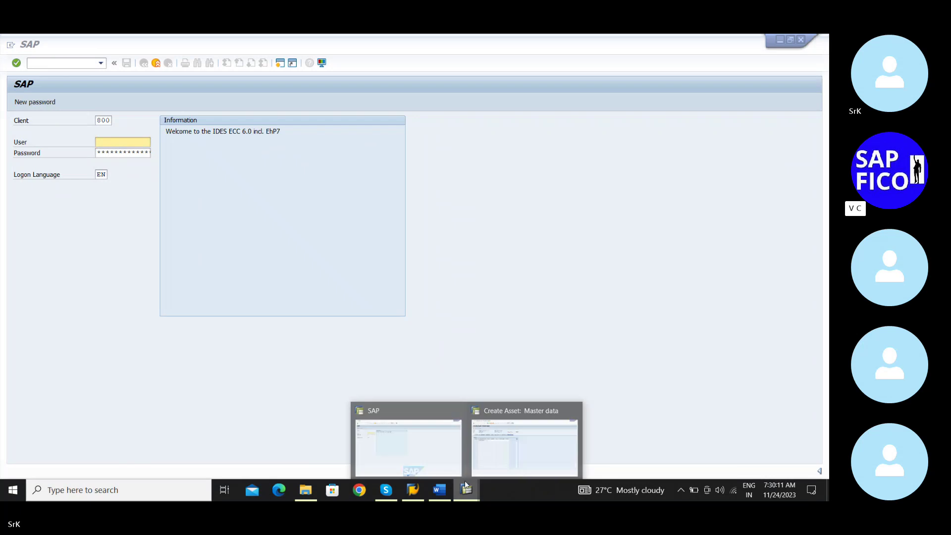
click(497, 460)
click(141, 196)
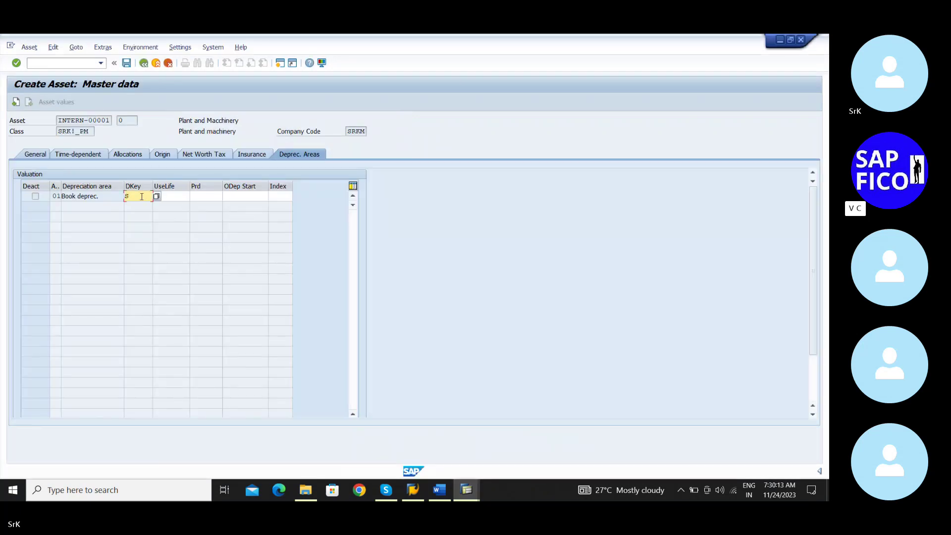
key(BackSpace)
text(SR1)
key(Return)
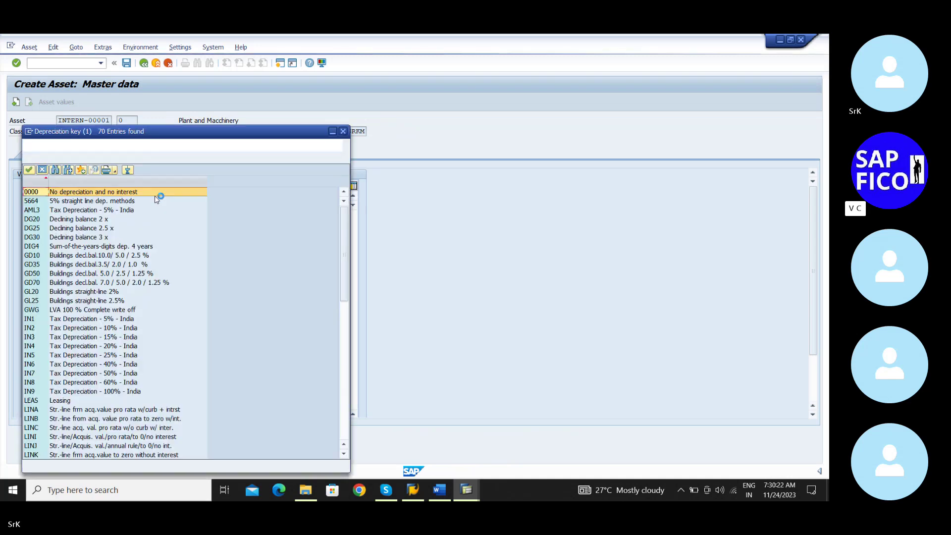
Choose SRK1, the SLM plant and machinery key, from the key list instead
scroll(113, 258, down, 10)
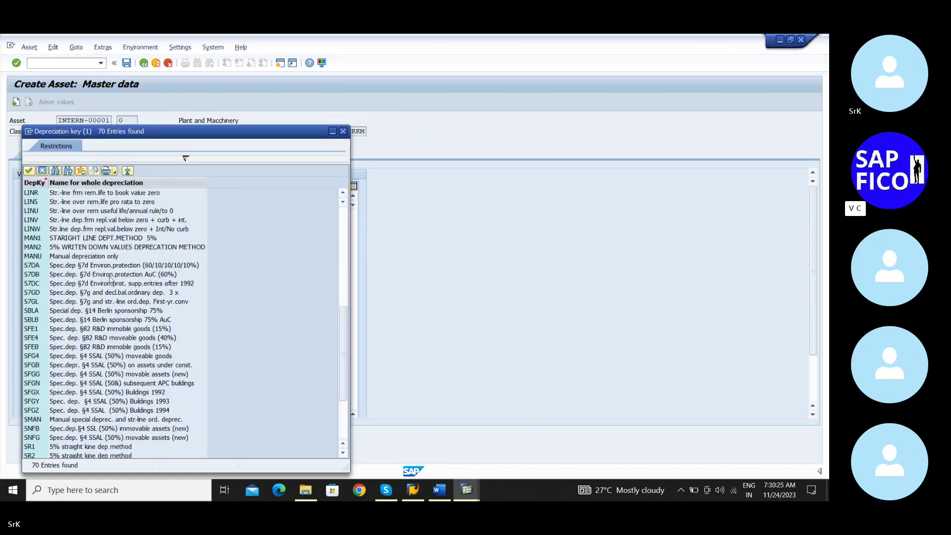
click(66, 447)
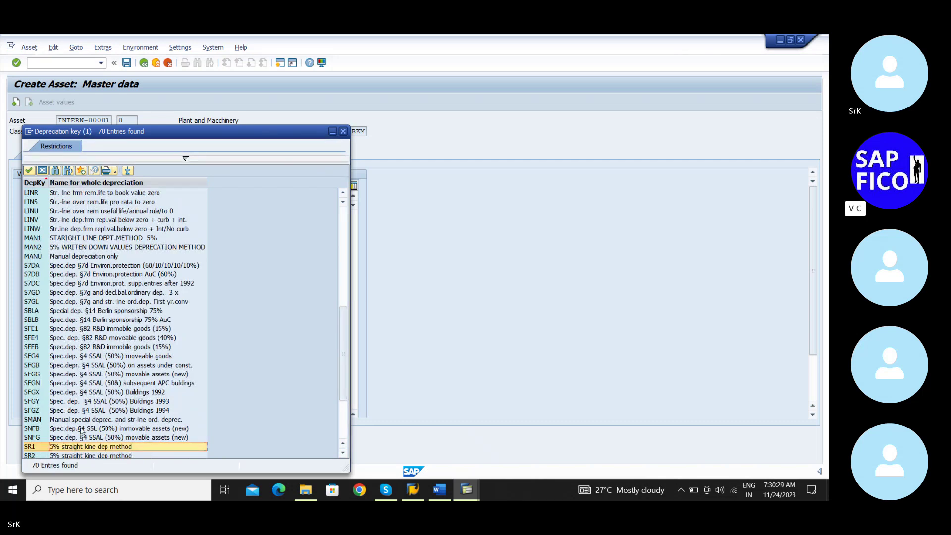
scroll(67, 447, down, 3)
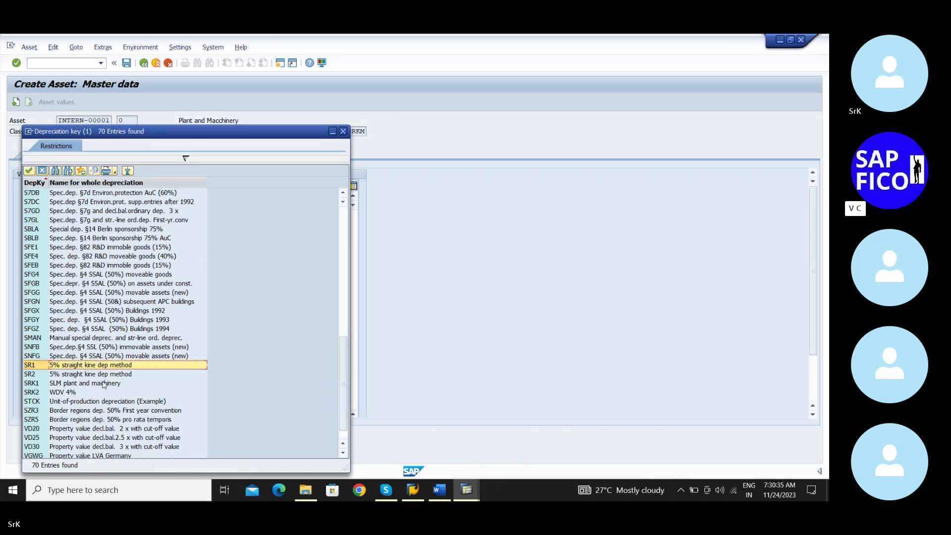
click(88, 386)
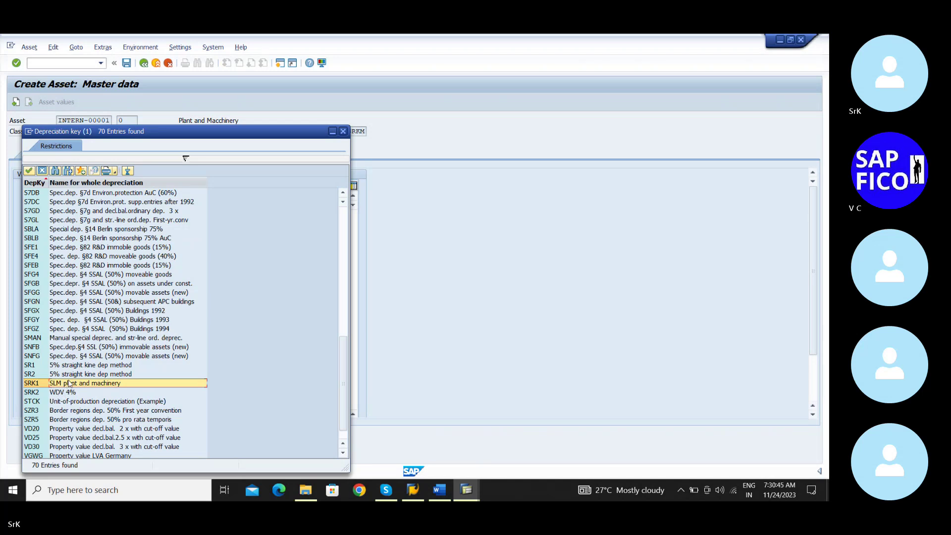
double_click(69, 381)
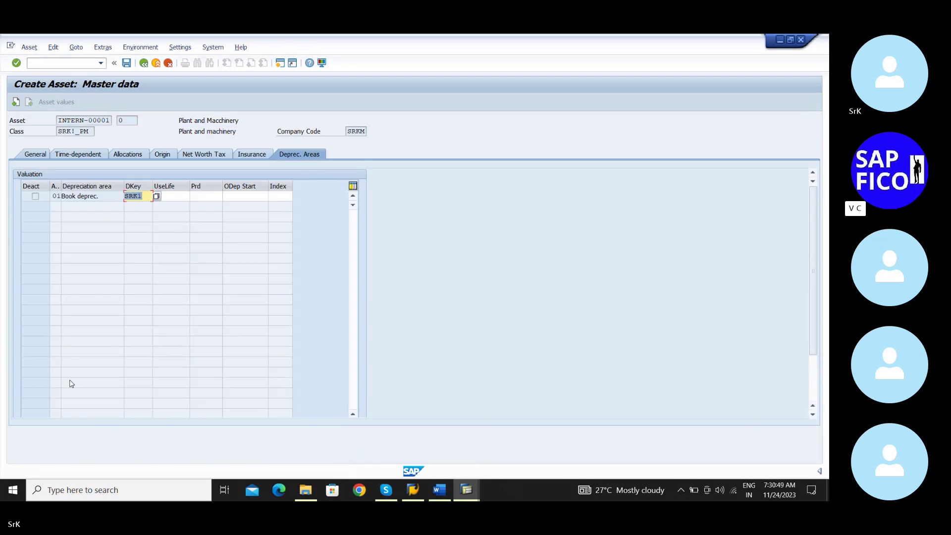
Enter a 3-year useful life and depreciation start 01.11.2023, then attempt to save the asset
click(178, 198)
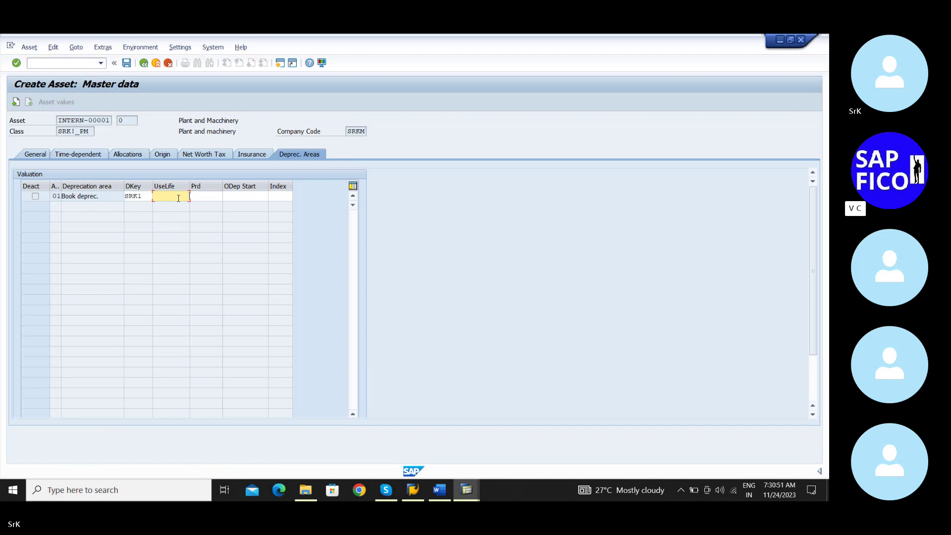
text(3)
click(239, 200)
text(01.11.)
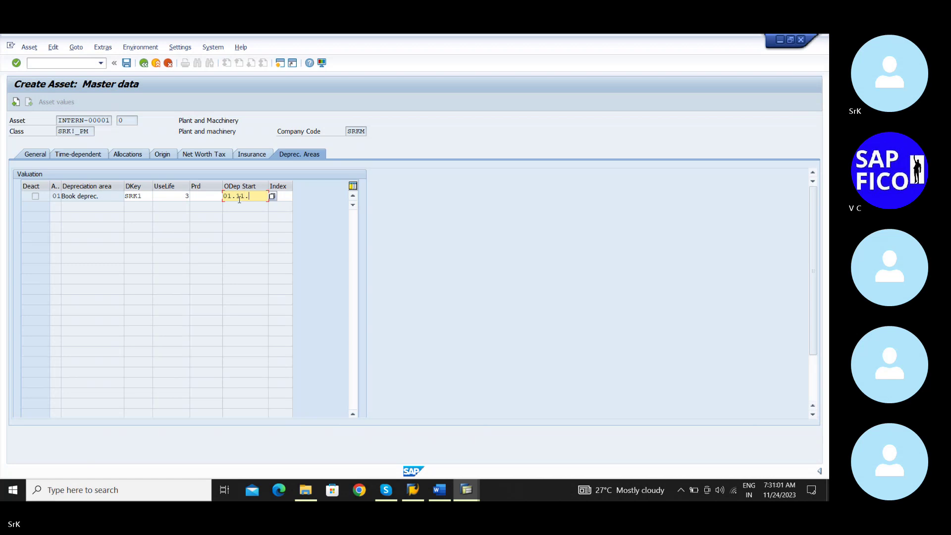
text(2023)
click(127, 63)
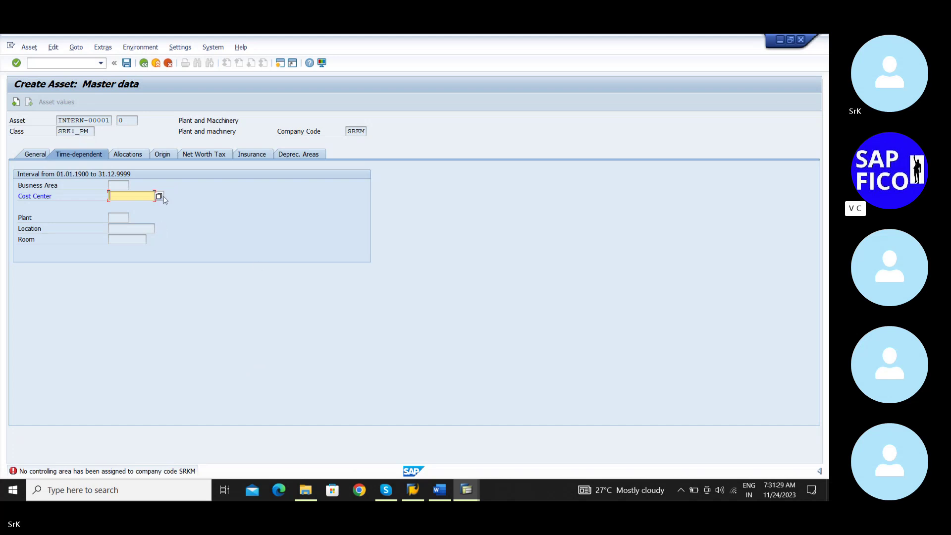
Open the long text for error FI026 about company code SRKM lacking a controlling area
click(106, 471)
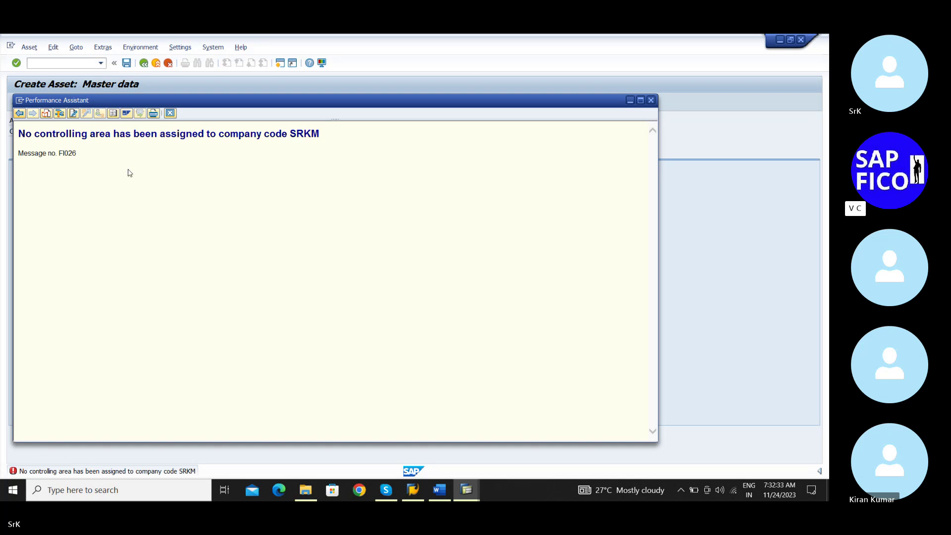
Close the error explanation, submit the SAP logon window, then leave Create Asset
click(170, 113)
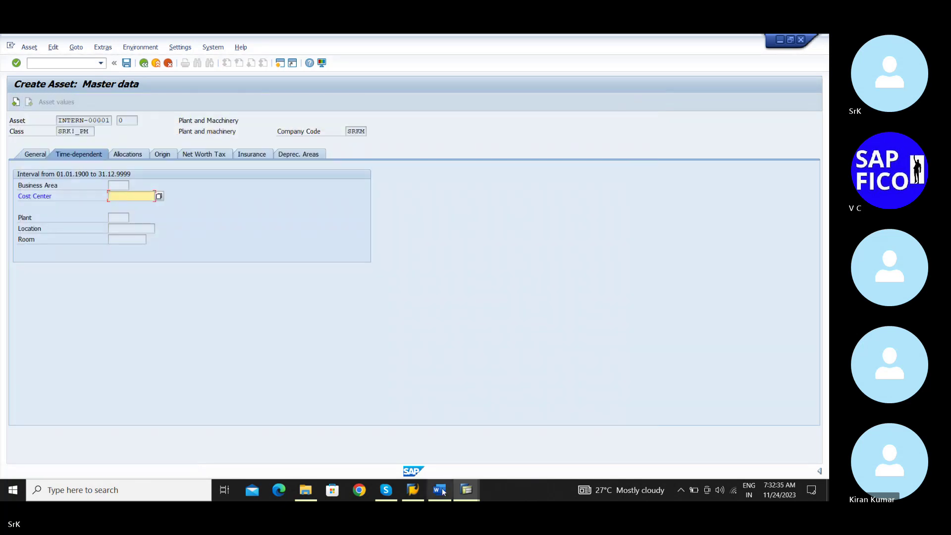
click(466, 490)
click(436, 453)
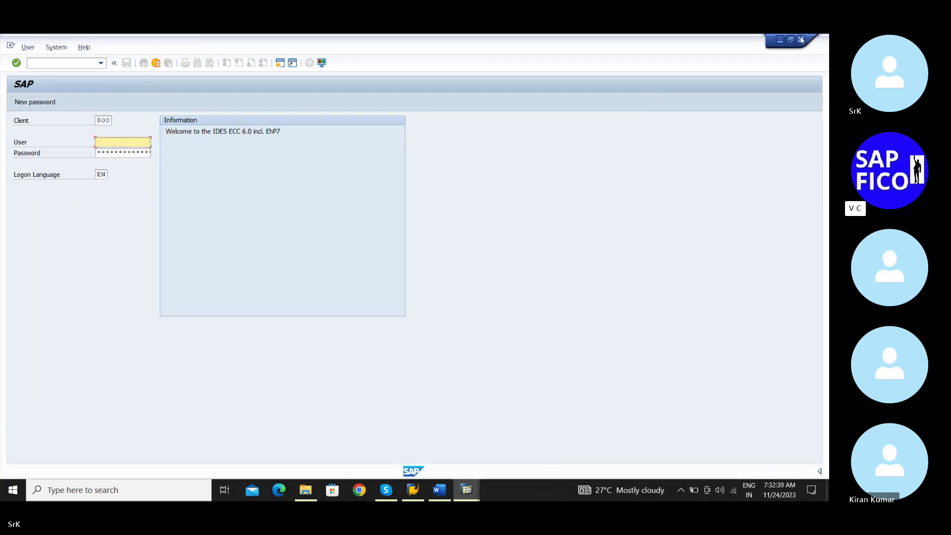
key(Return)
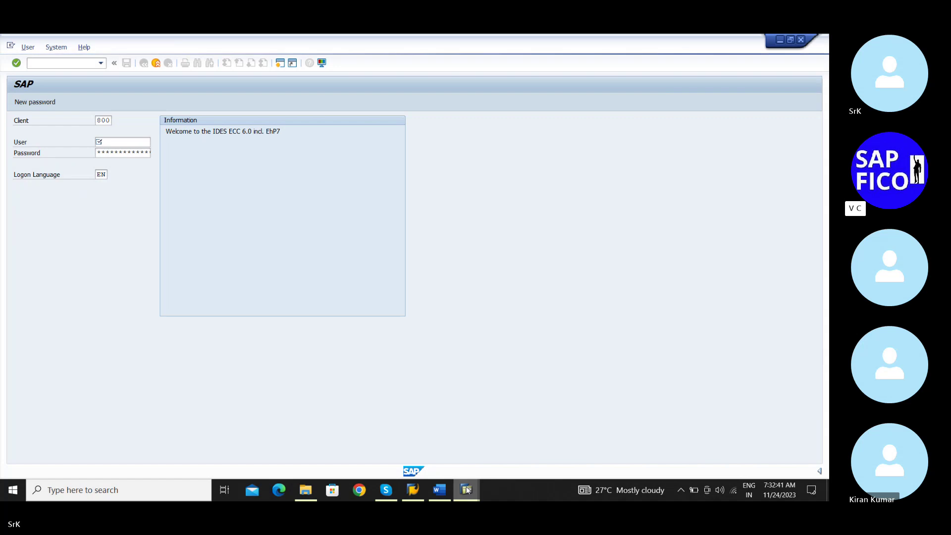
mouse_move(465, 486)
mouse_move(497, 455)
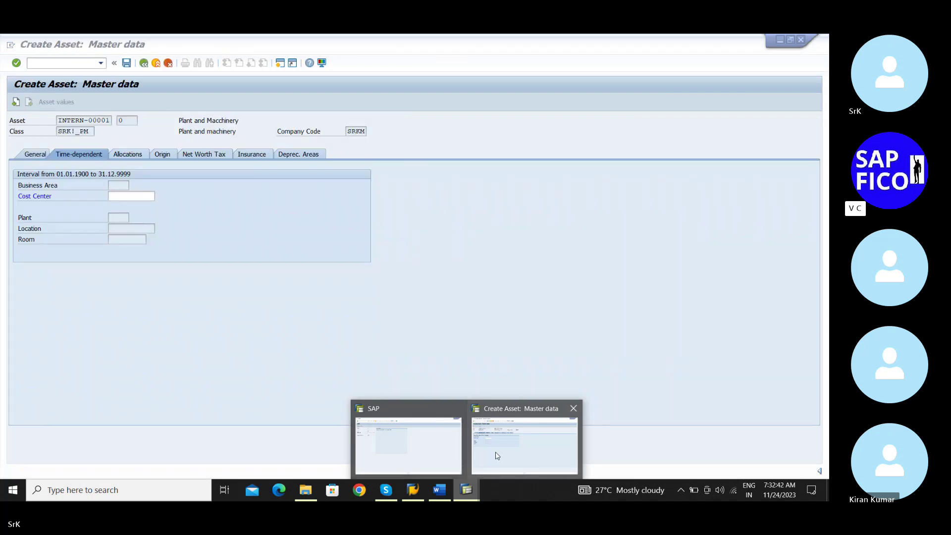
click(525, 461)
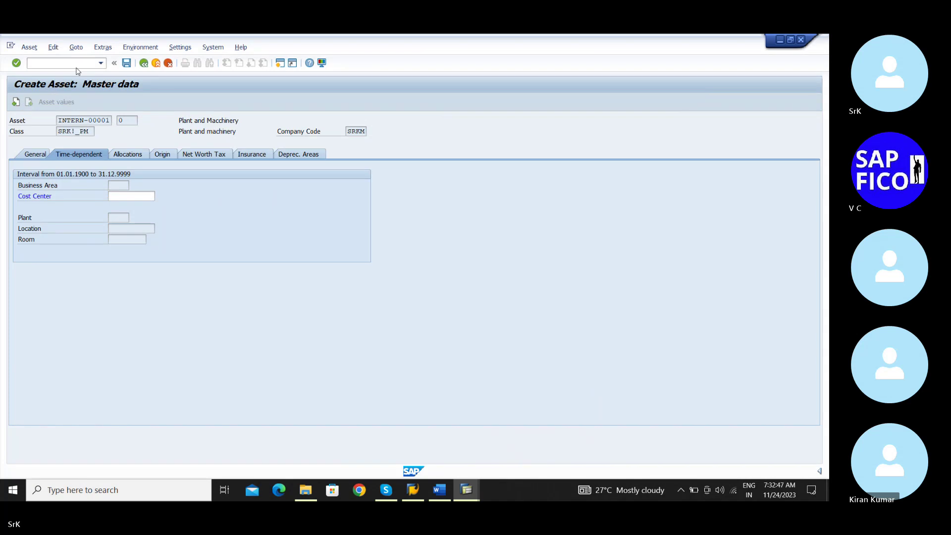
key(shift+F3)
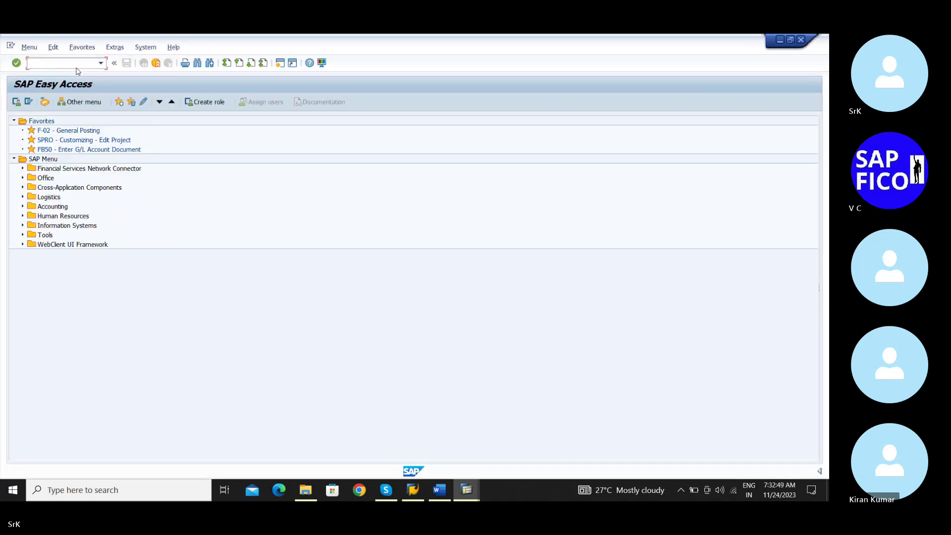
Run transaction SPRO and open the SAP Reference IMG
text(a)
text(spro)
key(Return)
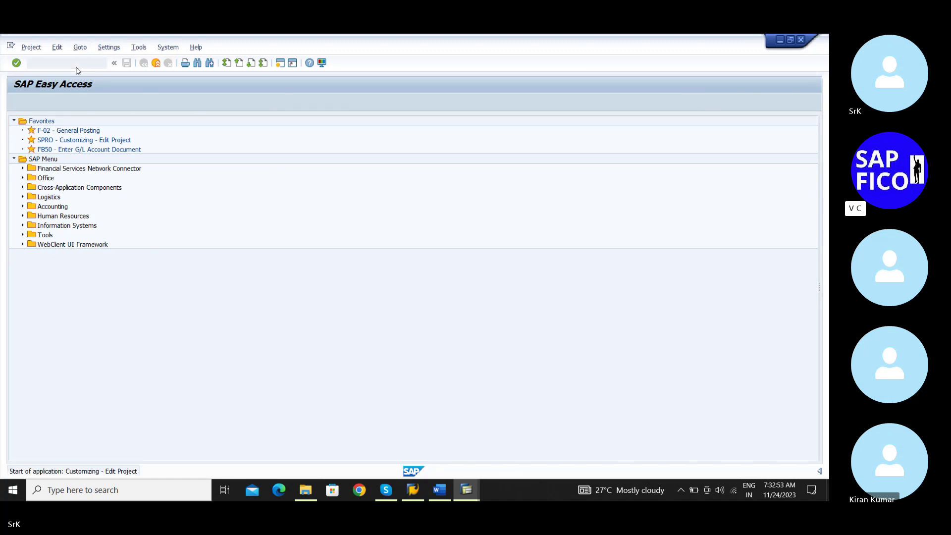
click(52, 104)
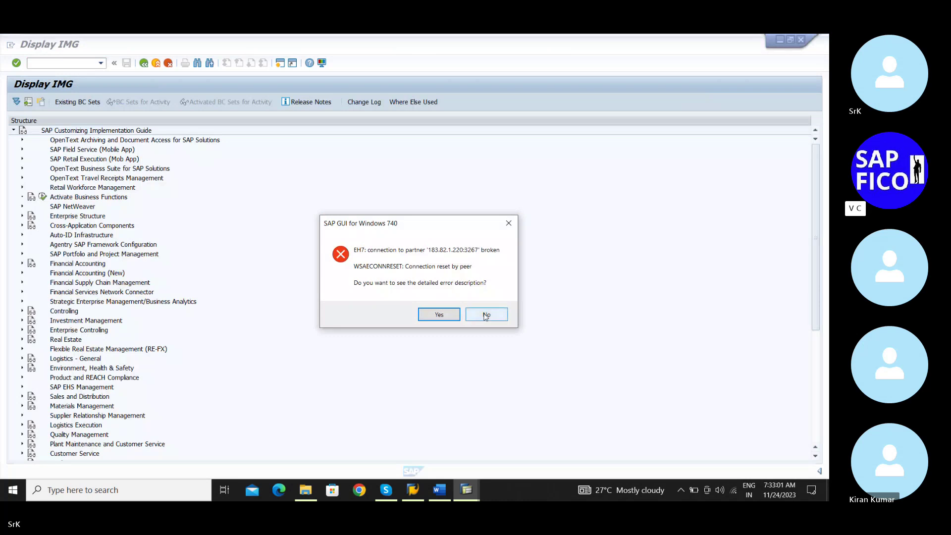
Dismiss the connection error and go via Enterprise Structure > Definition > Controlling to Maintain Controlling Area
click(487, 315)
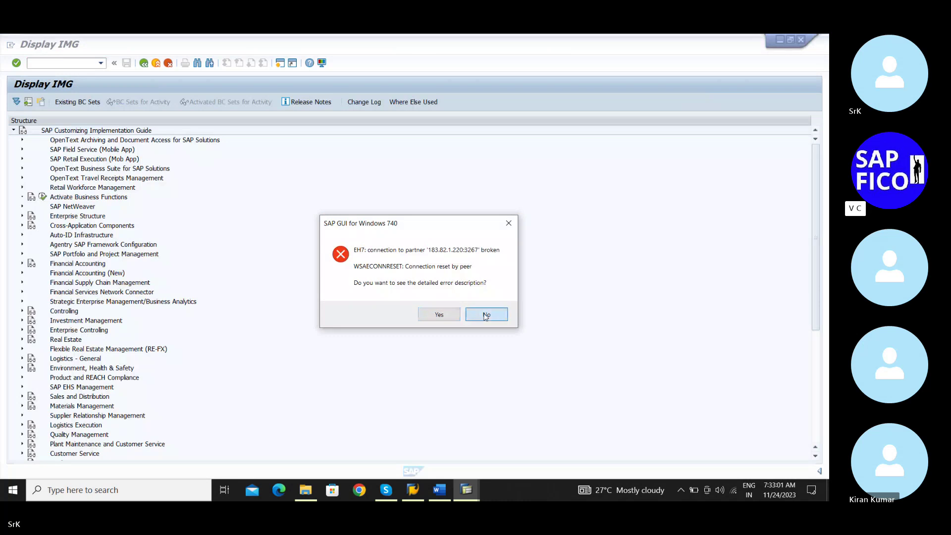
click(22, 216)
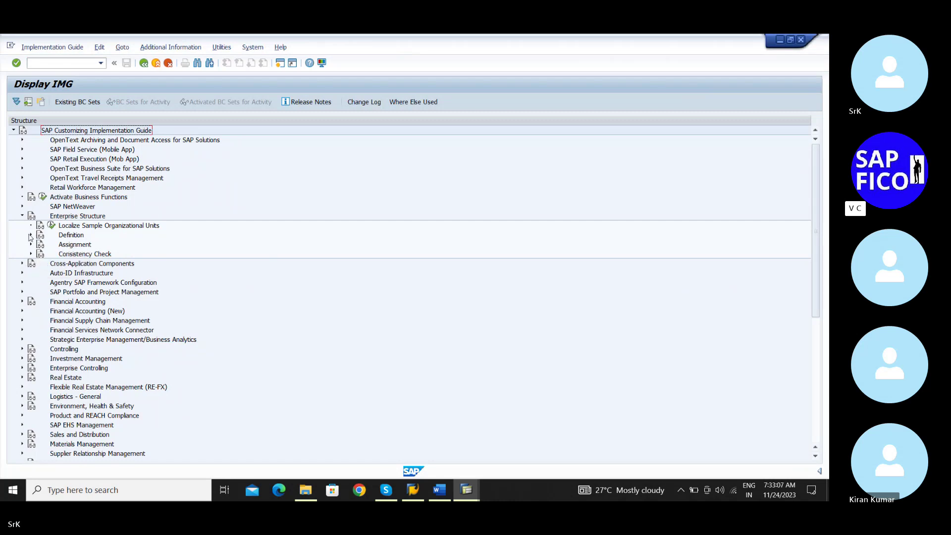
click(30, 236)
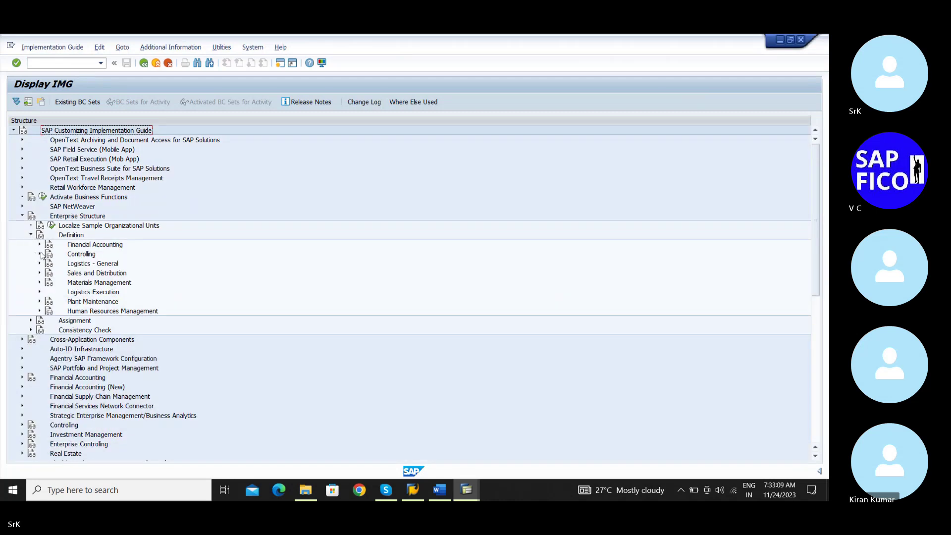
click(40, 254)
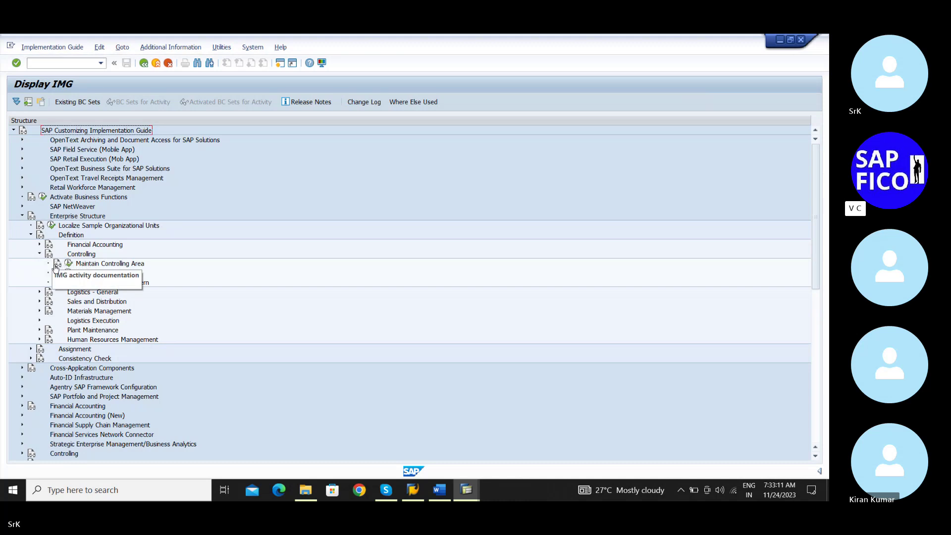
click(69, 266)
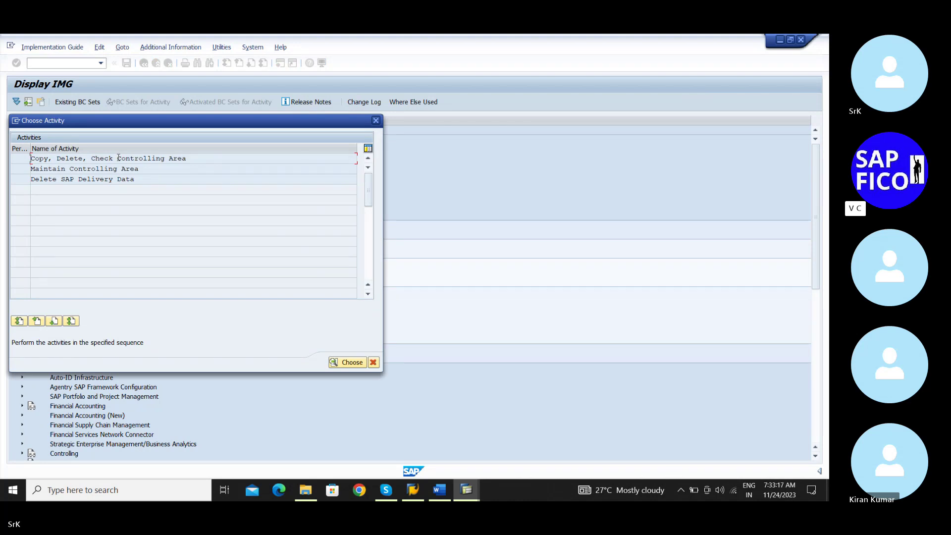
double_click(109, 158)
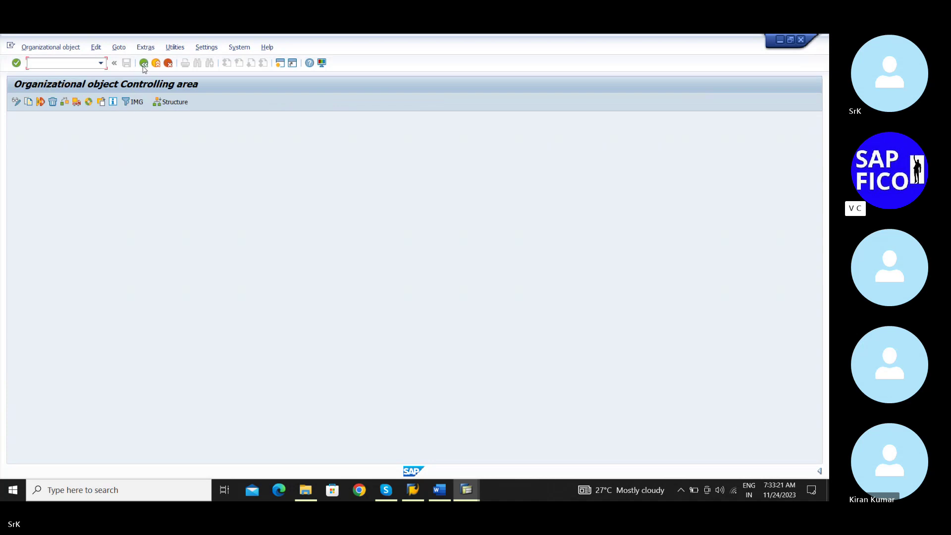
click(143, 63)
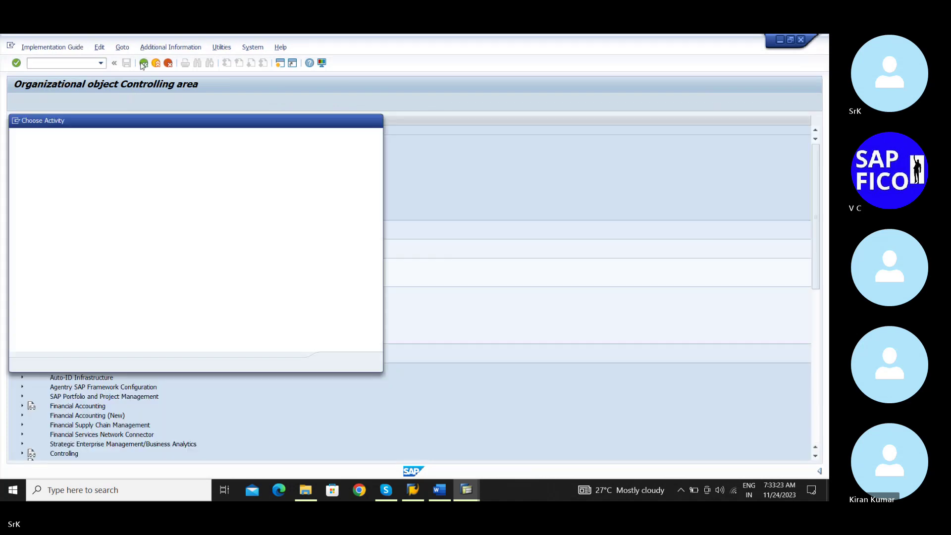
double_click(101, 169)
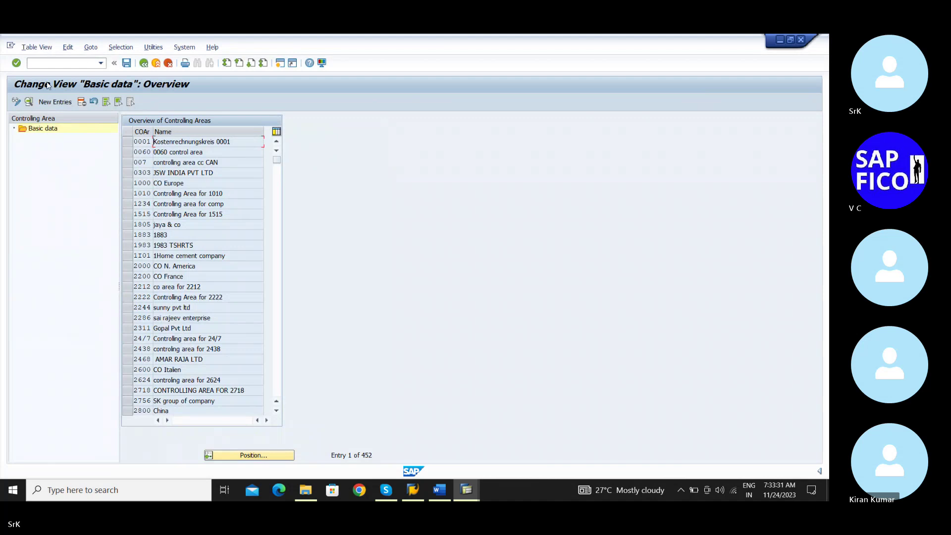
Add a new controlling area SRKM named 'SRKM controlling area'
click(50, 101)
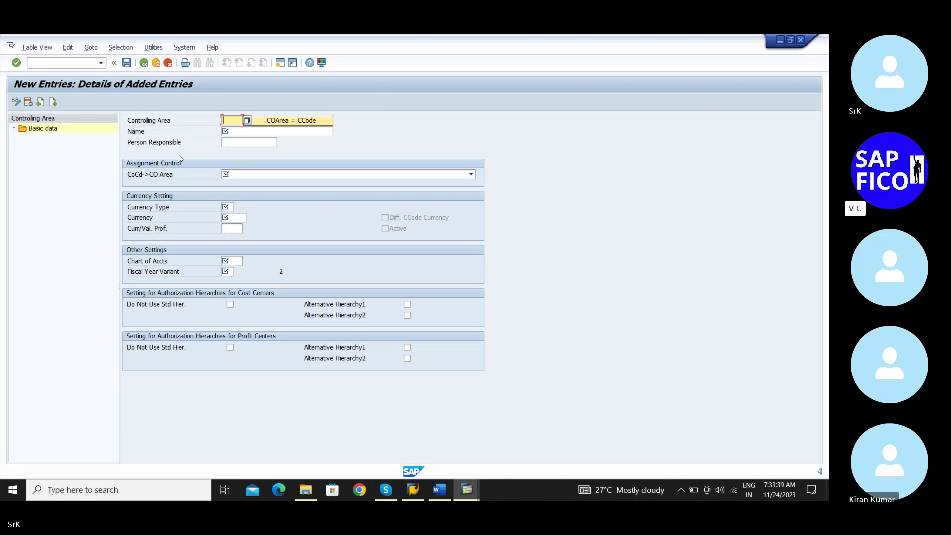
text(Srkm)
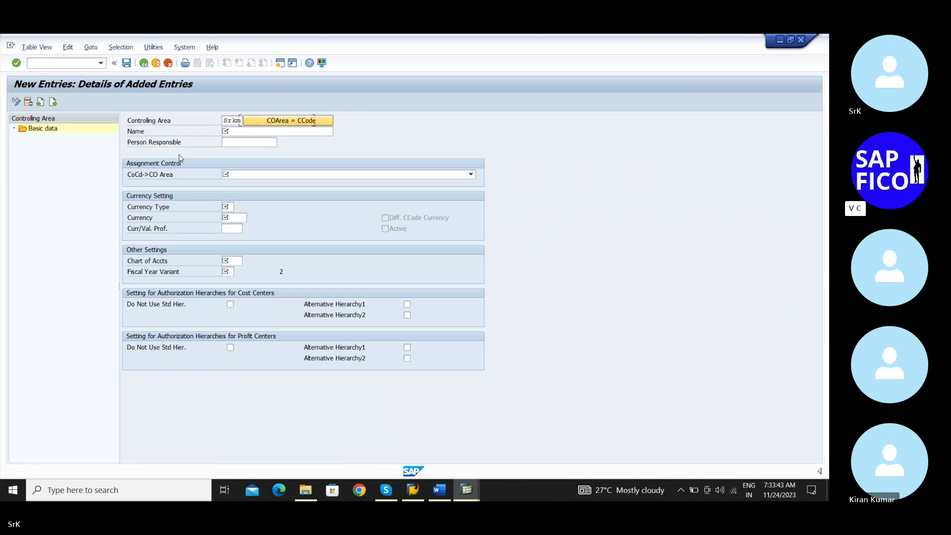
key(Tab)
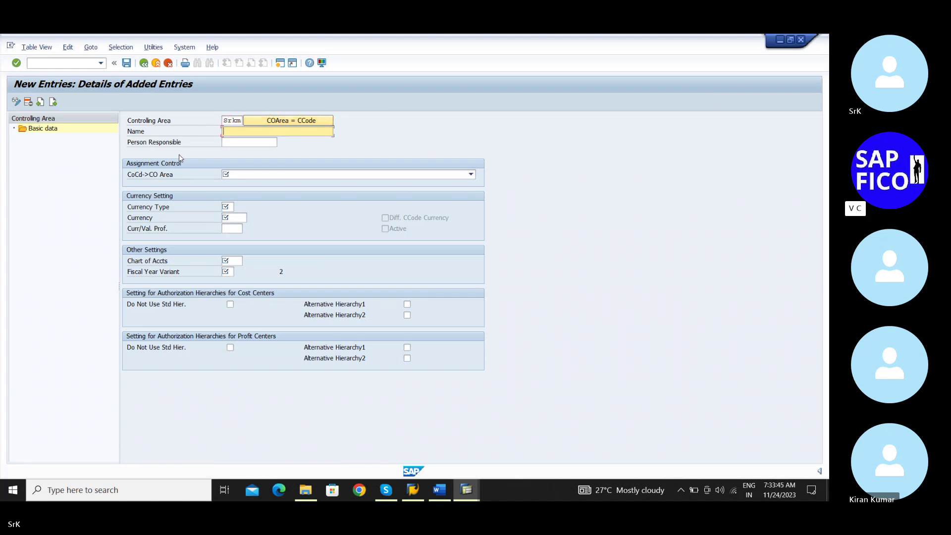
text(SRKM controlling area)
Make it same as company code and pick currency type 10, company code currency
click(236, 176)
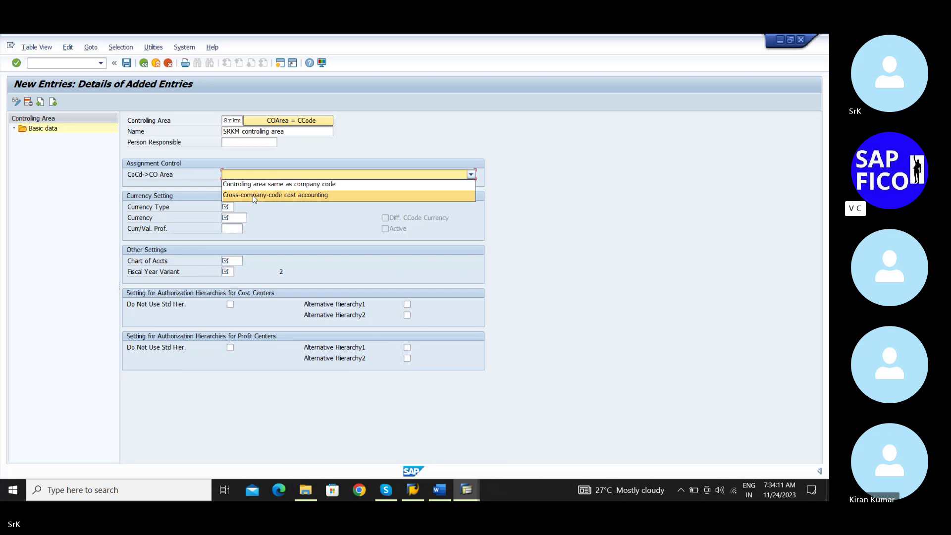
click(263, 186)
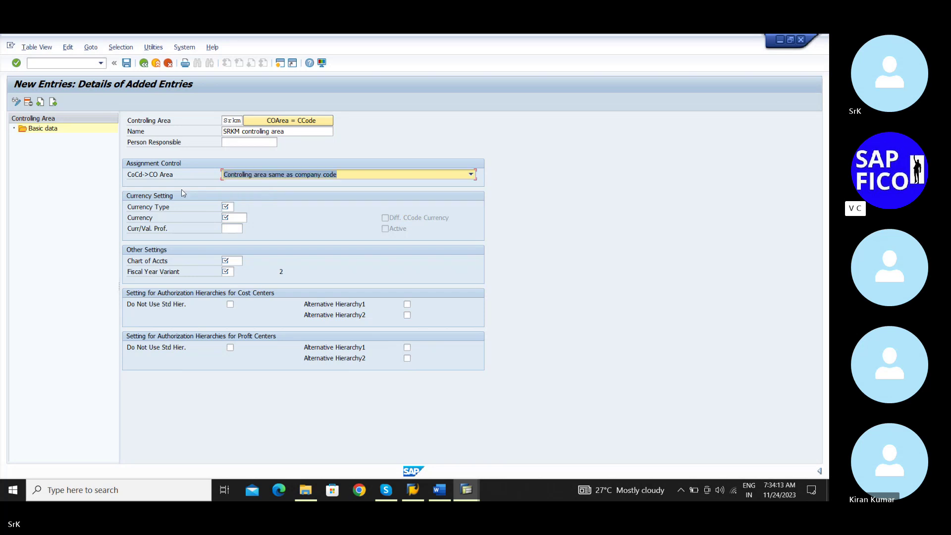
click(231, 207)
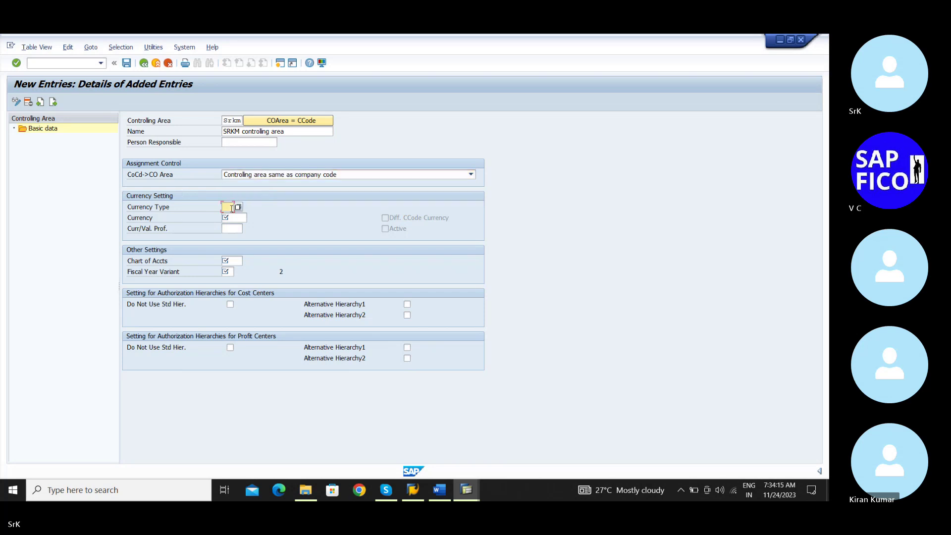
text(10)
click(238, 207)
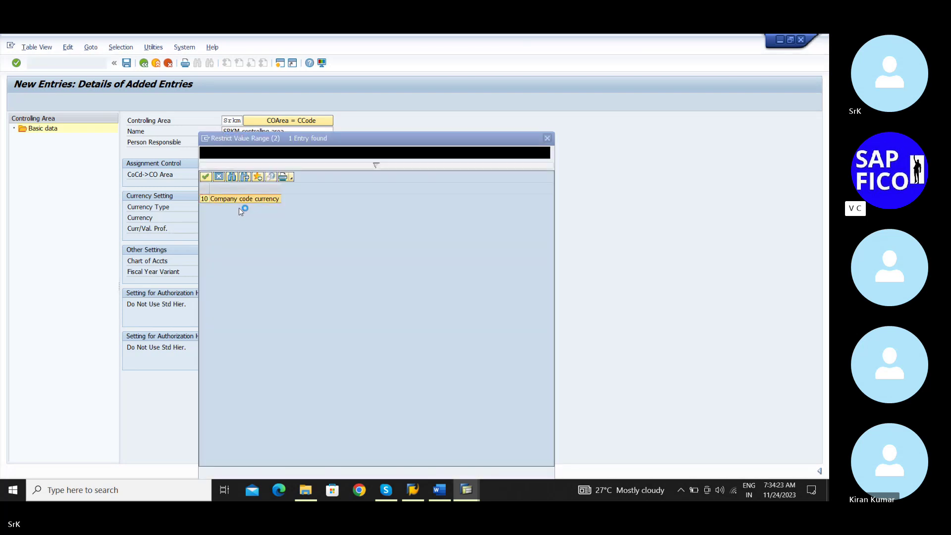
double_click(244, 200)
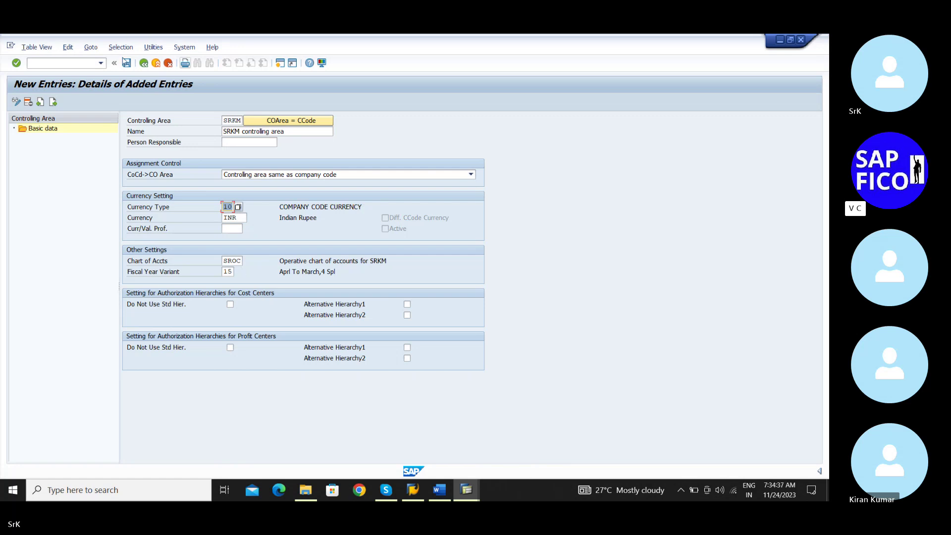
Save SRKM under the customizing request and return to the overview, now 453 entries
click(127, 64)
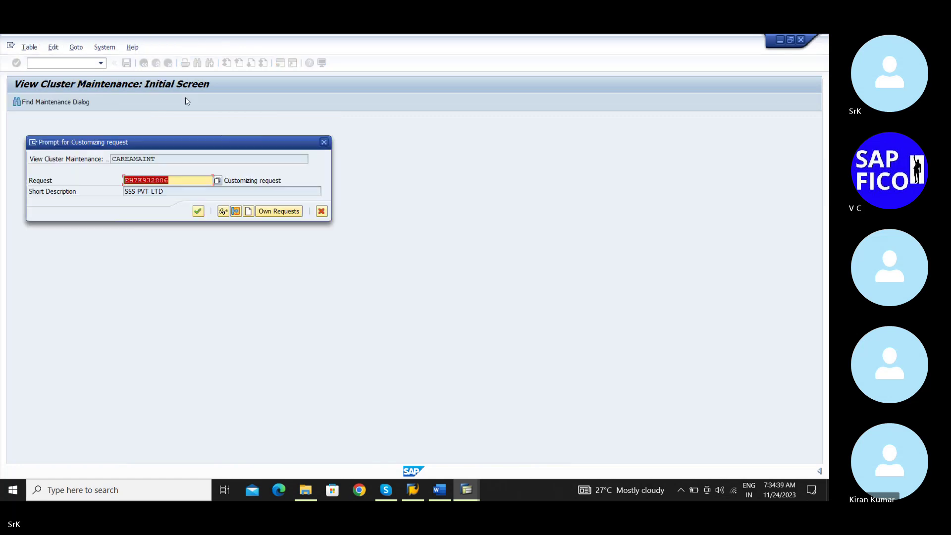
click(198, 212)
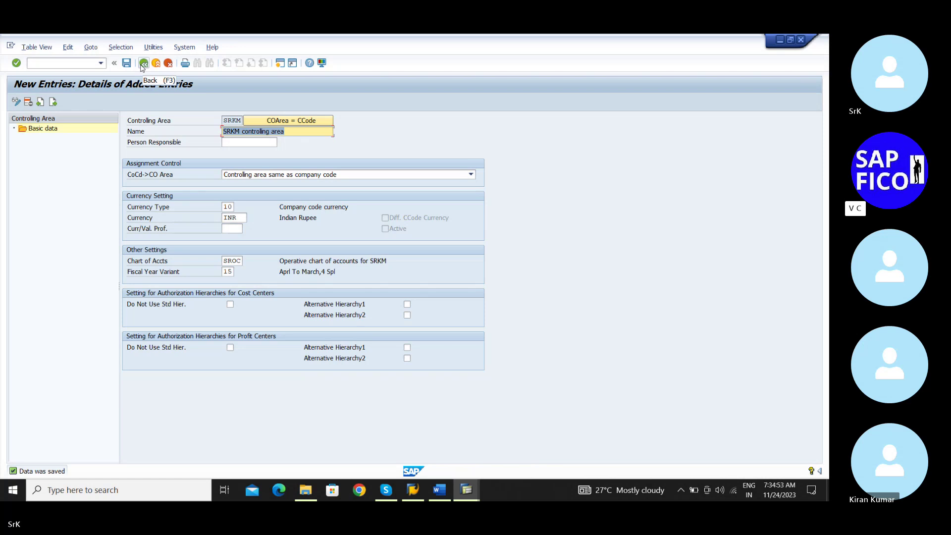
click(142, 64)
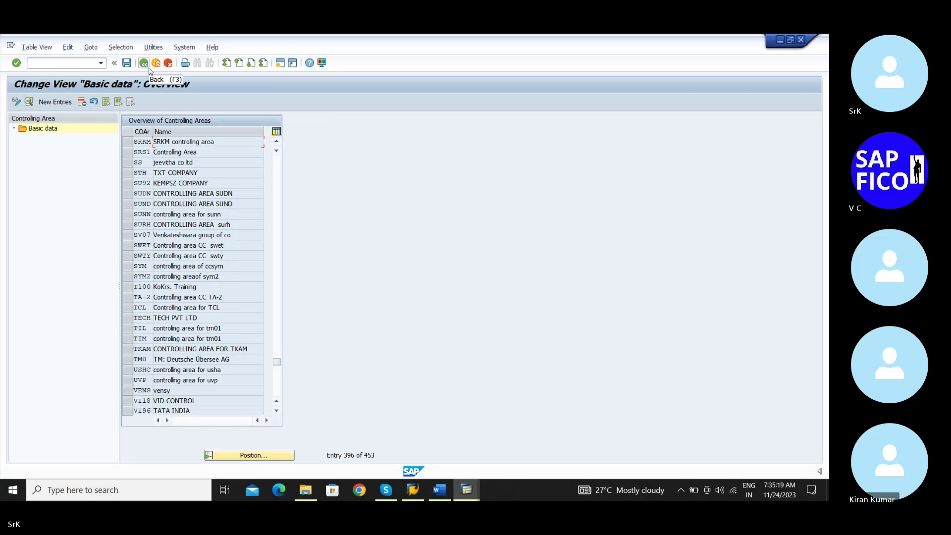
Leave controlling area maintenance, saving the changes, and dismiss the Choose Activity dialog
click(144, 63)
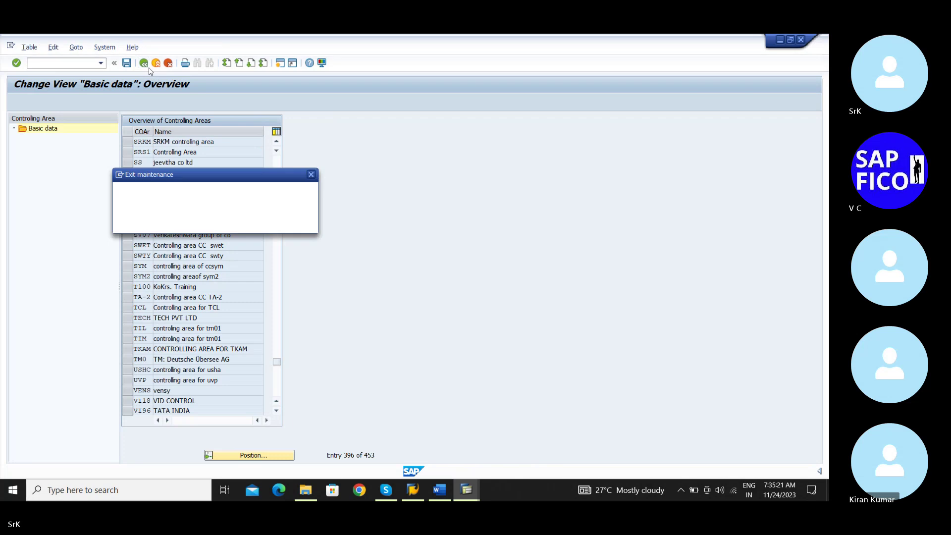
click(162, 226)
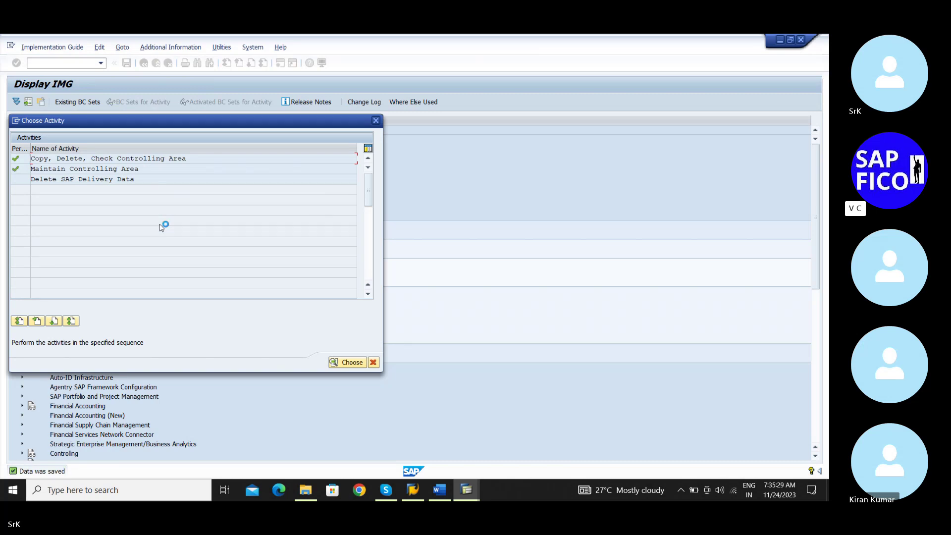
click(374, 362)
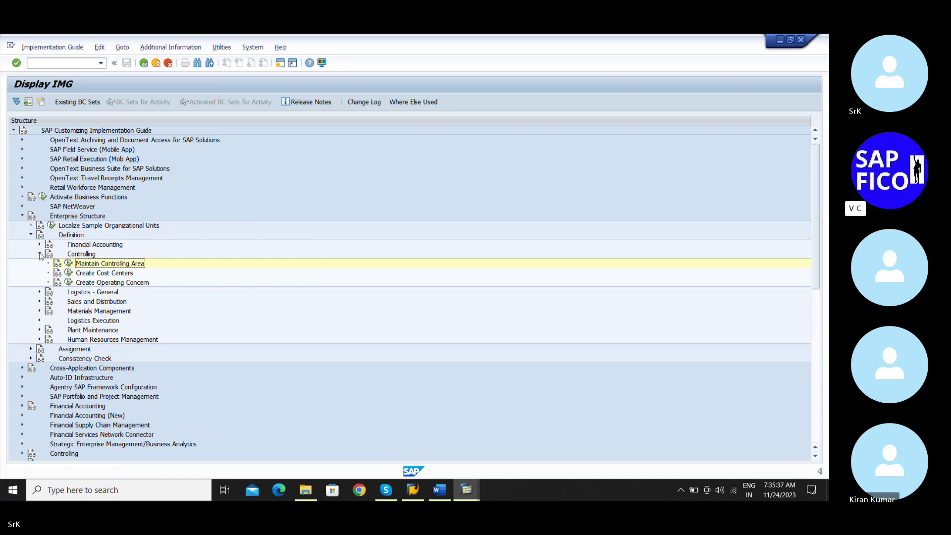
Execute Assign company code to controlling area under Assignment > Controlling in the IMG
click(39, 254)
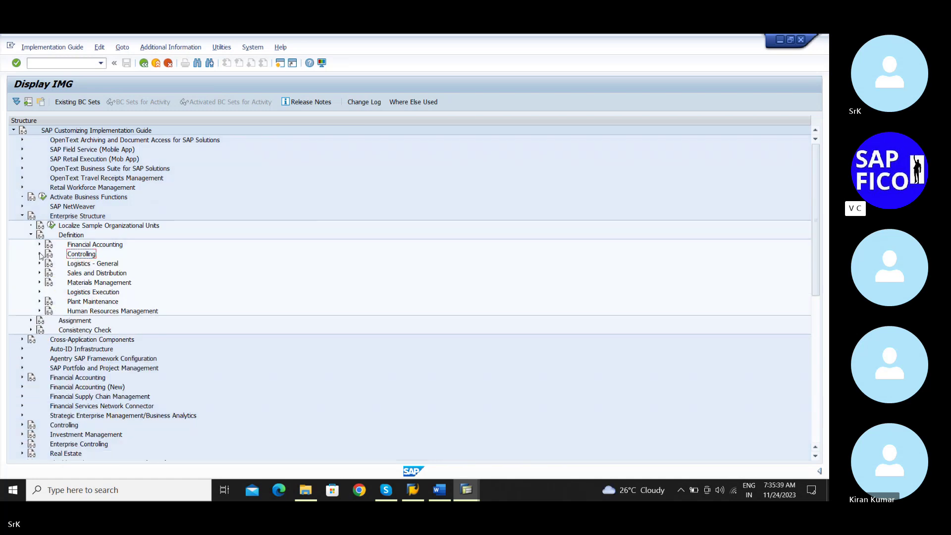
click(31, 321)
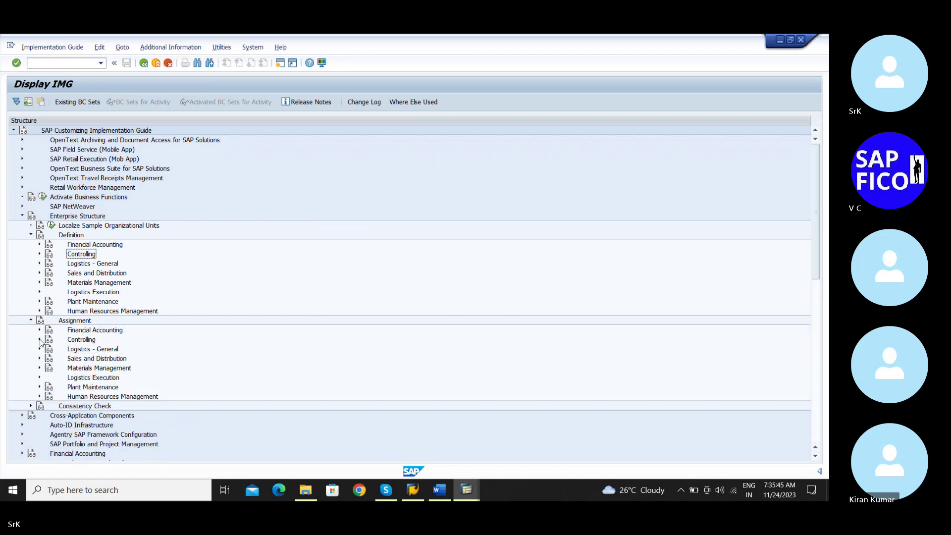
click(40, 339)
scroll(54, 337, down, 1)
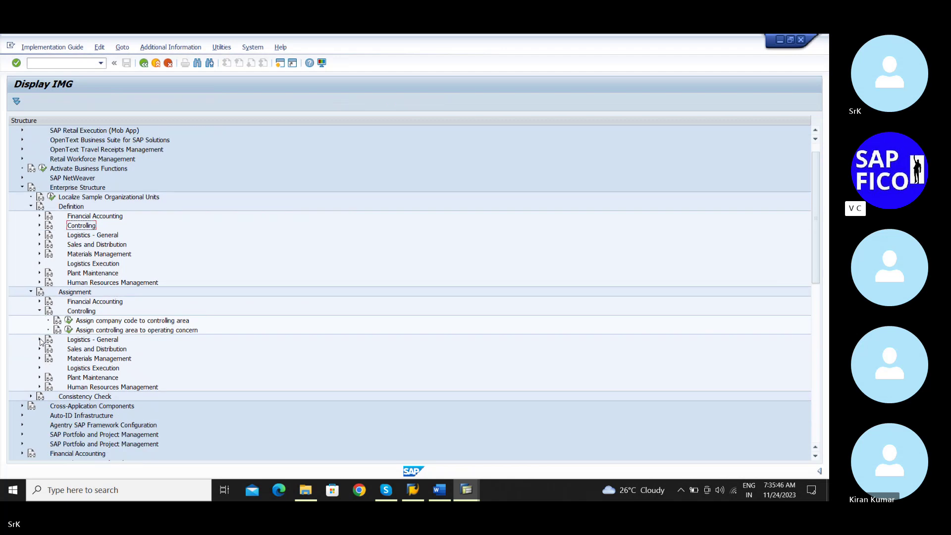
click(69, 320)
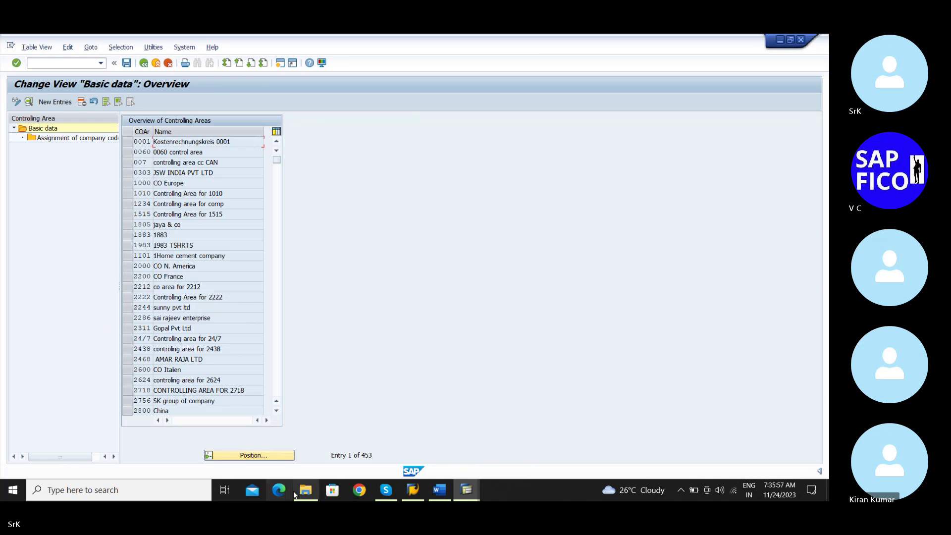
Position the list on controlling area SRKM and open its company code assignments
click(265, 457)
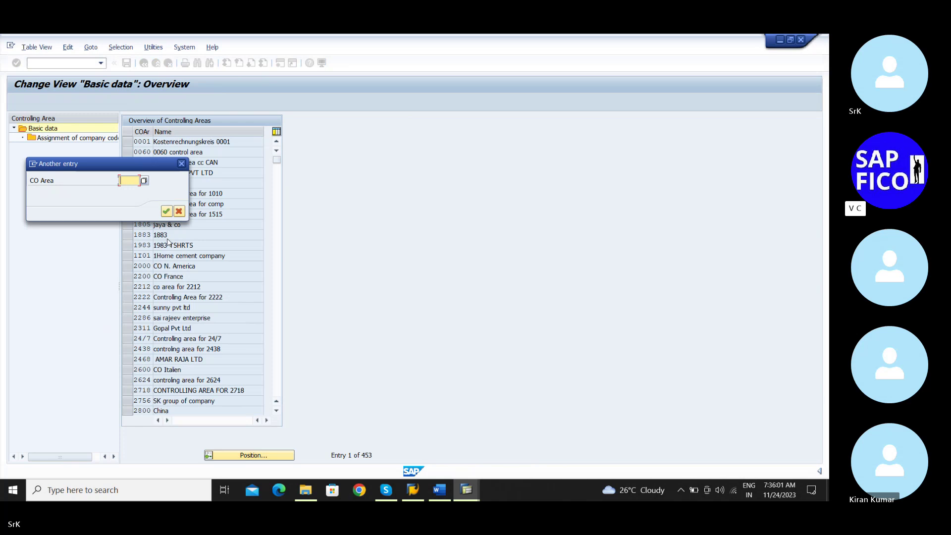
text(srkm)
key(Return)
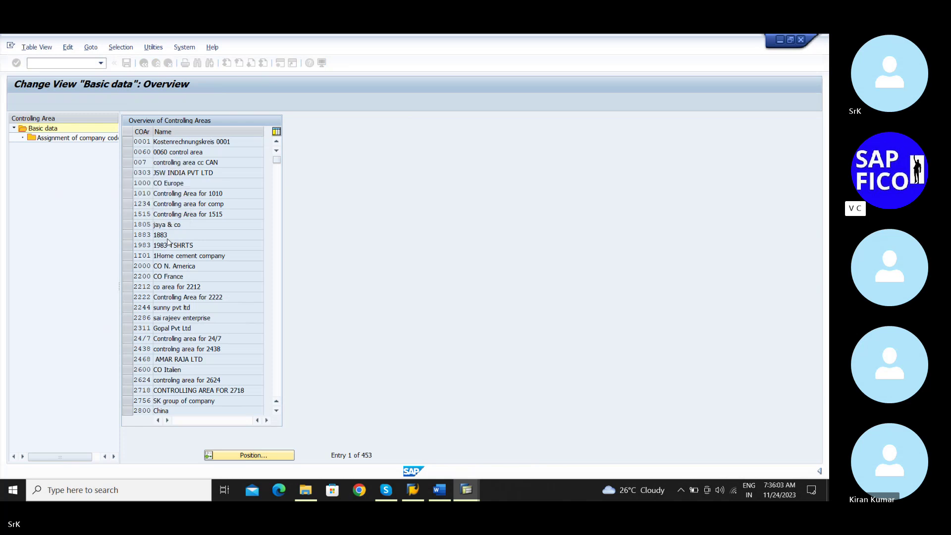
click(129, 144)
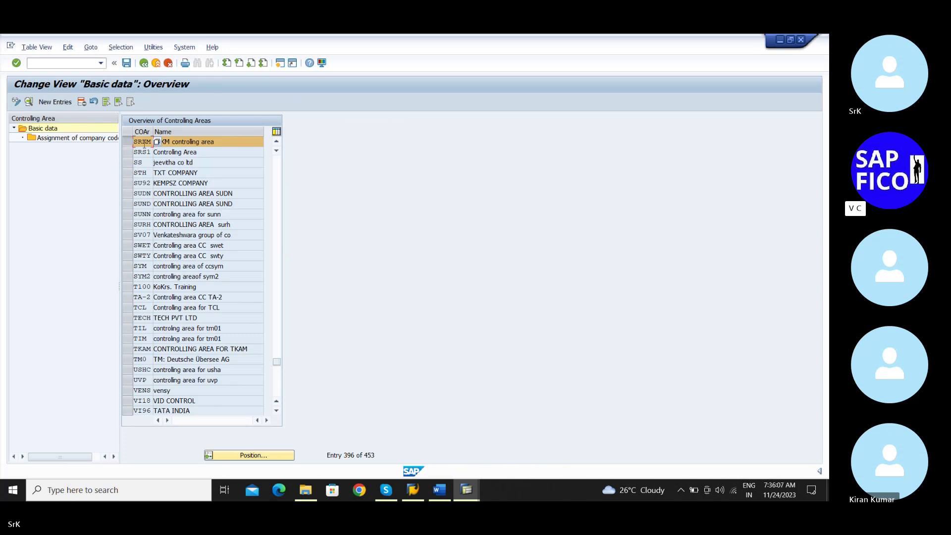
double_click(98, 140)
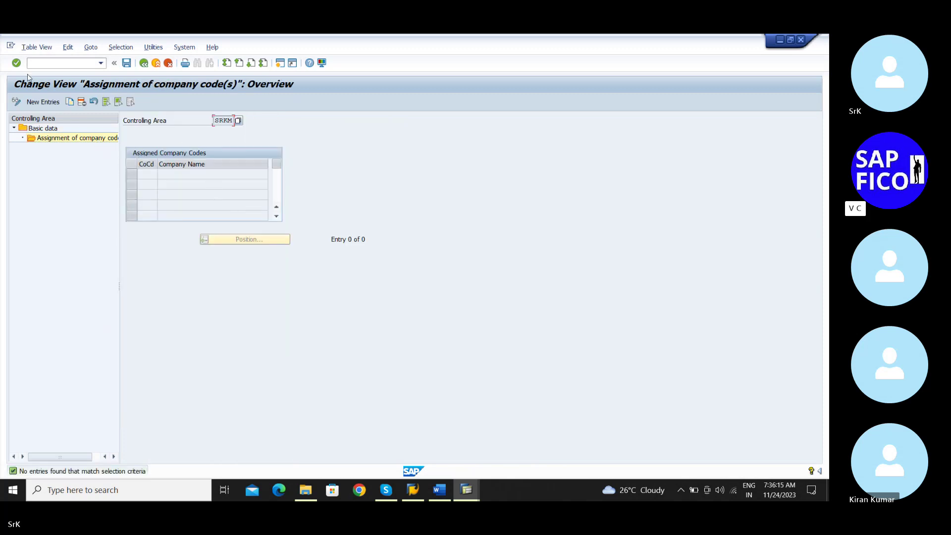
Add company code SRKM, save it under the customizing request, and return to the controlling area list
click(36, 101)
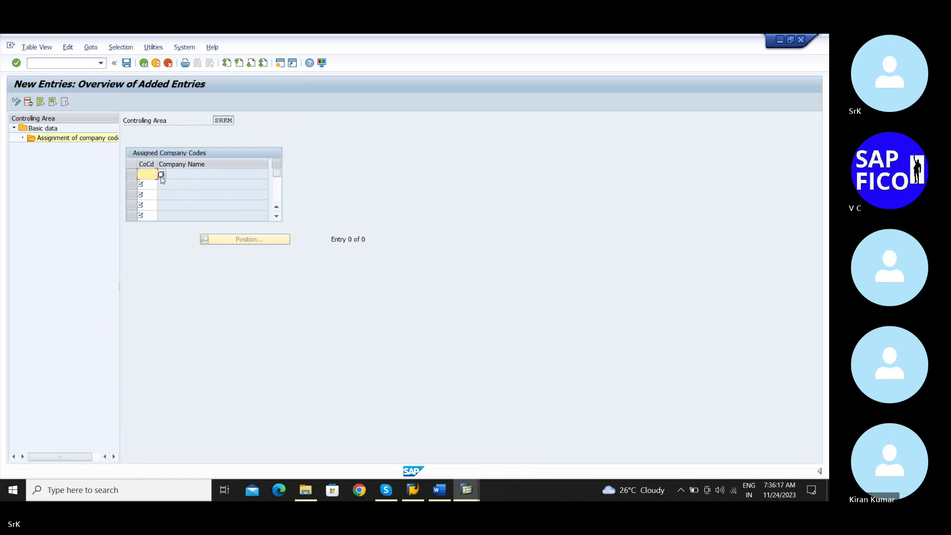
text(a)
key(Return)
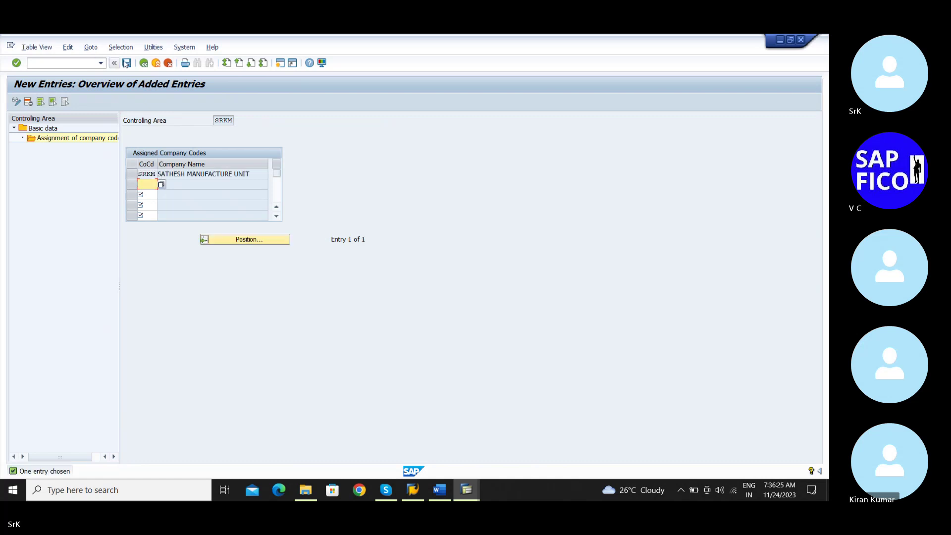
click(127, 63)
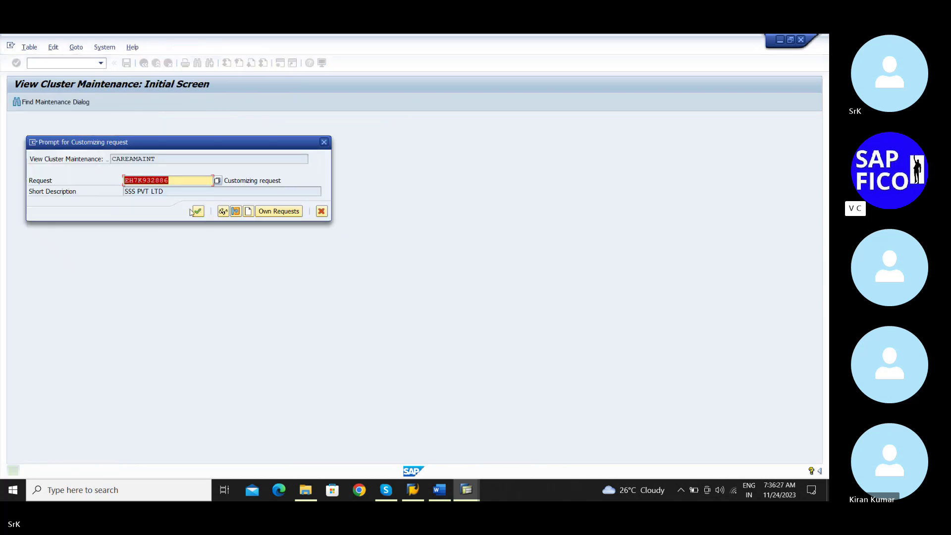
click(195, 210)
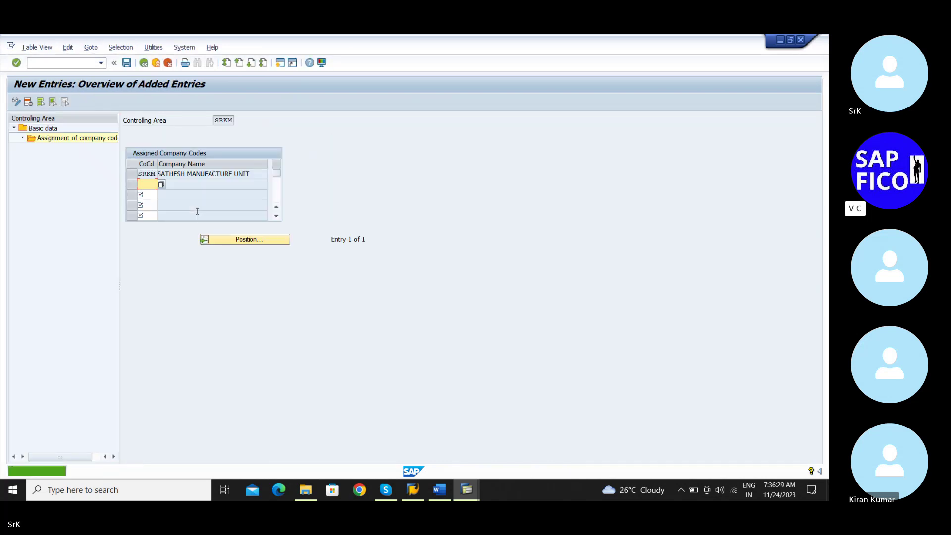
click(144, 64)
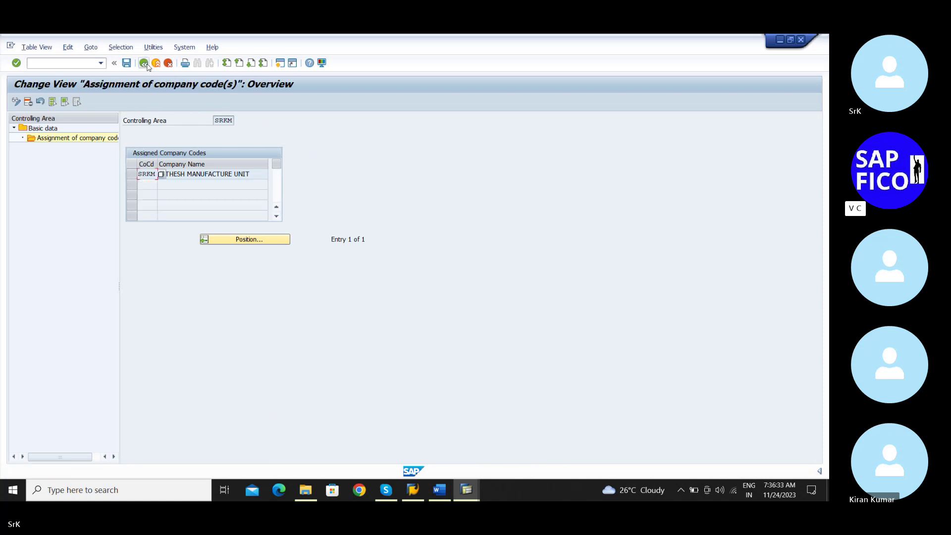
click(146, 64)
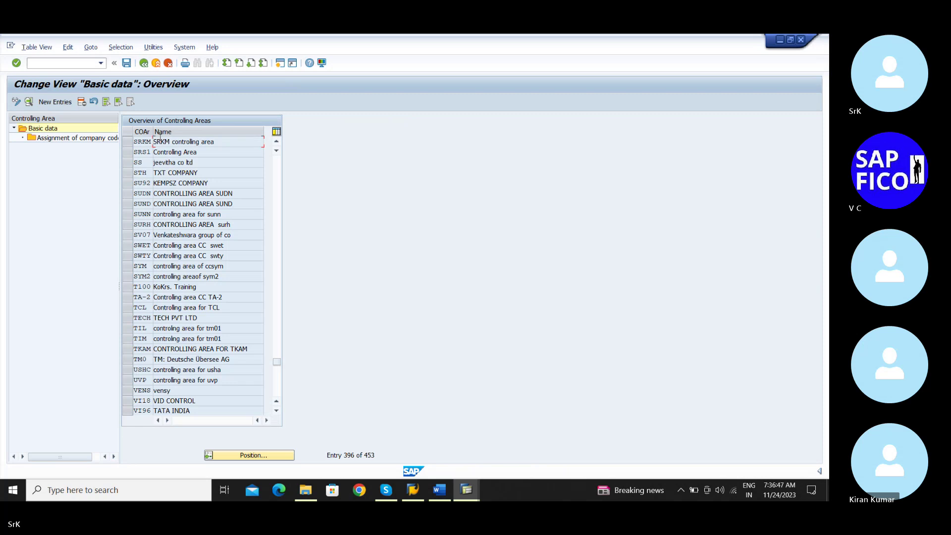
click(133, 142)
Return to the IMG and collapse the Enterprise Structure assignment branches
click(132, 142)
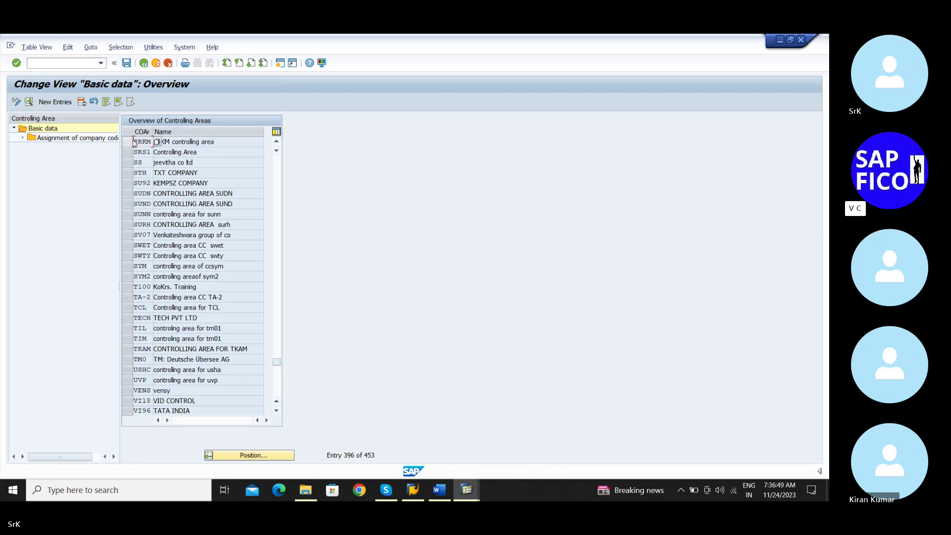
click(144, 63)
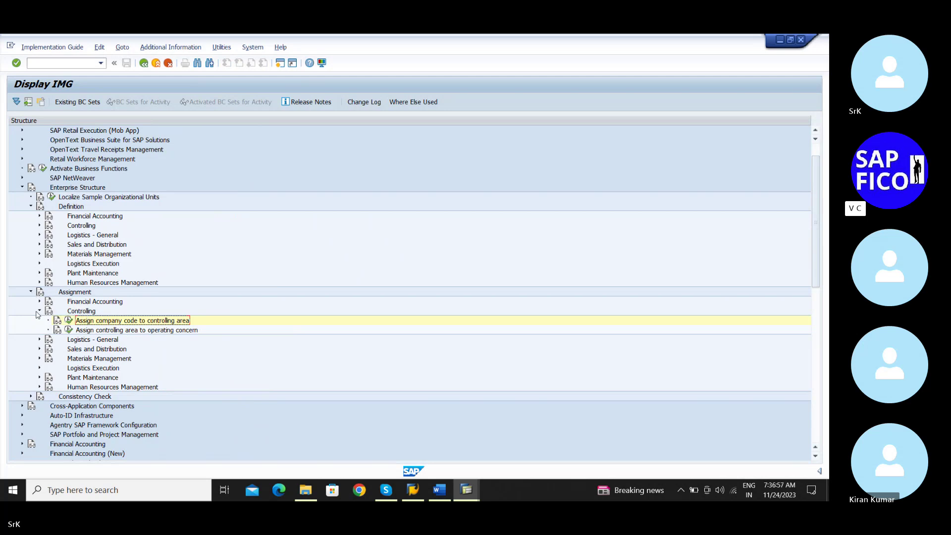
click(39, 310)
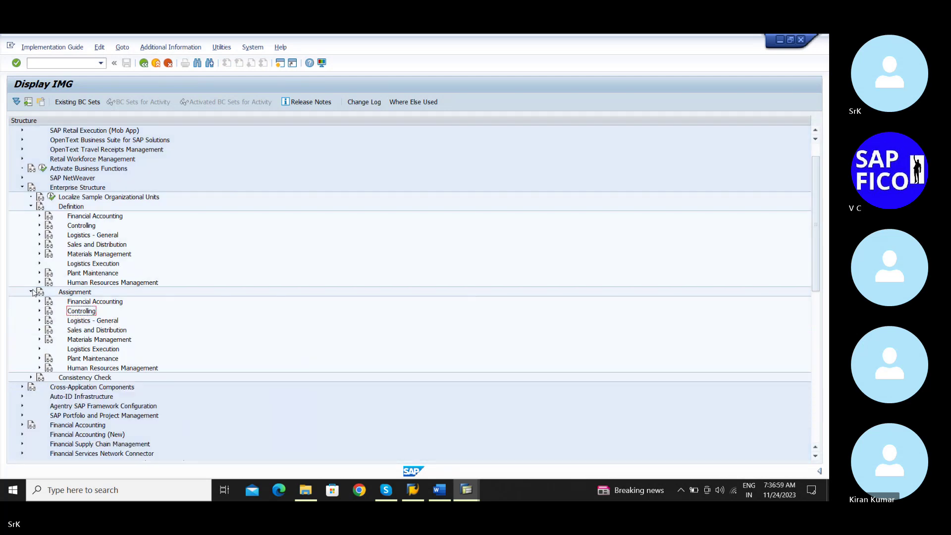
click(31, 292)
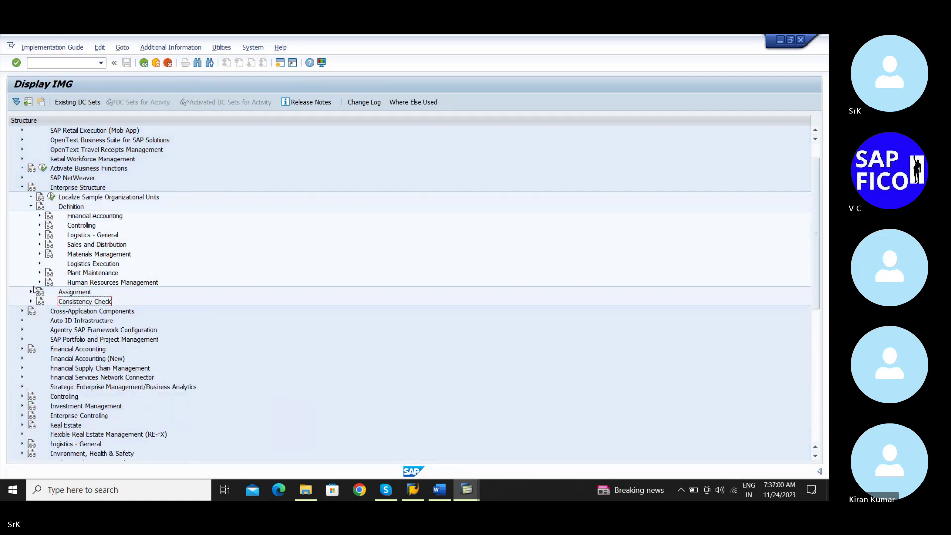
click(31, 206)
click(22, 188)
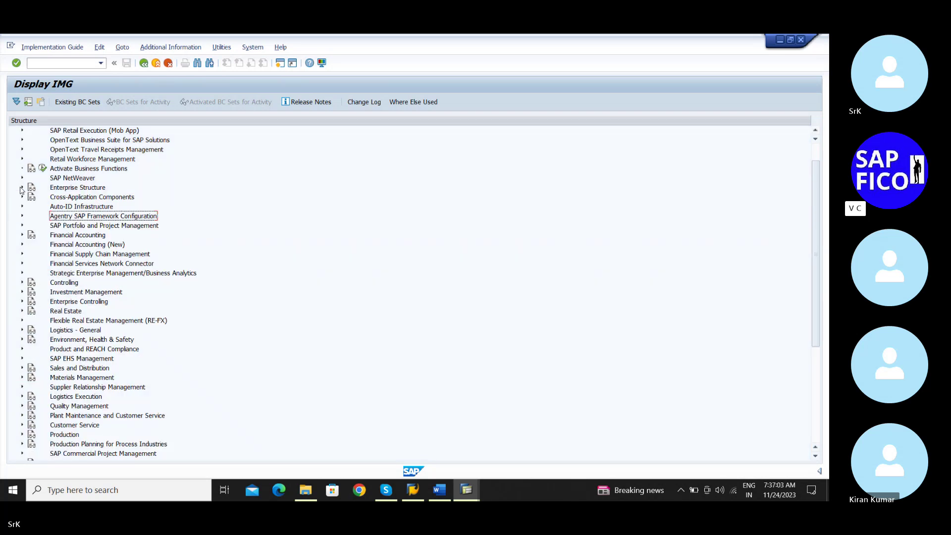
Show the activities for Maintain Controlling Area under Controlling > General Controlling > Organization
click(22, 283)
scroll(83, 268, down, 3)
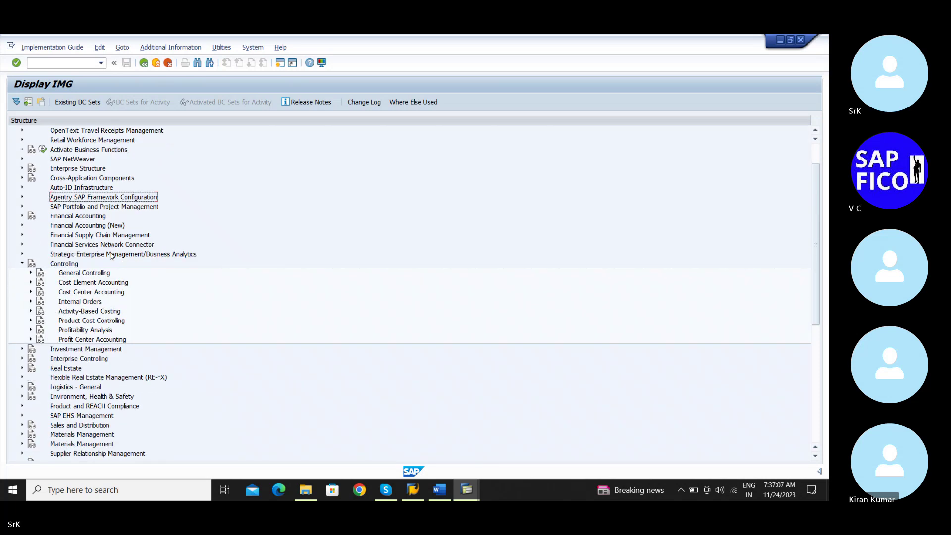
double_click(84, 265)
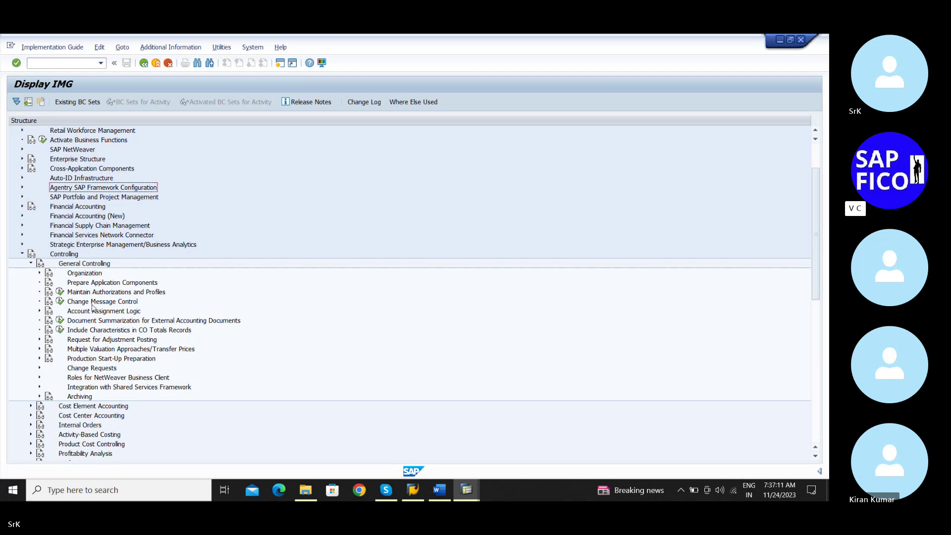
click(40, 273)
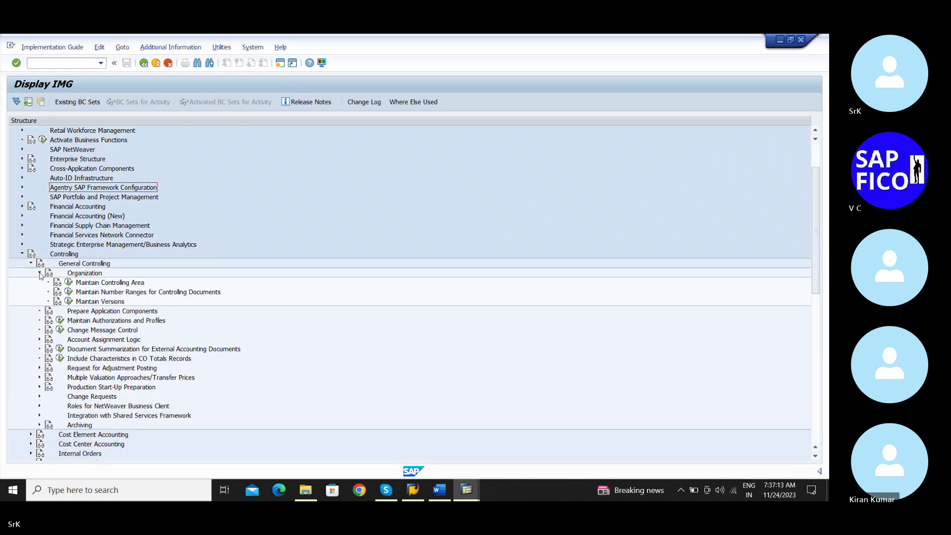
click(70, 285)
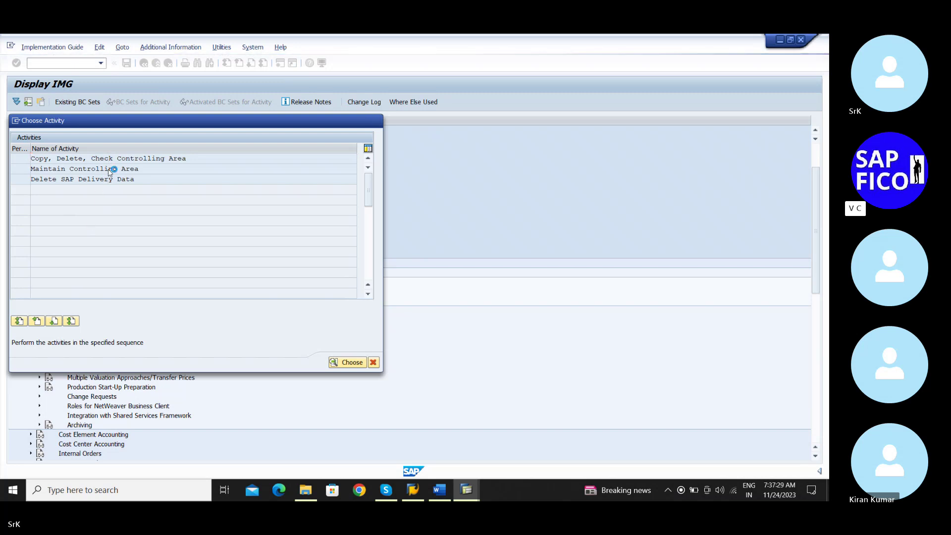
In Maintain Controlling Area, locate SRKM and add a new Activate components/control indicators entry
double_click(109, 169)
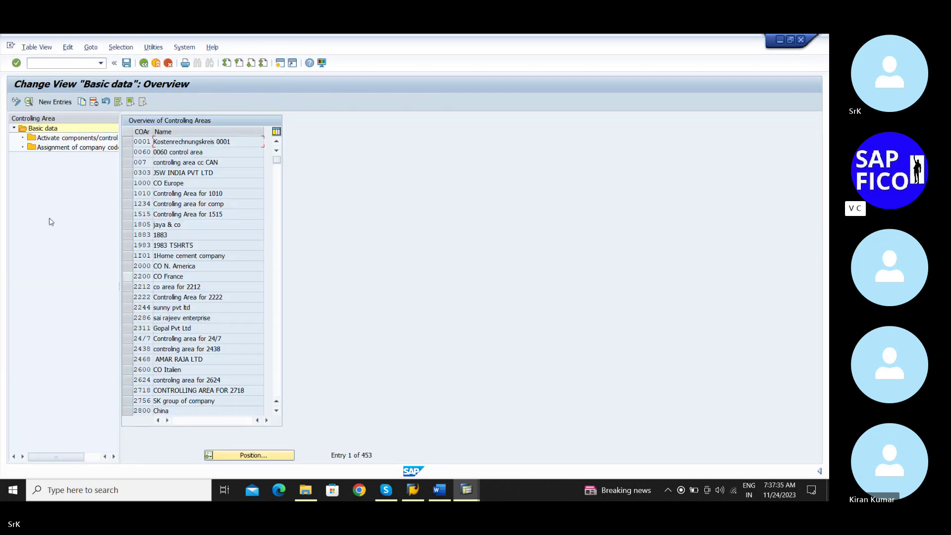
click(250, 454)
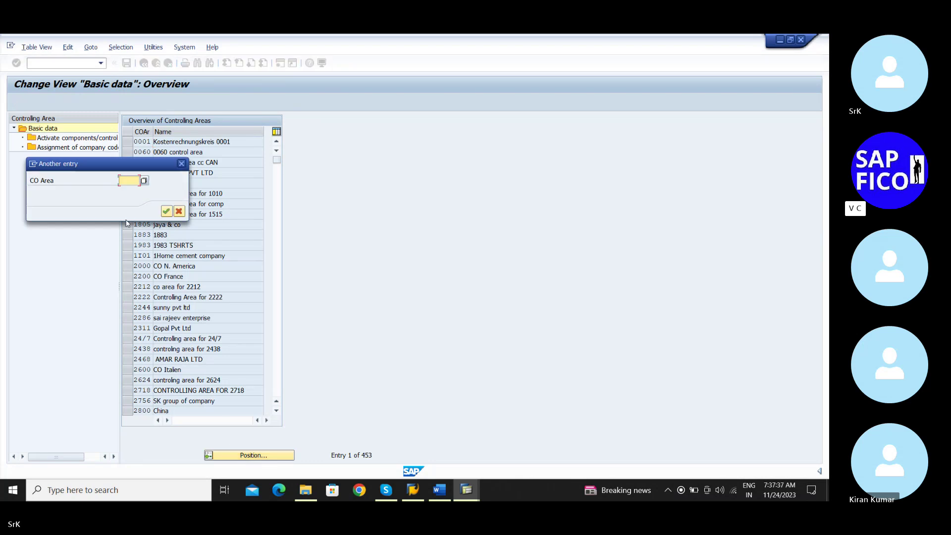
text(srk)
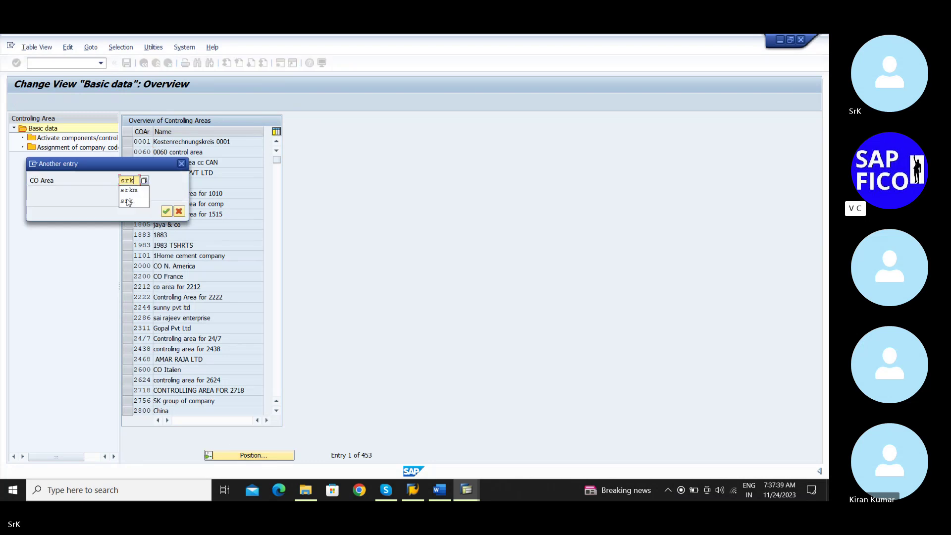
click(128, 201)
click(166, 211)
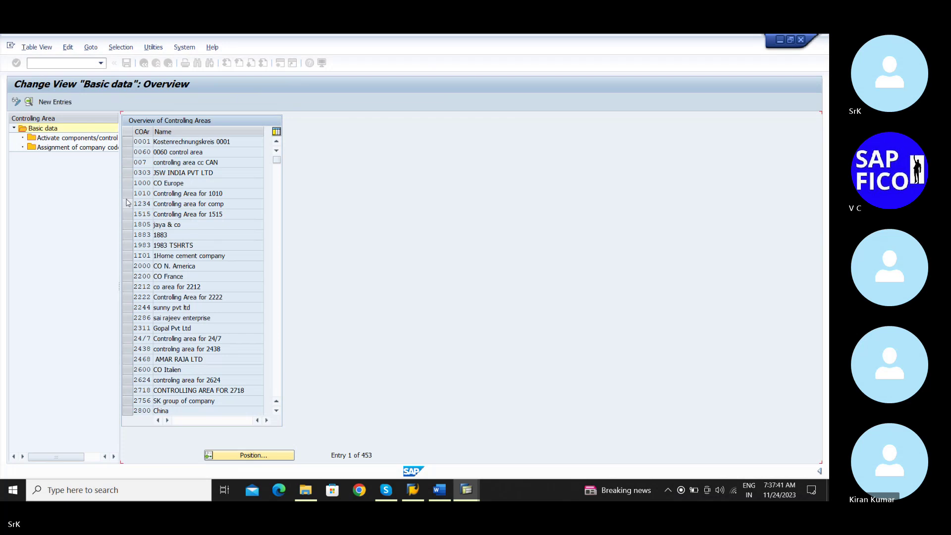
click(127, 142)
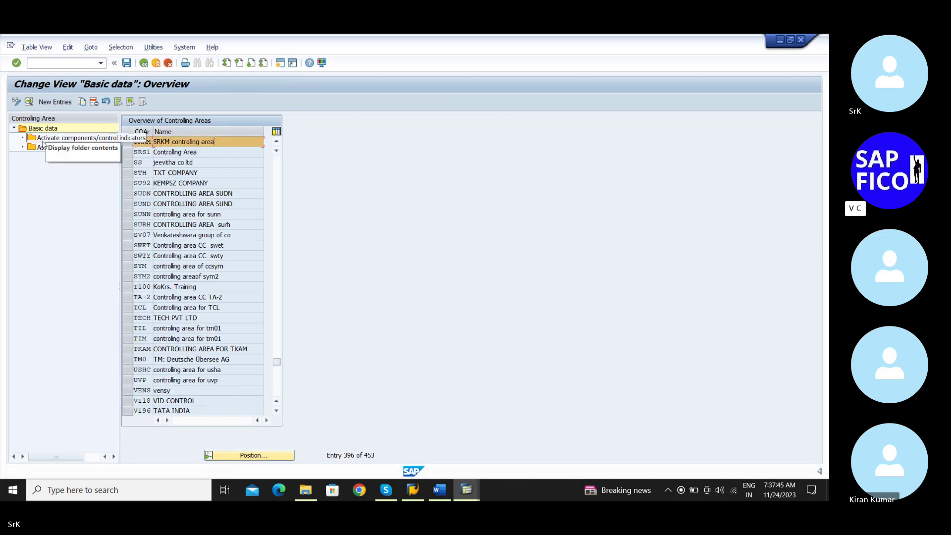
double_click(68, 140)
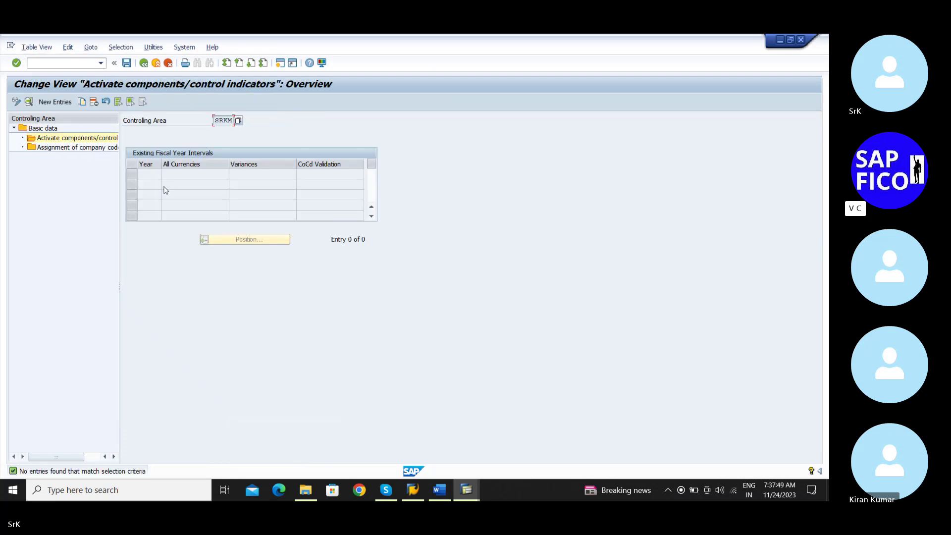
click(55, 102)
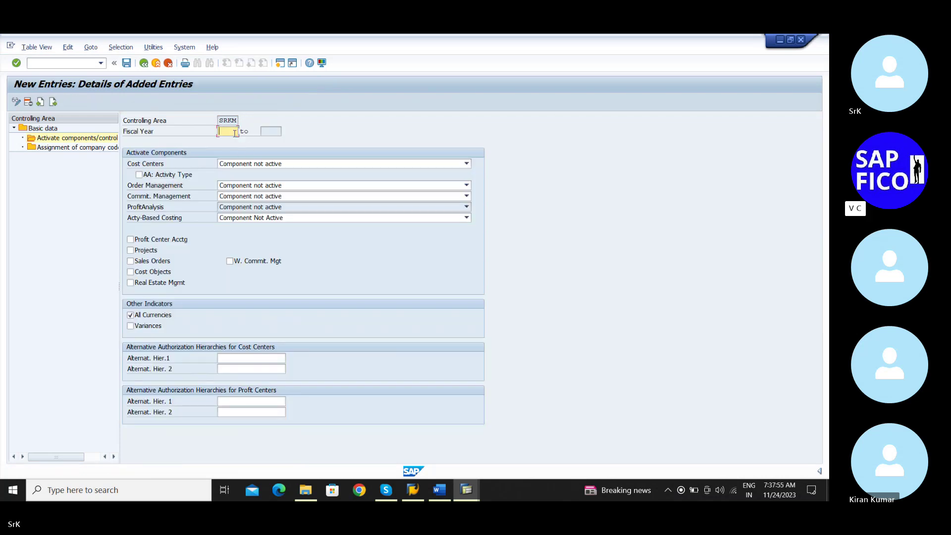
Enter fiscal year 2023 with Cost Centers not active, save through the transport prompts, and go back
text(2023)
click(290, 167)
click(289, 172)
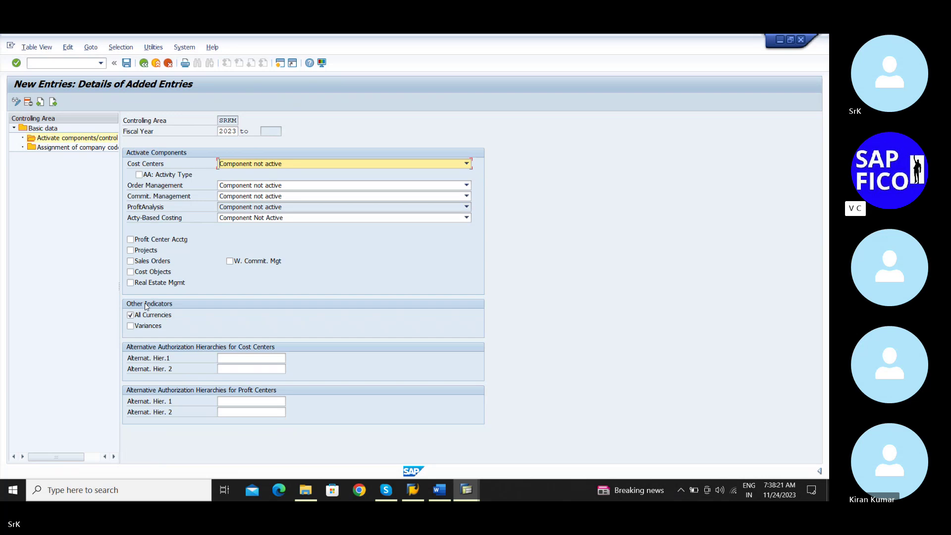
click(127, 63)
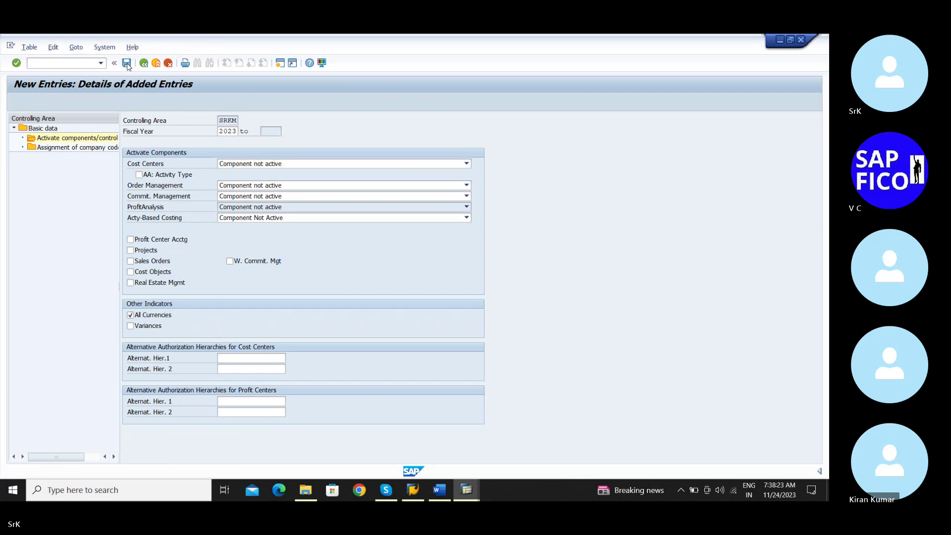
click(197, 211)
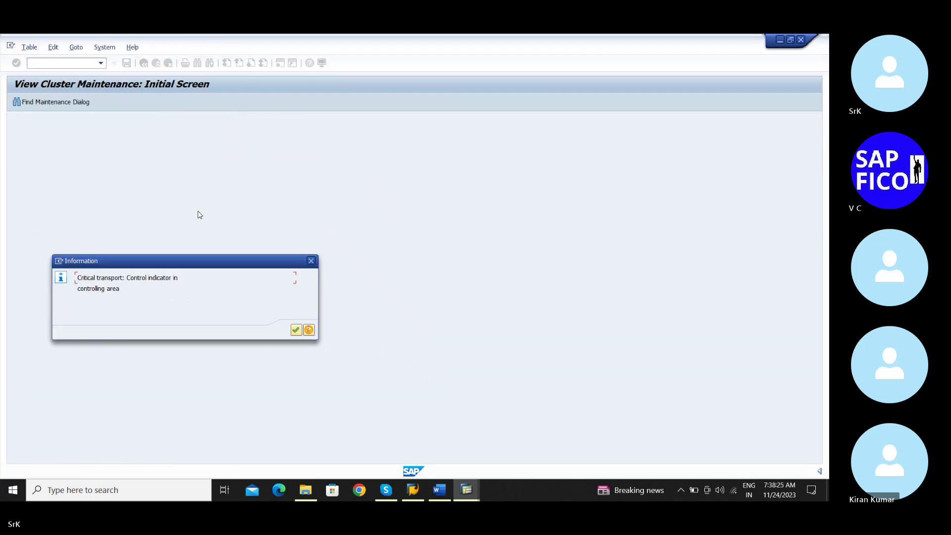
click(296, 331)
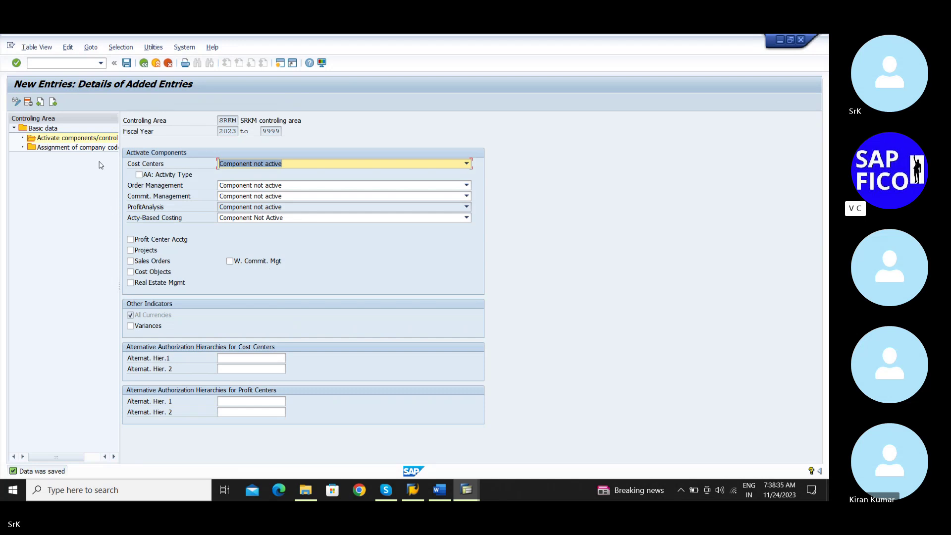
click(145, 63)
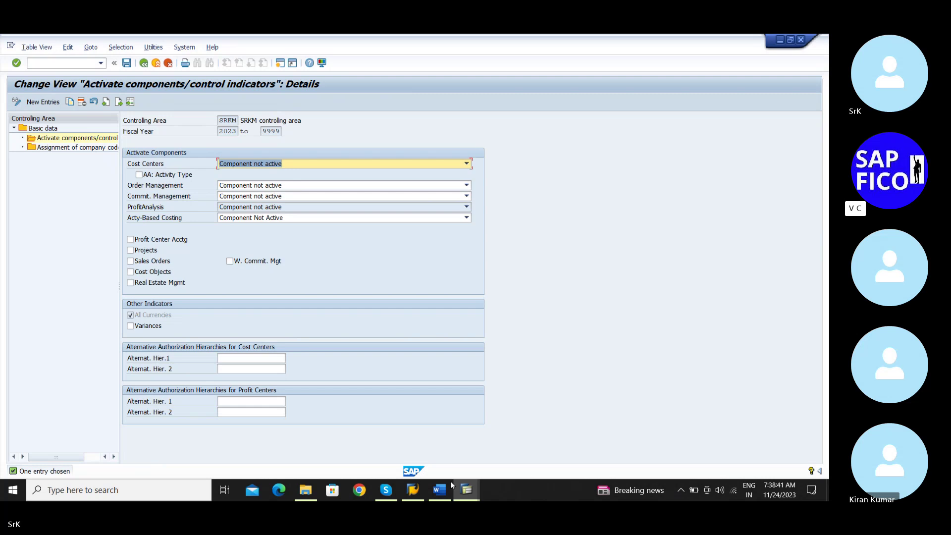
Start transaction AS01 and proceed to the new asset's master data
mouse_move(468, 488)
click(425, 454)
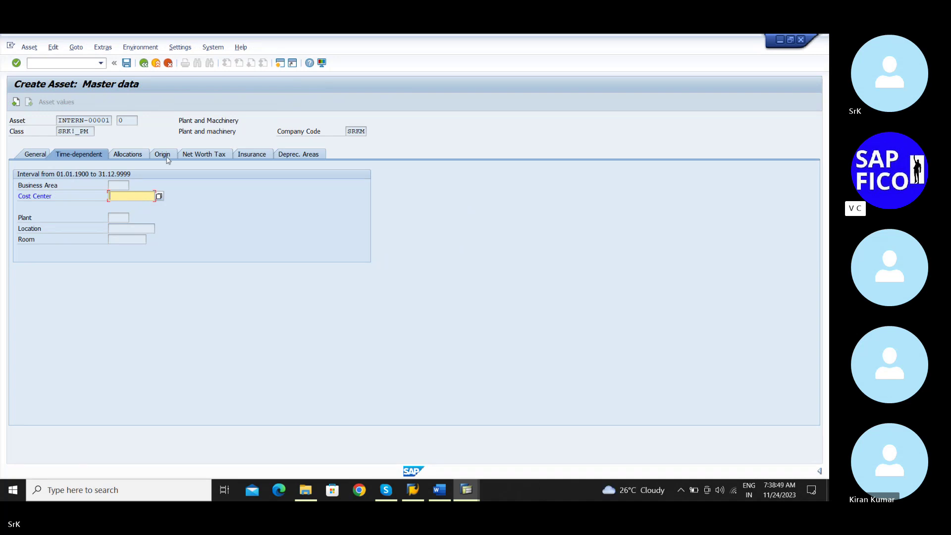
click(63, 63)
text(/)
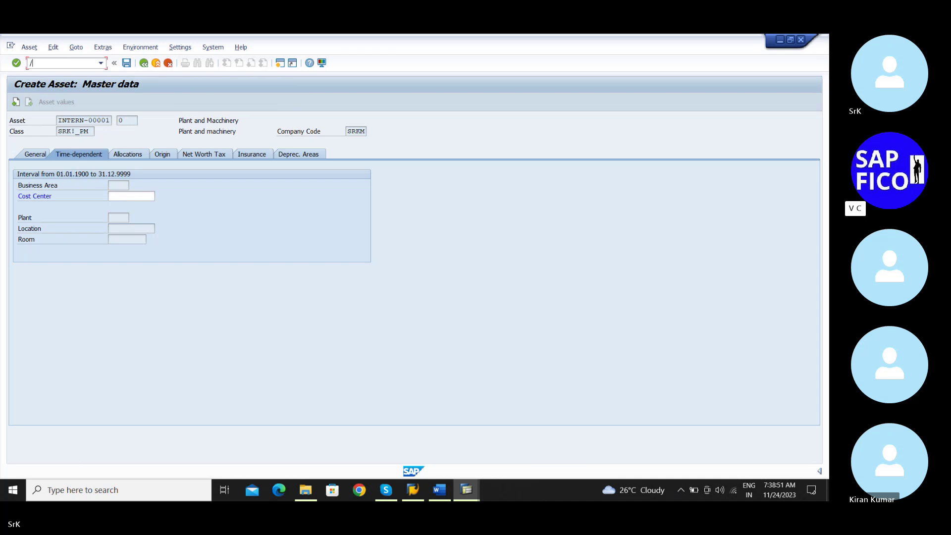
text(nas01)
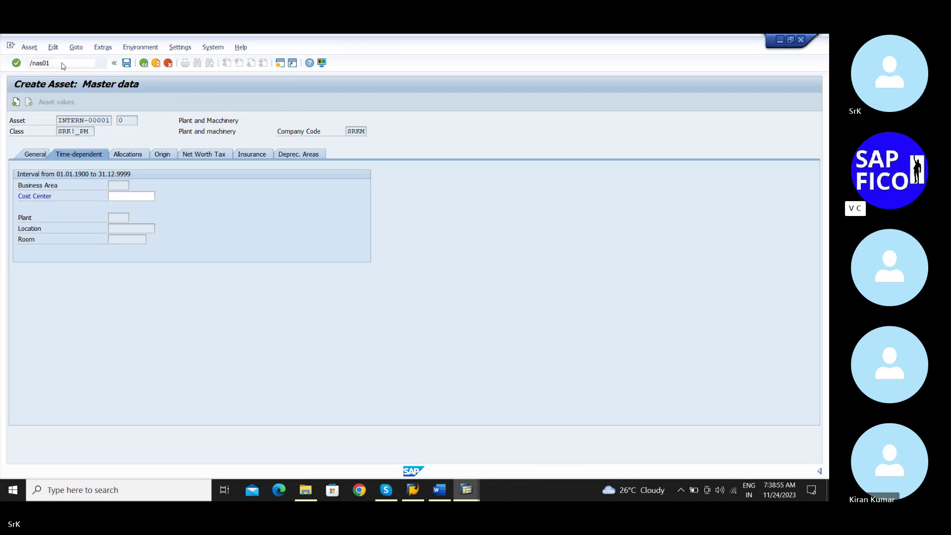
key(Return)
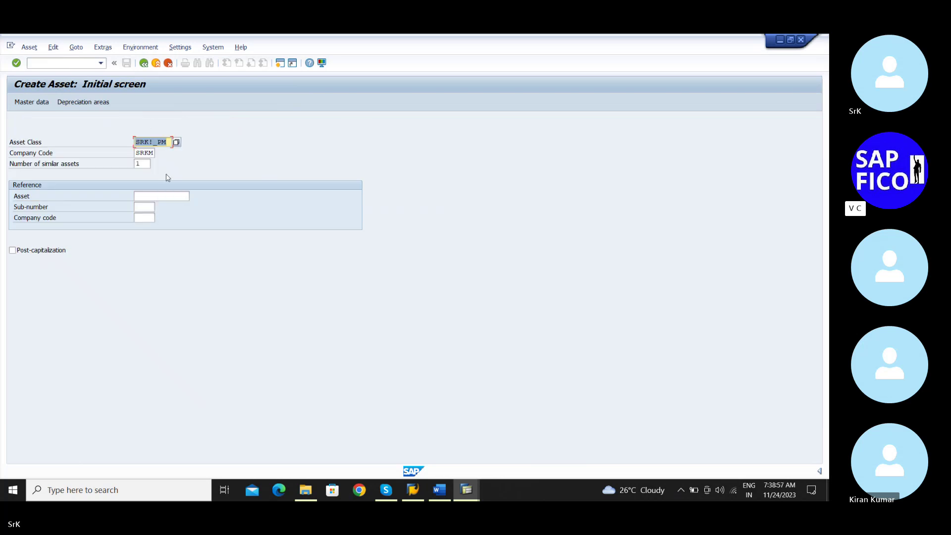
key(Return)
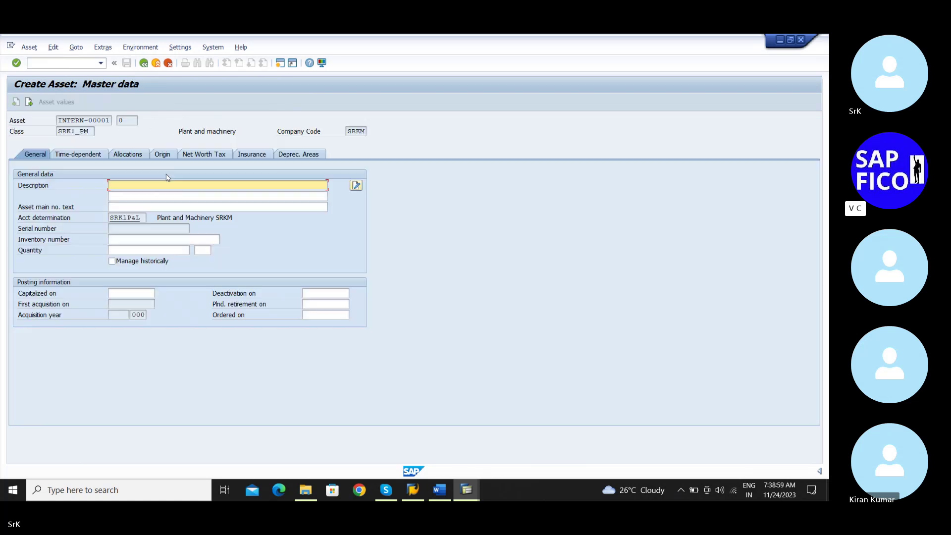
Set description Plant and Macchinery, capitalization date 01.11.2023, and enter the cost center
text(P)
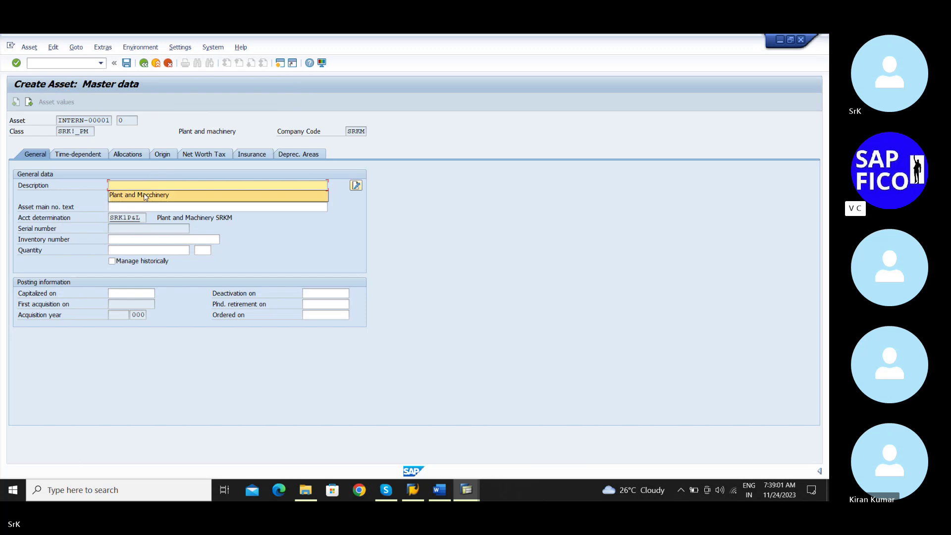
click(149, 197)
click(132, 293)
text(0)
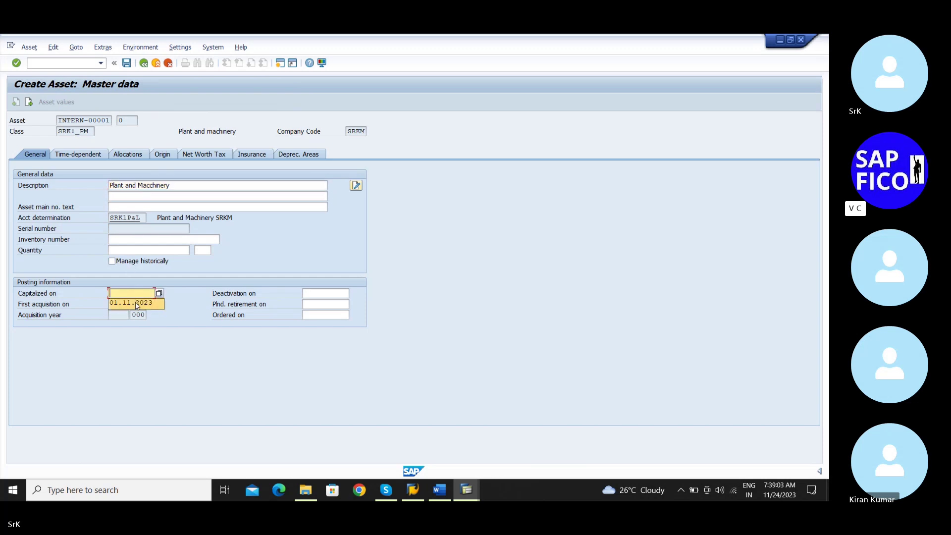
click(132, 303)
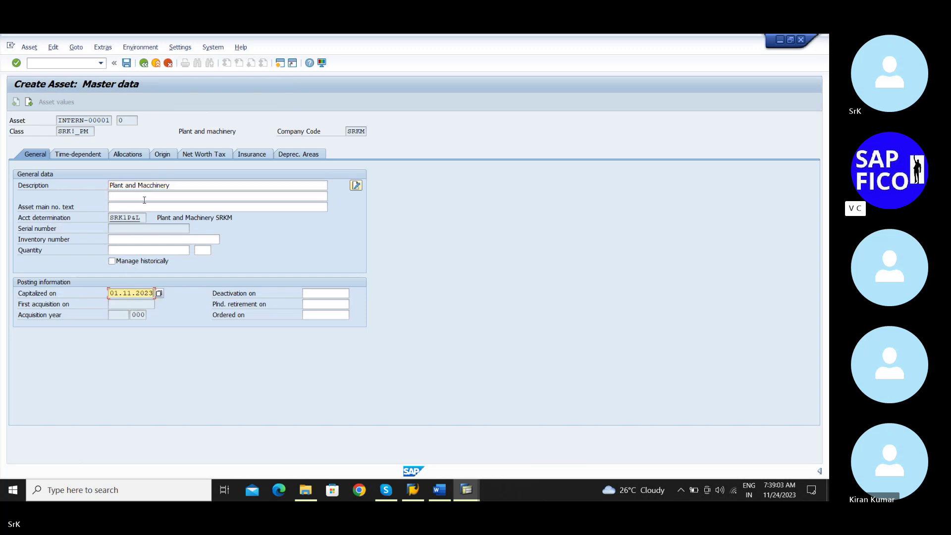
click(92, 155)
click(135, 196)
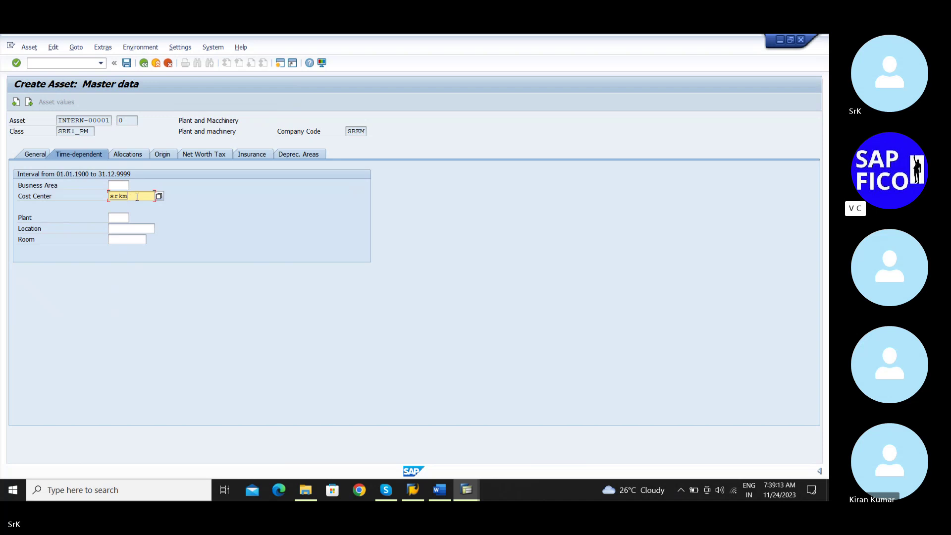
text(srk)
Set depreciation key SRK1, useful life 3, depreciation start 01.11.2023, then save the asset
click(299, 155)
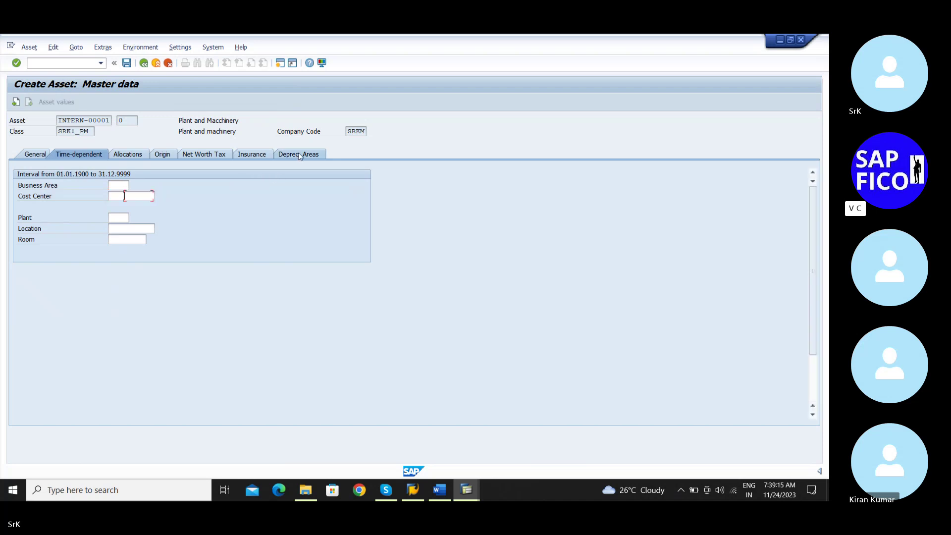
text(s)
click(143, 210)
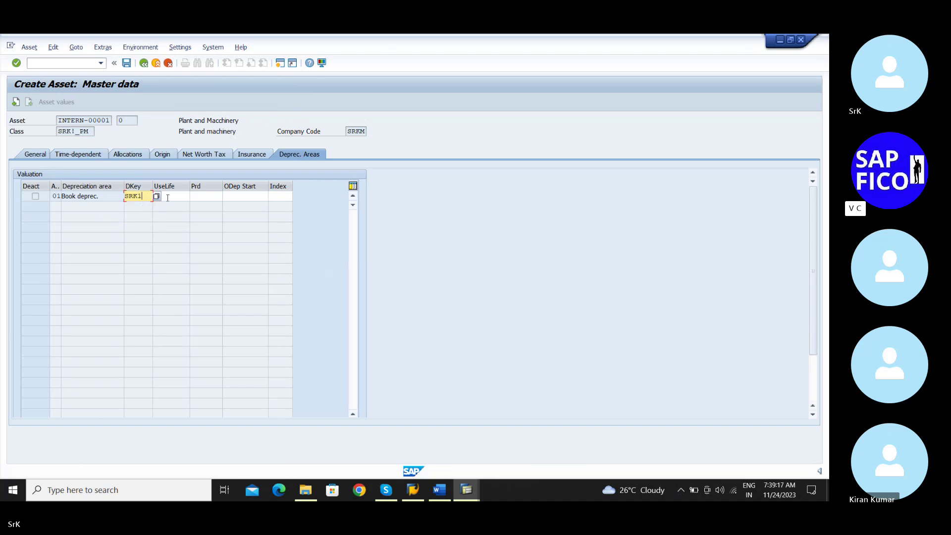
click(171, 198)
text(3)
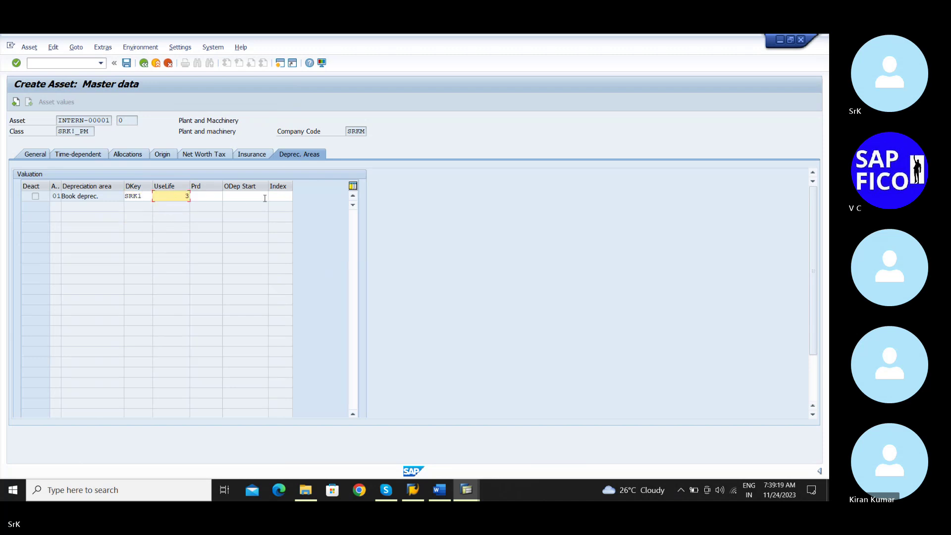
click(265, 199)
click(248, 212)
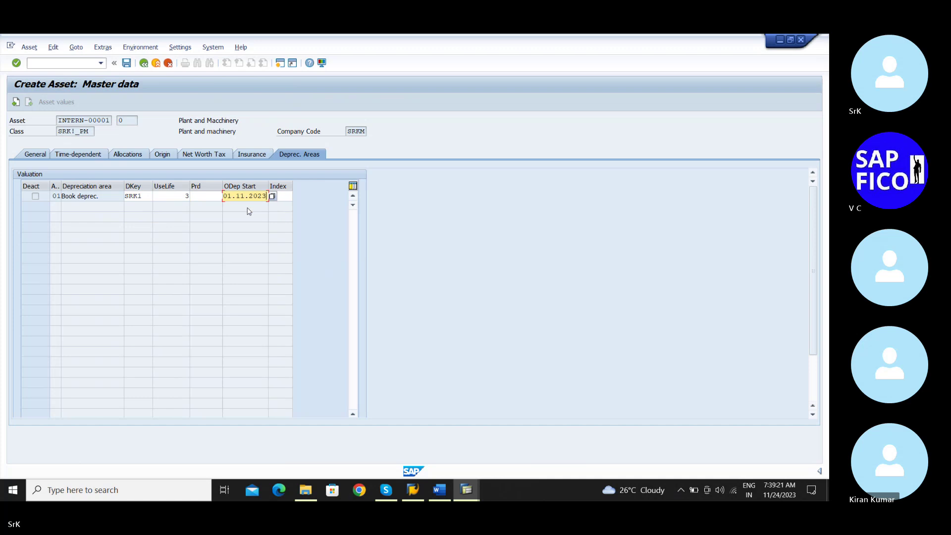
key(Return)
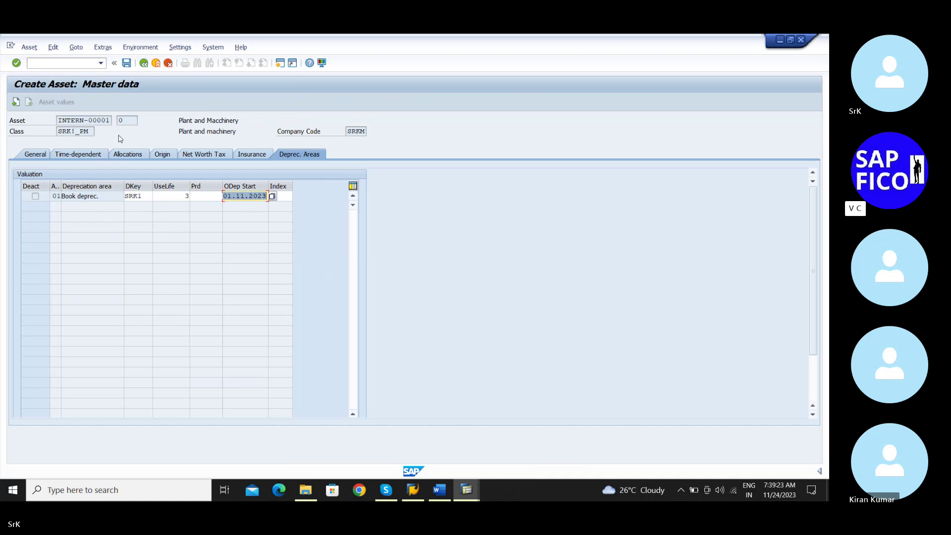
click(127, 63)
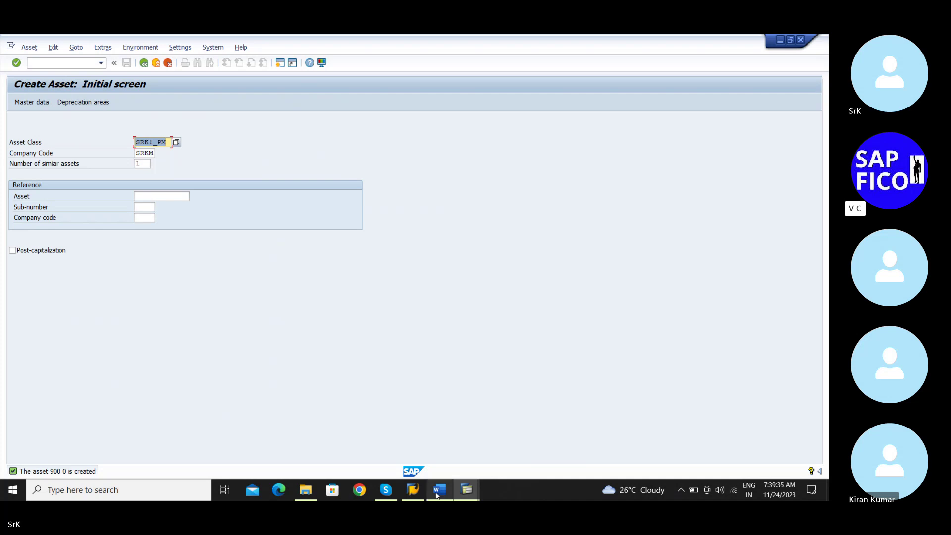
mouse_move(436, 491)
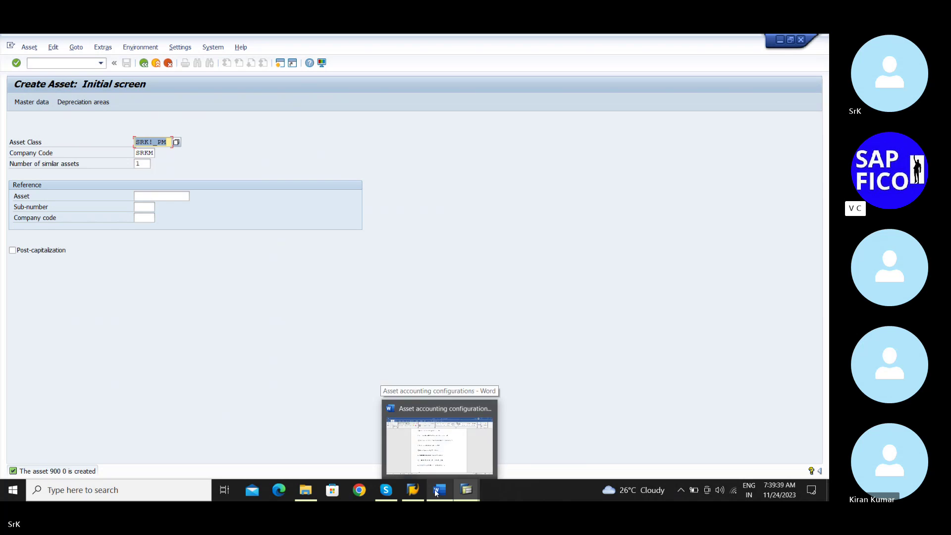
Write asset number 900 0 after the main asset entry on line 17 of the Word notes
click(435, 489)
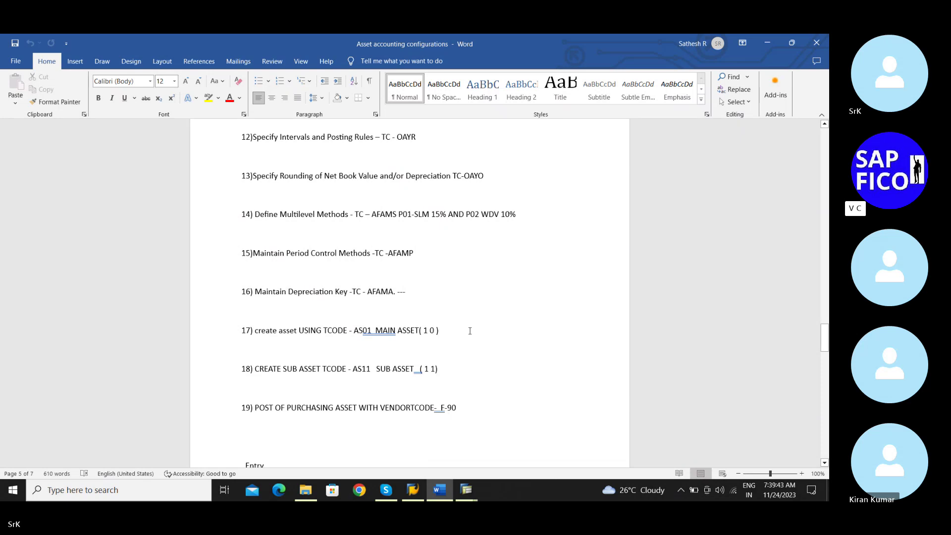
click(446, 331)
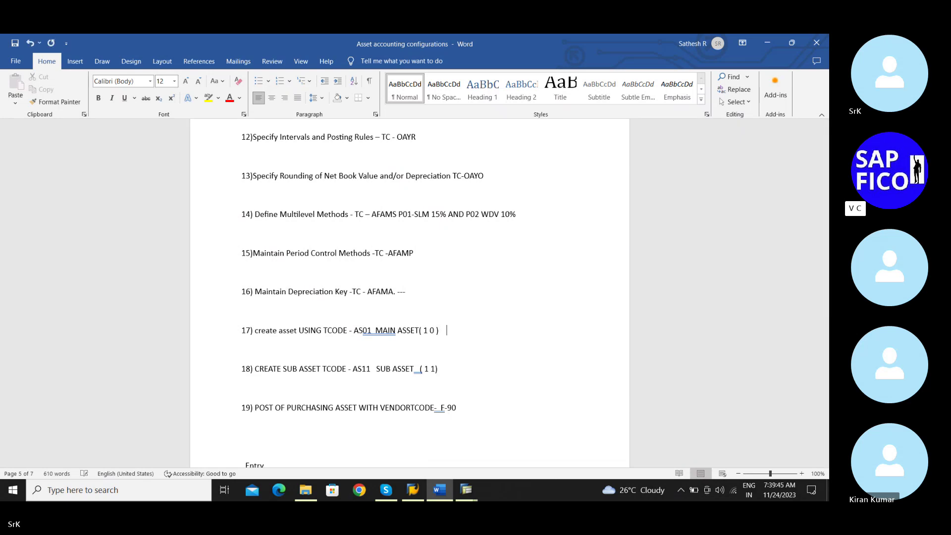
text(900 00)
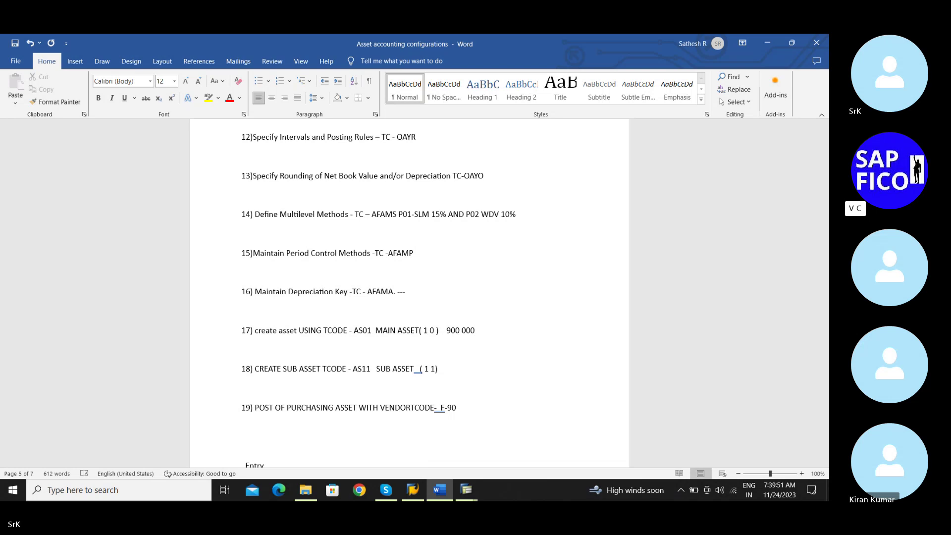
key(BackSpace)
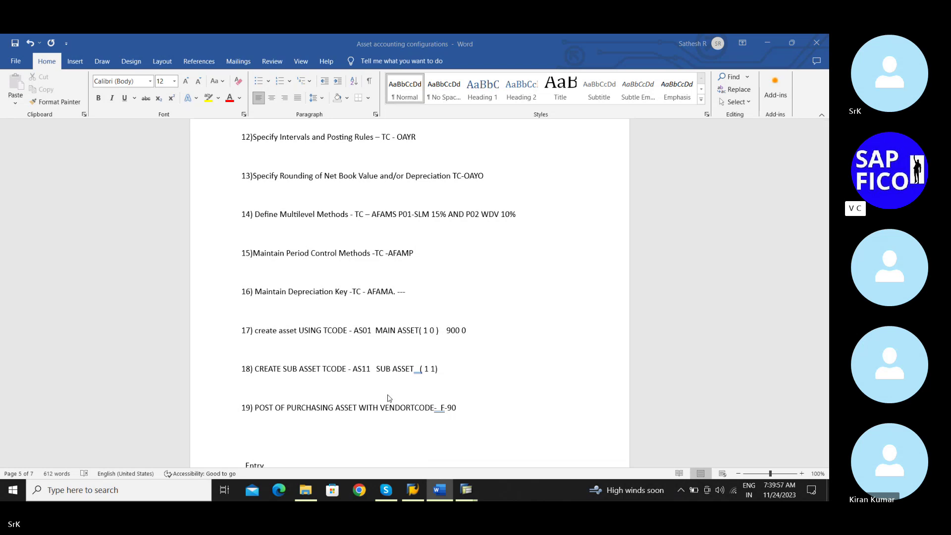
click(467, 488)
drag(470, 484, 441, 489)
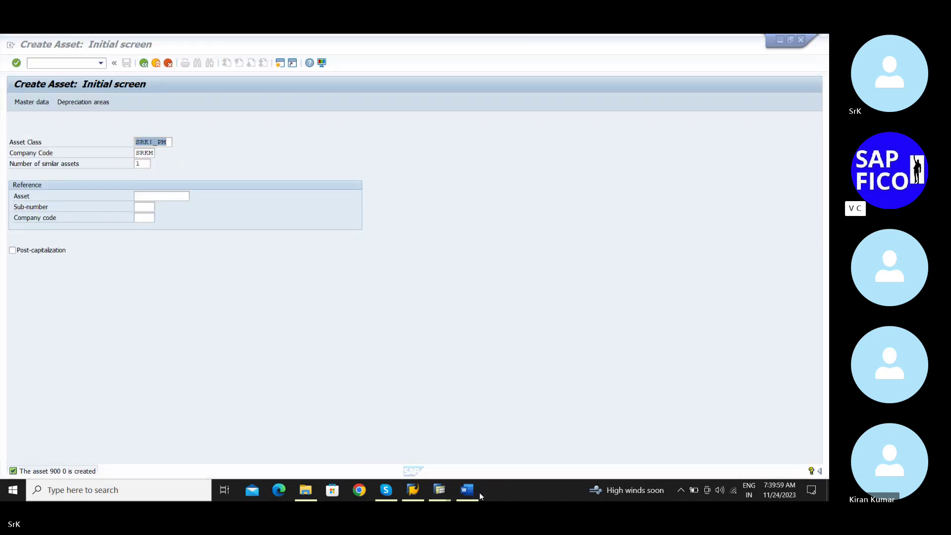
mouse_move(440, 489)
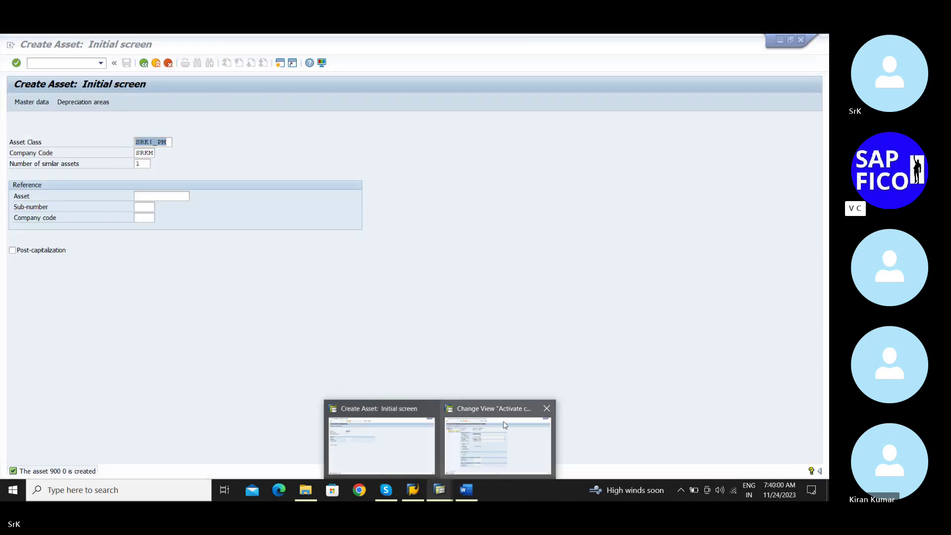
click(418, 431)
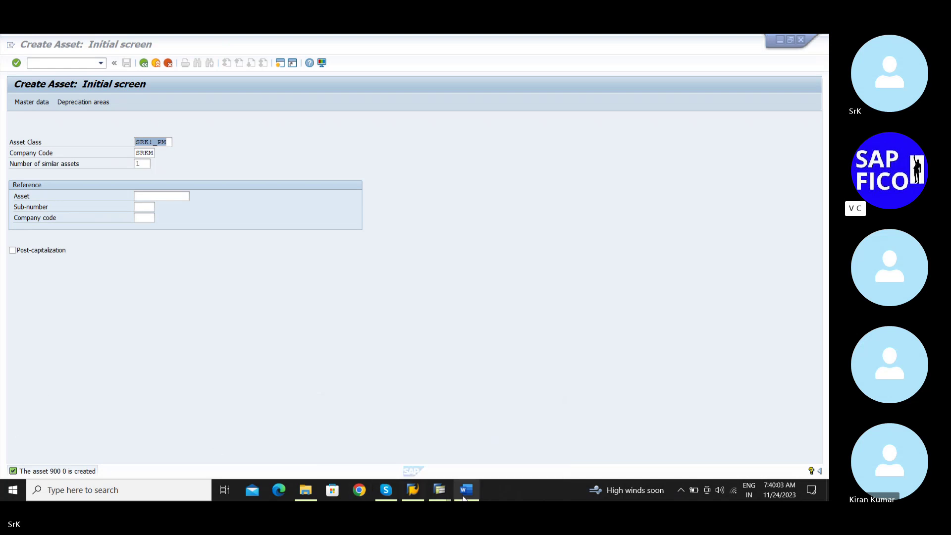
mouse_move(439, 486)
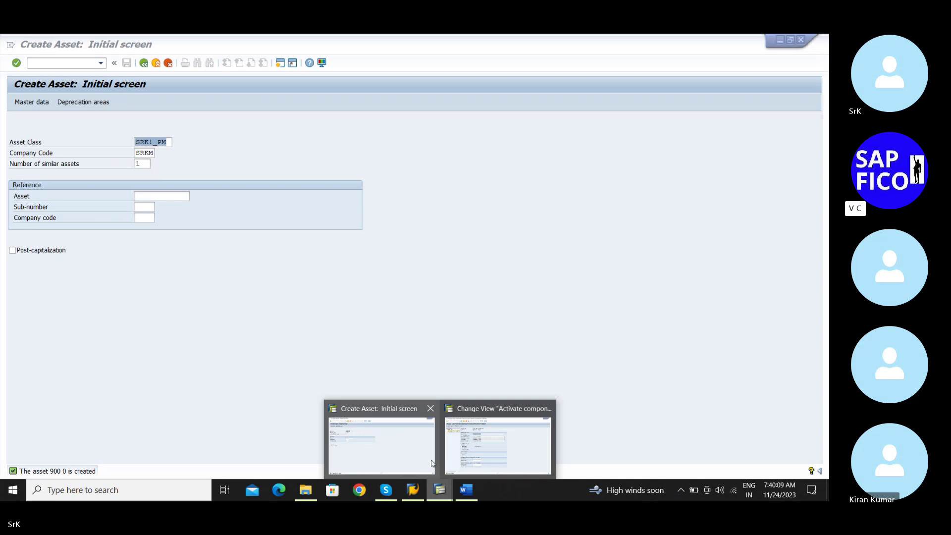
click(212, 339)
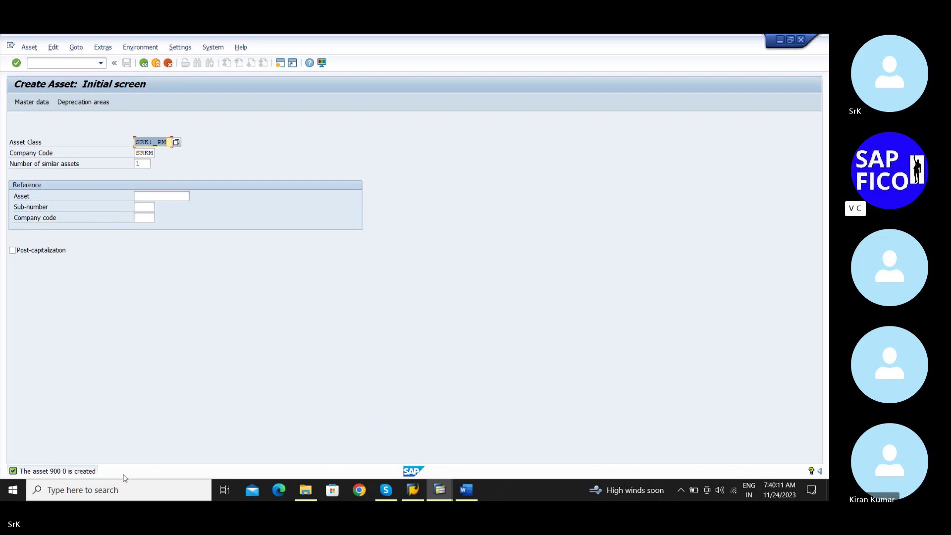
double_click(83, 471)
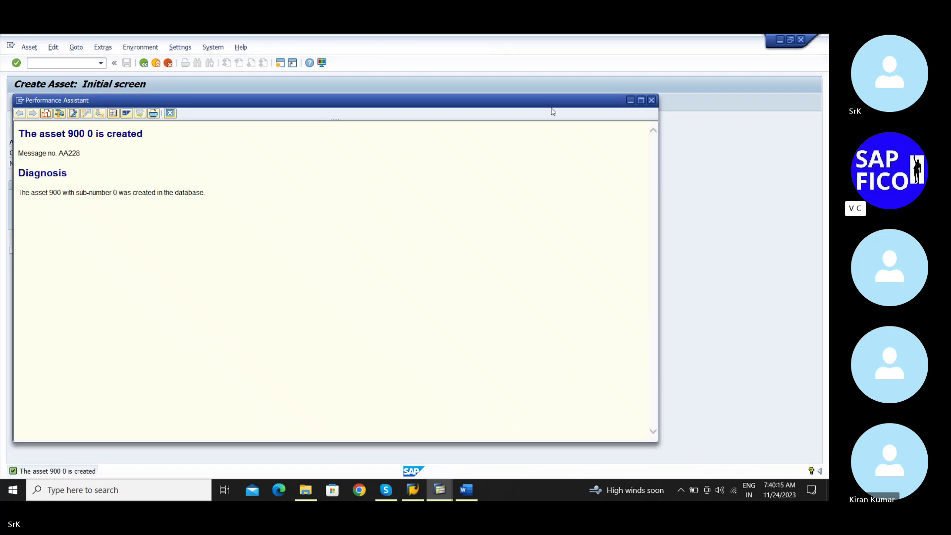
click(652, 100)
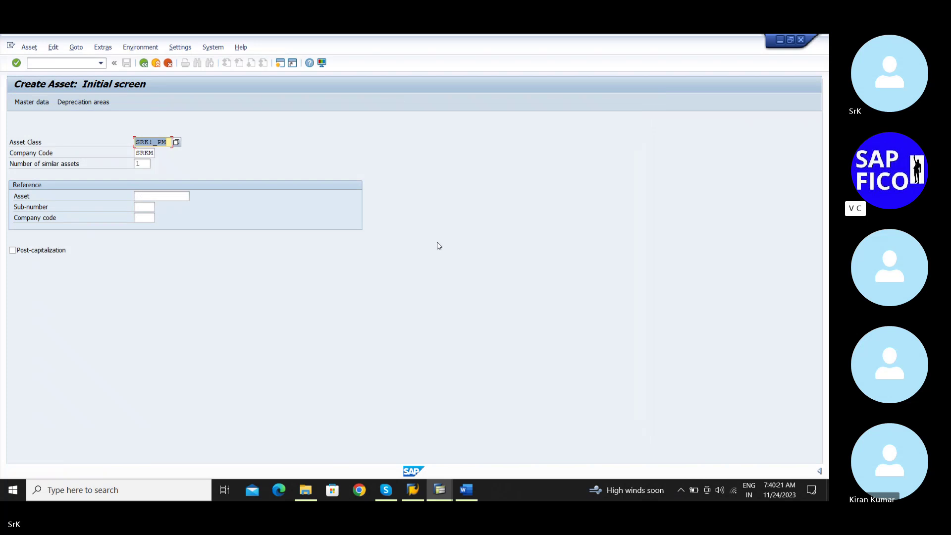
Scroll the Word notes to step 19's F-90 entry and review the recorded asset number 900 0
click(470, 496)
scroll(413, 355, down, 5)
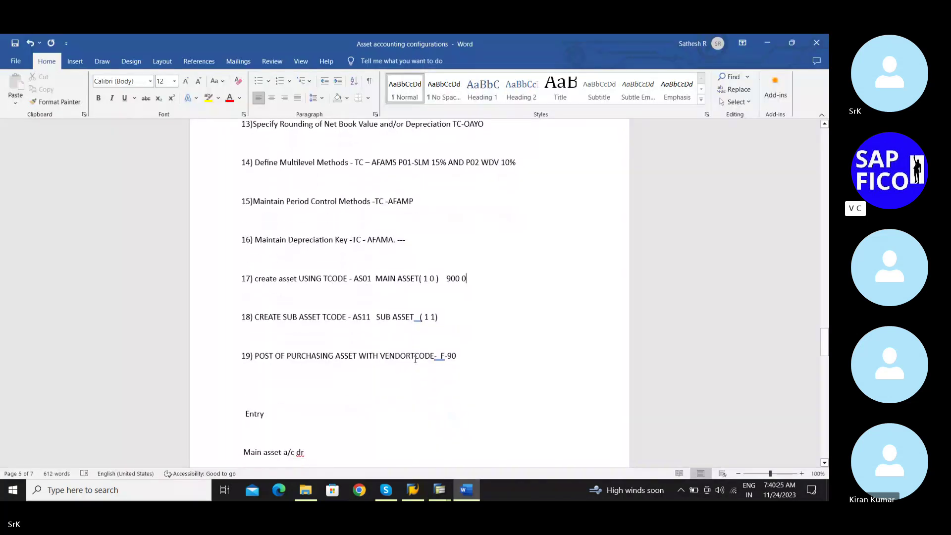
scroll(415, 359, down, 1)
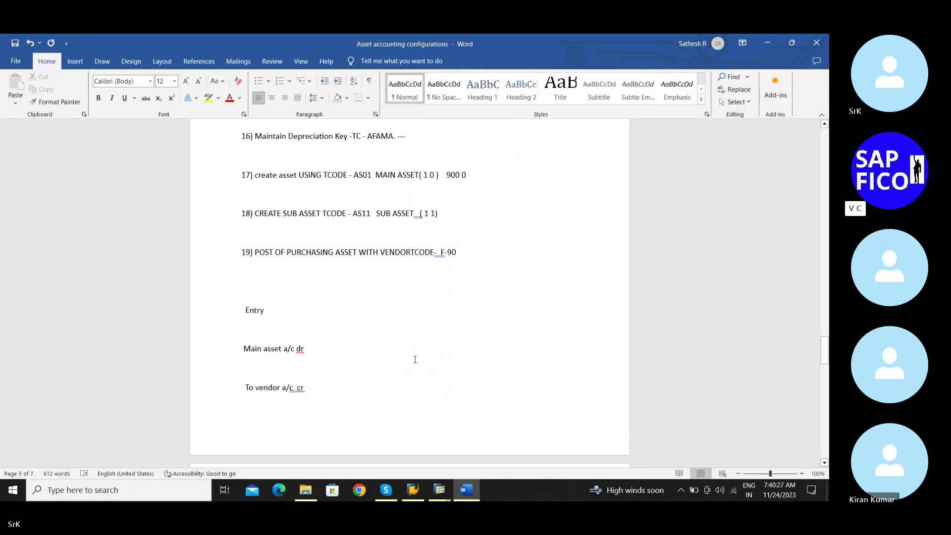
scroll(415, 359, down, 1)
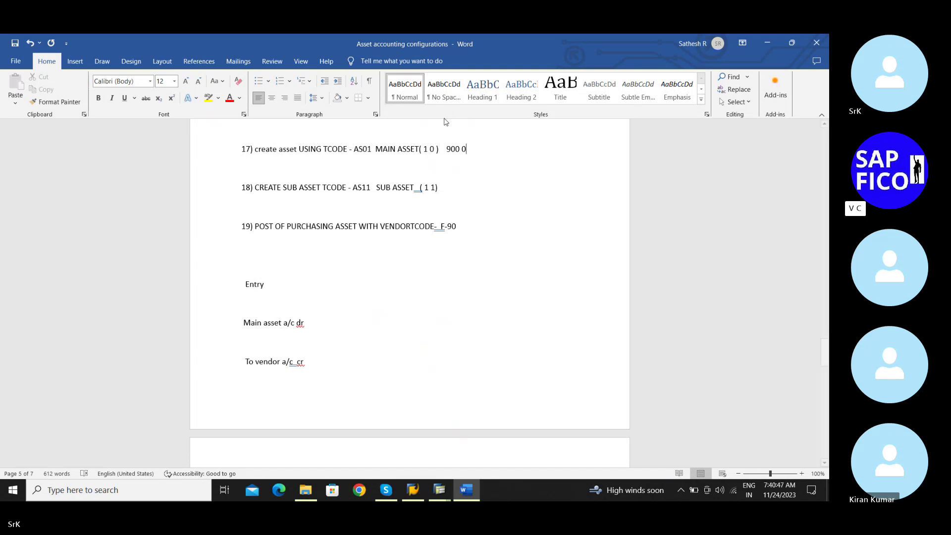
drag(447, 148, 467, 150)
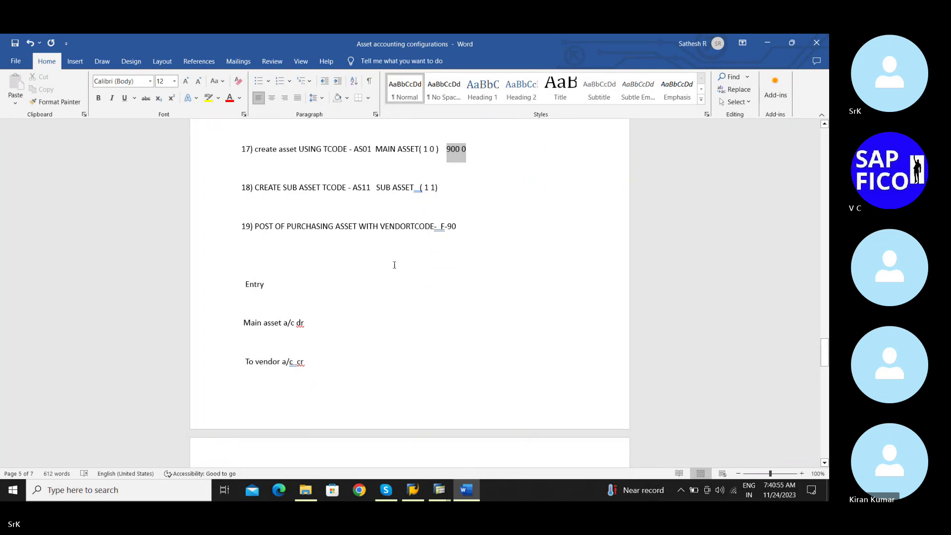
click(470, 177)
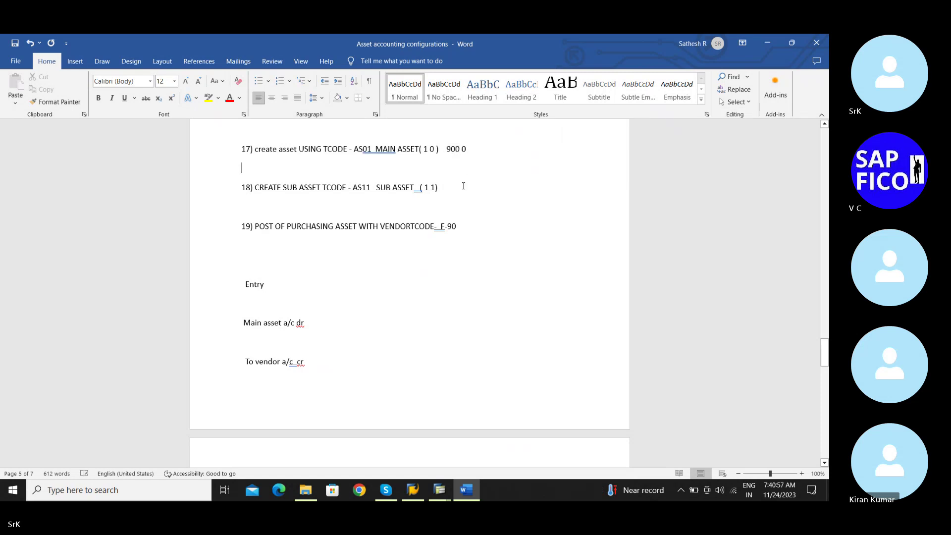
click(463, 186)
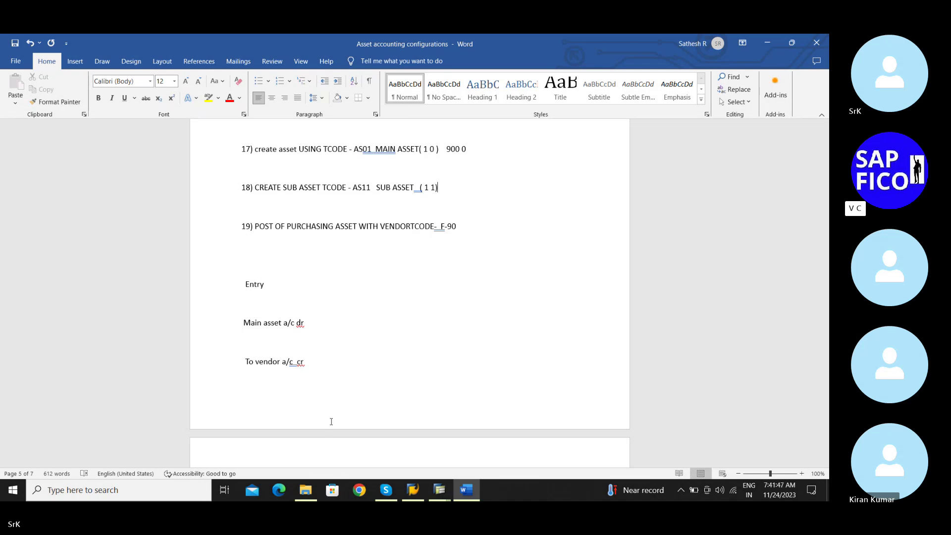
Run /nas11 and continue to the master data for sub-number 1 of asset 900
mouse_move(439, 489)
click(434, 470)
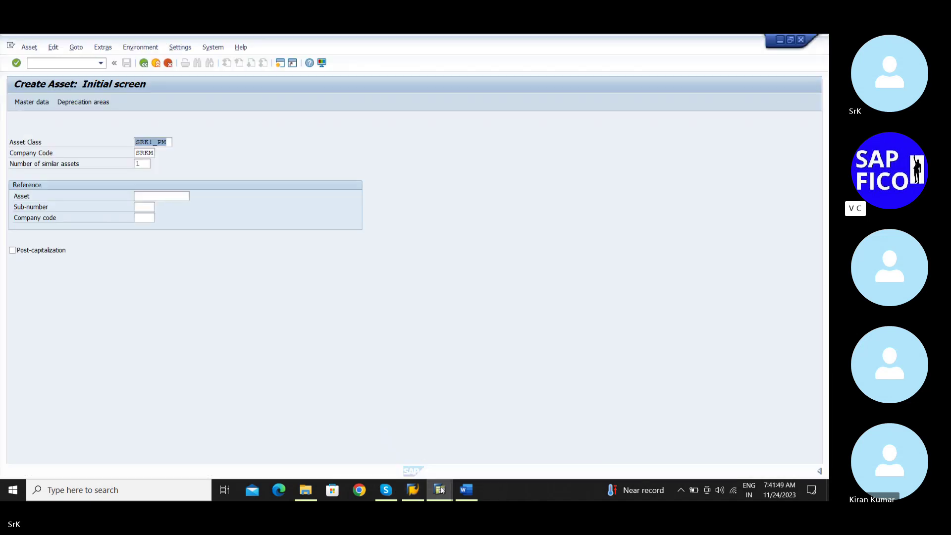
click(85, 63)
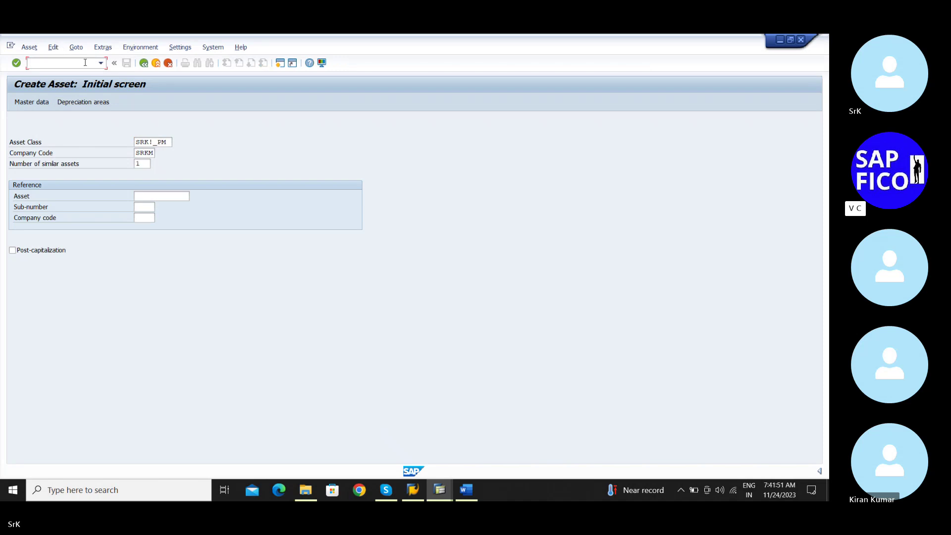
text(/nas11)
key(Return)
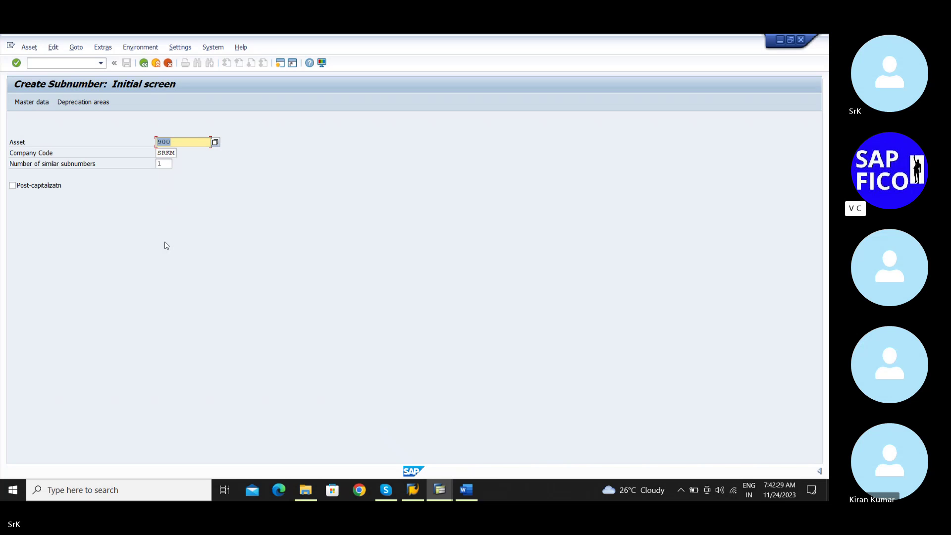
key(Return)
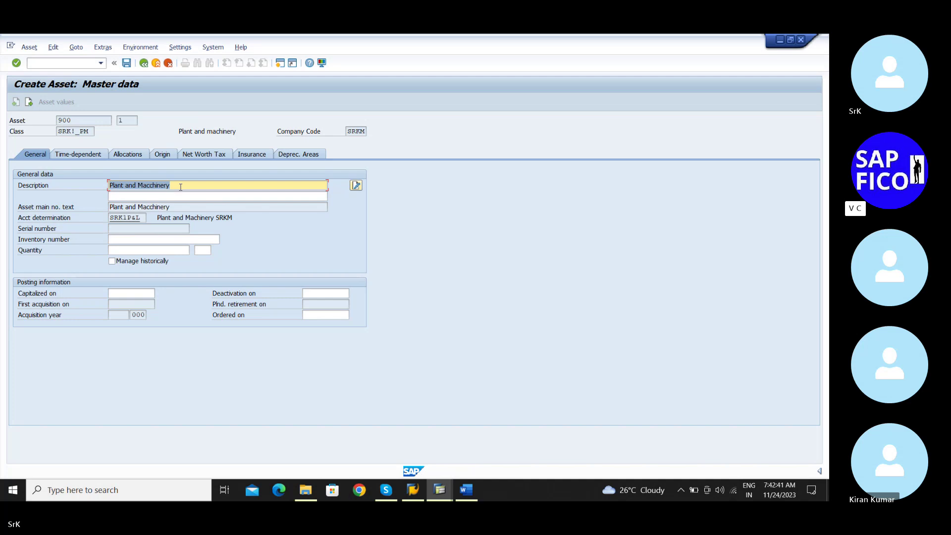
Reuse 'Plant and Macchinery' from history, append 'spare part 1', and pick capitalization date 01.11.2023
key(BackSpace)
key(Down)
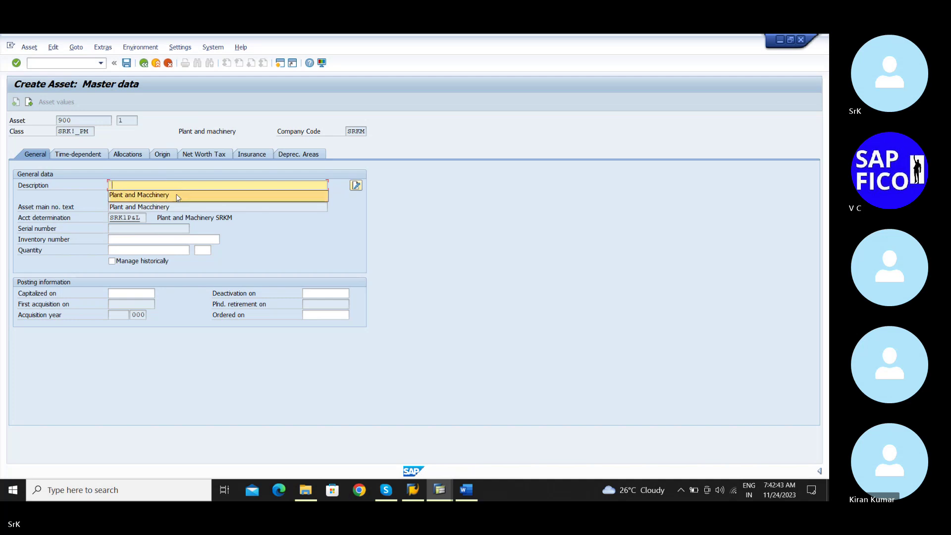
key(Return)
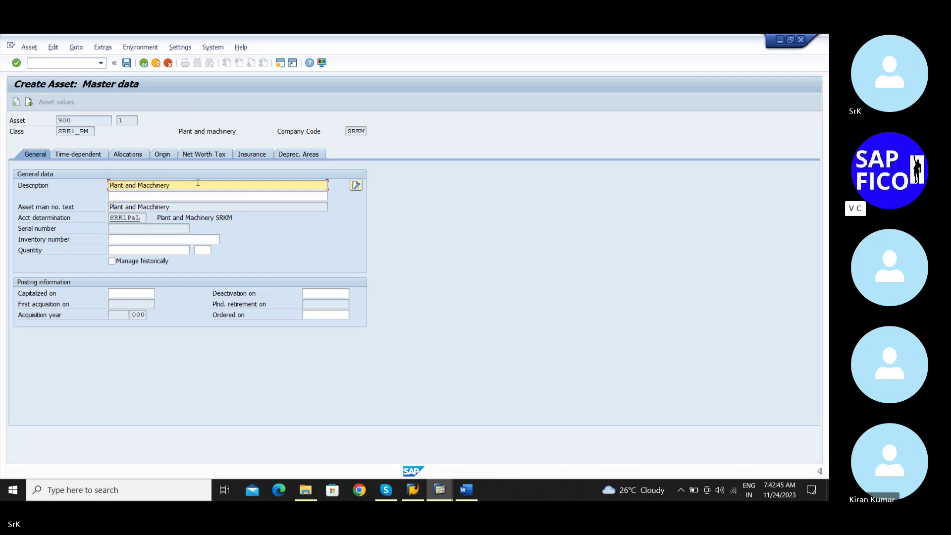
text(as)
key(BackSpace)
key(BackSpace)
text(spare part)
click(130, 295)
click(130, 294)
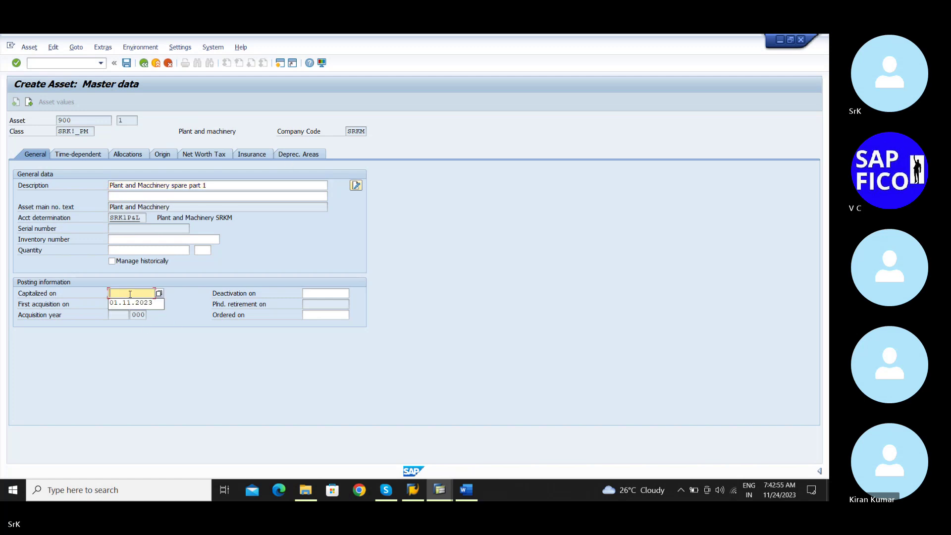
click(130, 303)
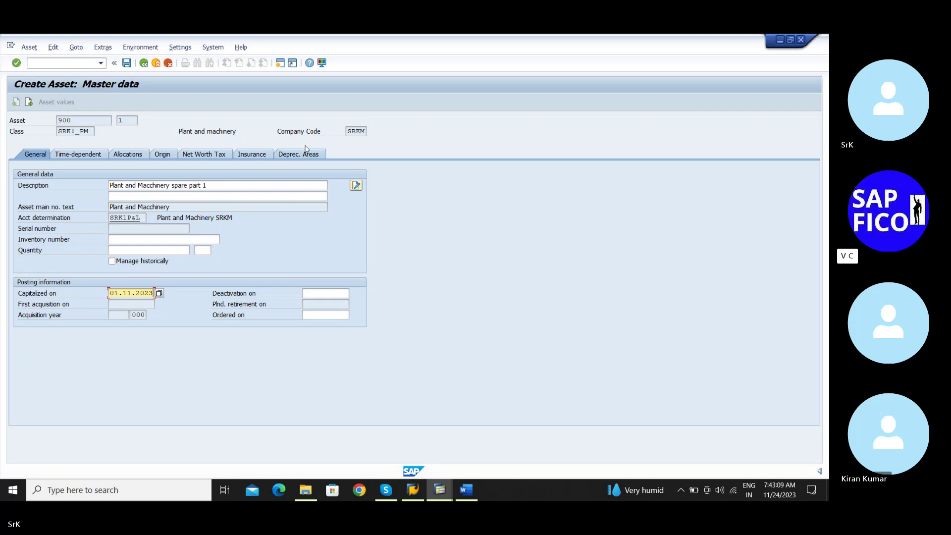
Review depreciation key SRK1 with 3-year useful life and save, creating sub-asset 900 1
click(307, 158)
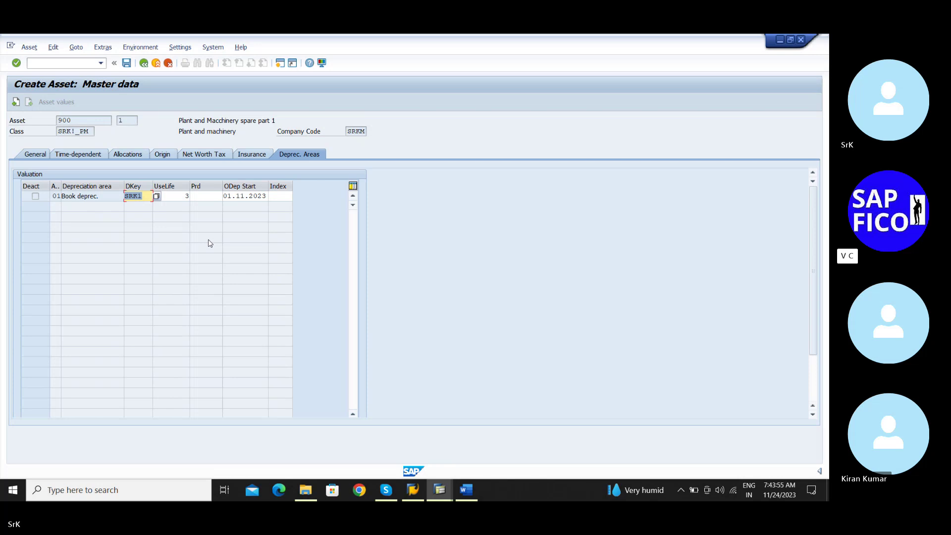
click(124, 63)
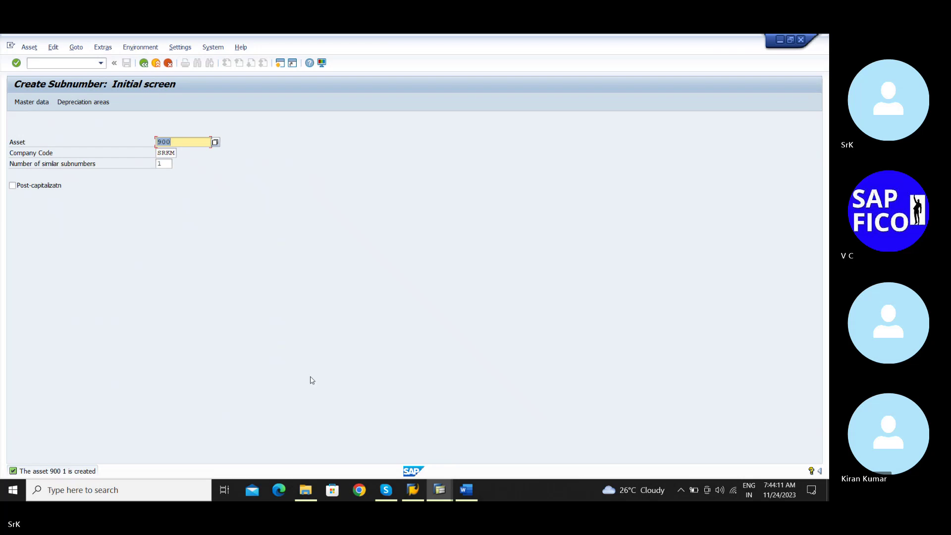
mouse_move(455, 493)
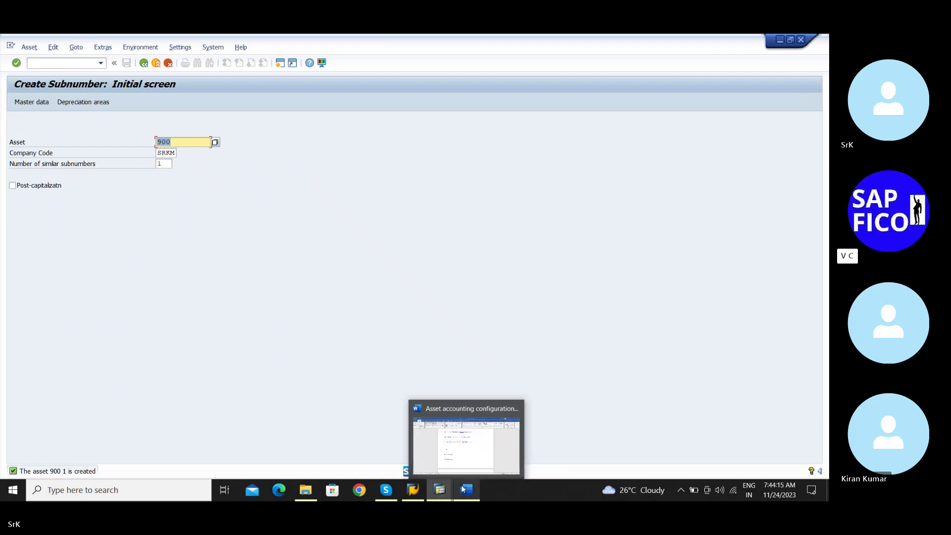
Record sub-asset number '900 1' on item 18 of the Word notes and save them
click(462, 489)
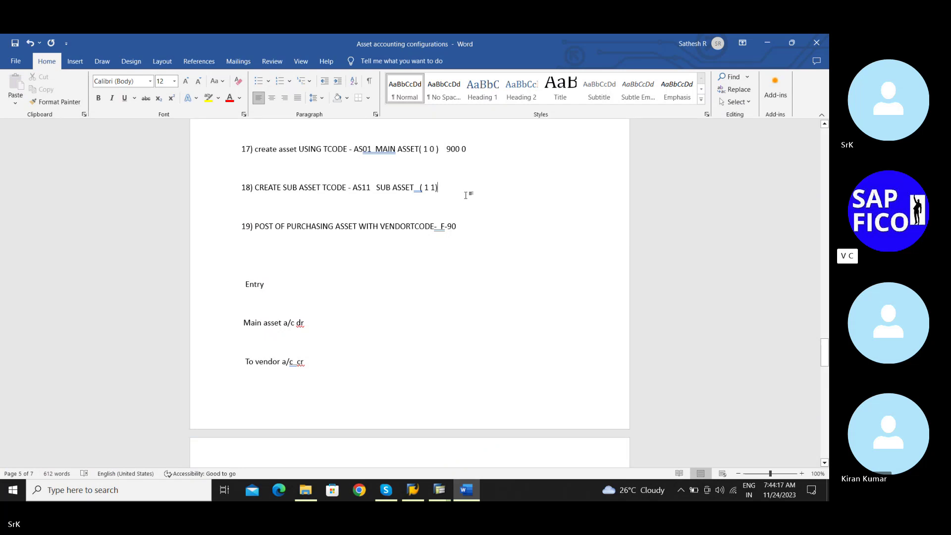
text(90)
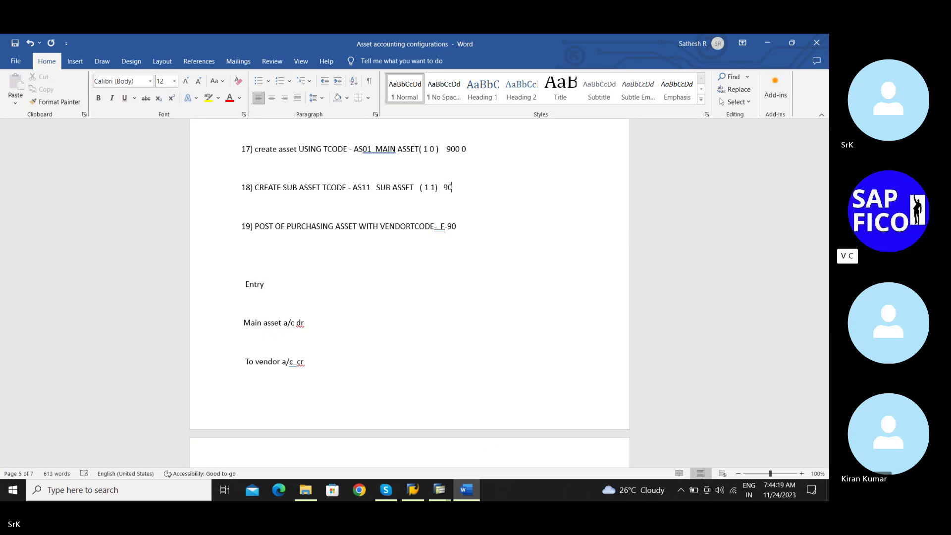
text(0 1)
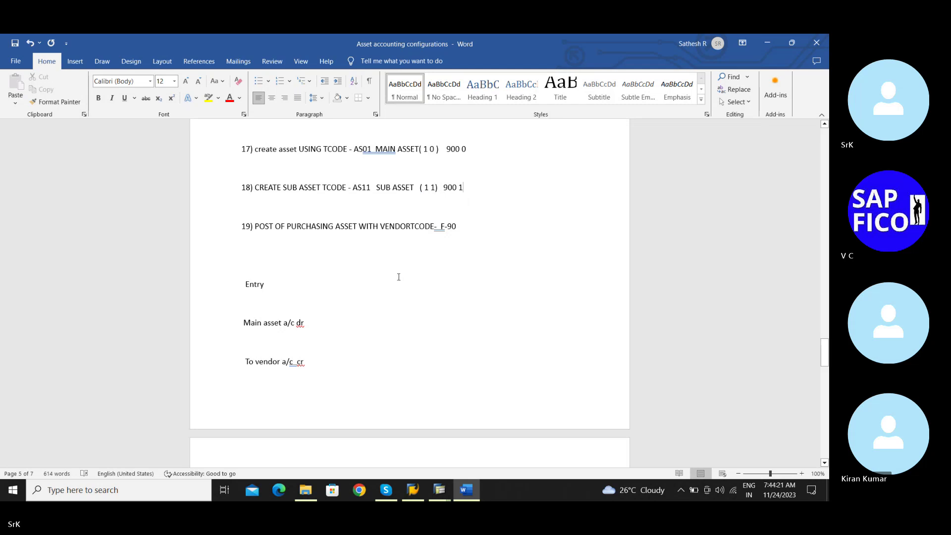
click(397, 289)
key(ctrl+s)
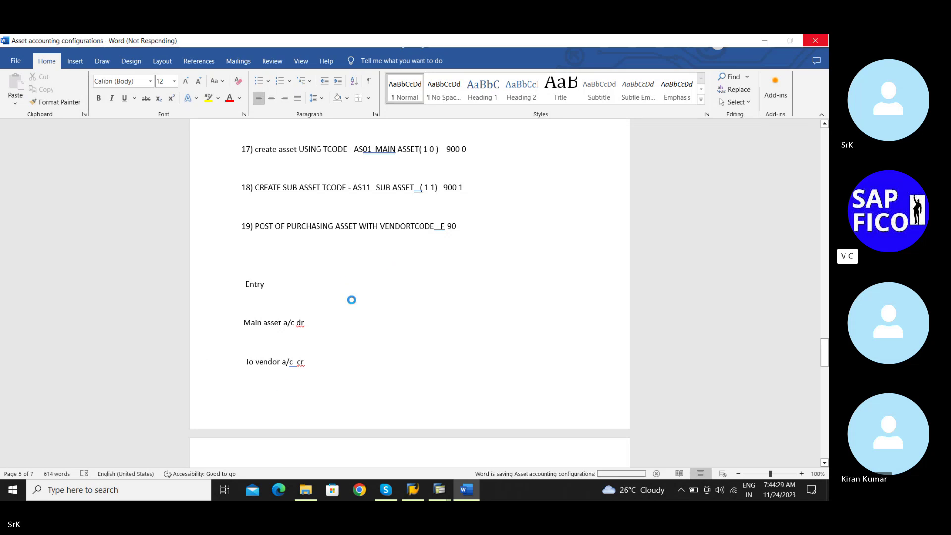
Bring the SAP Create Subnumber screen back to the front
scroll(352, 299, down, 3)
scroll(352, 300, up, 2)
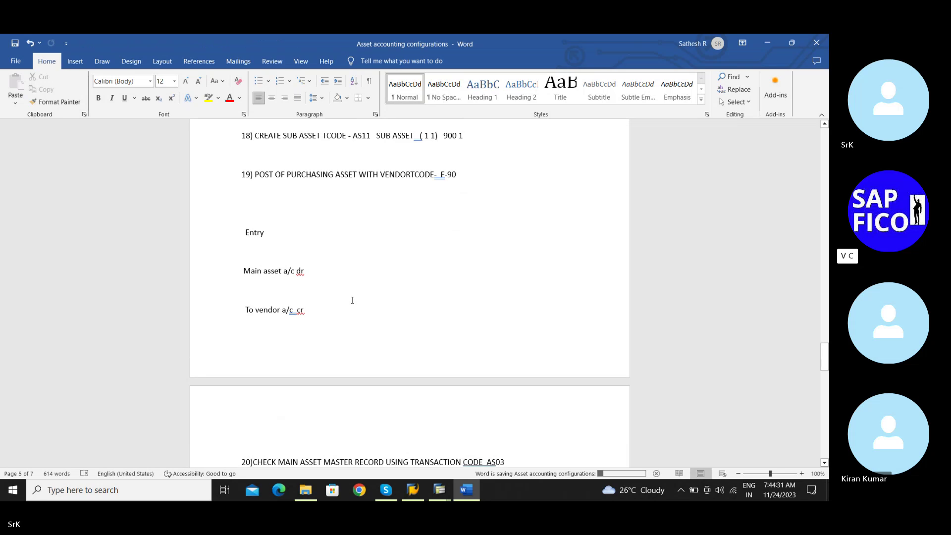
scroll(353, 300, up, 1)
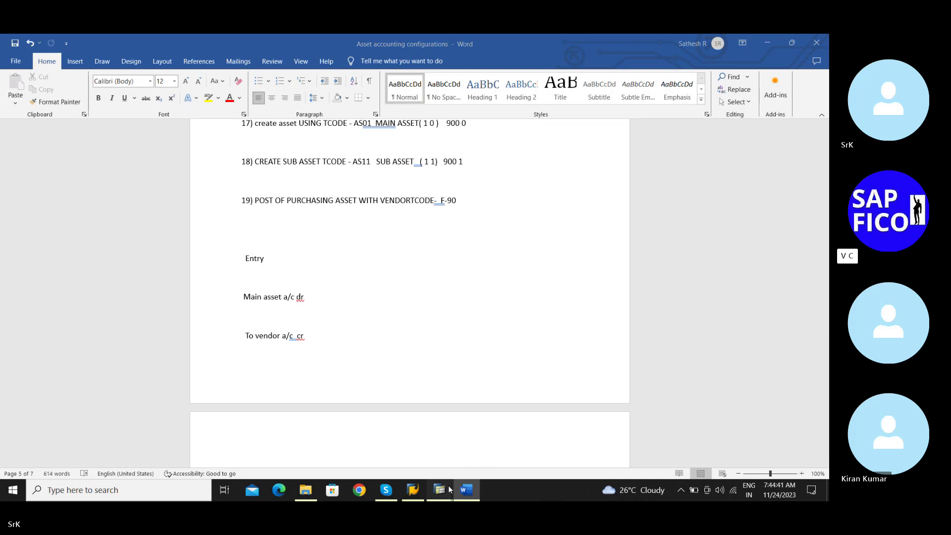
mouse_move(449, 488)
click(418, 456)
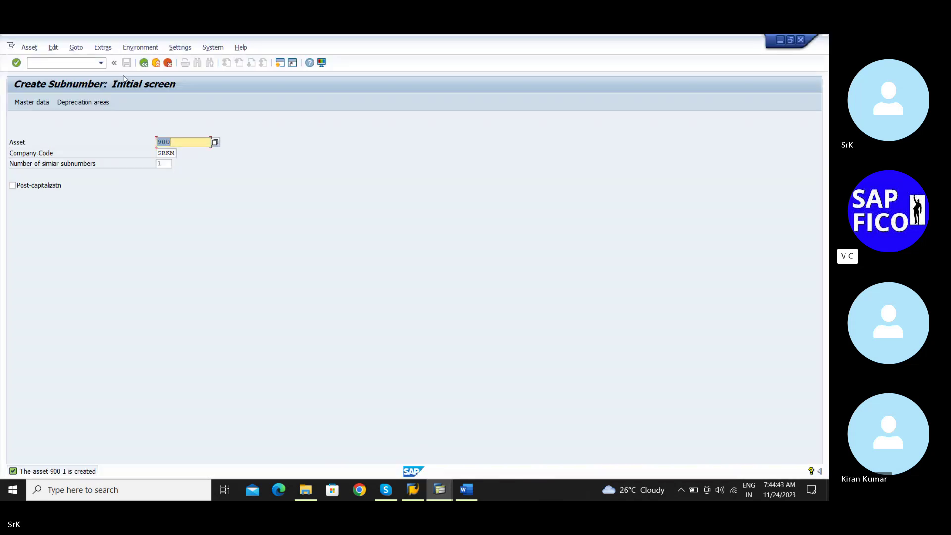
Start transaction F-90 for an asset acquisition from a vendor purchase
click(144, 63)
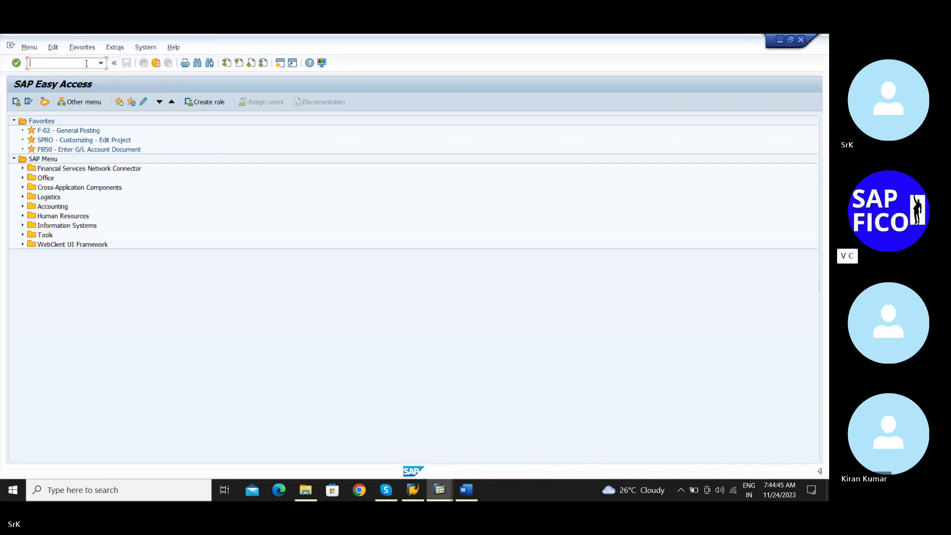
text(f-90)
key(Return)
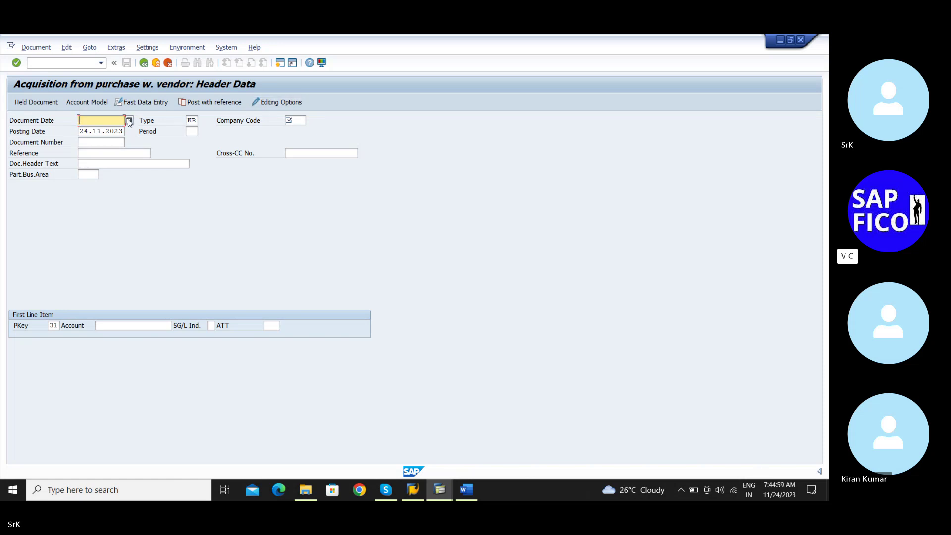
Enter document date 01.11.2023, period 08 and company code srkm
text(24.)
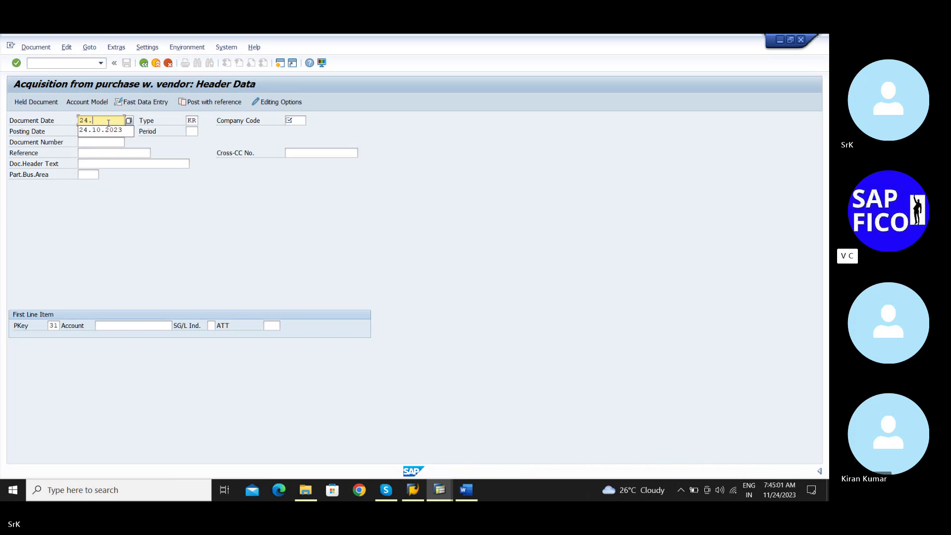
text(11.2023)
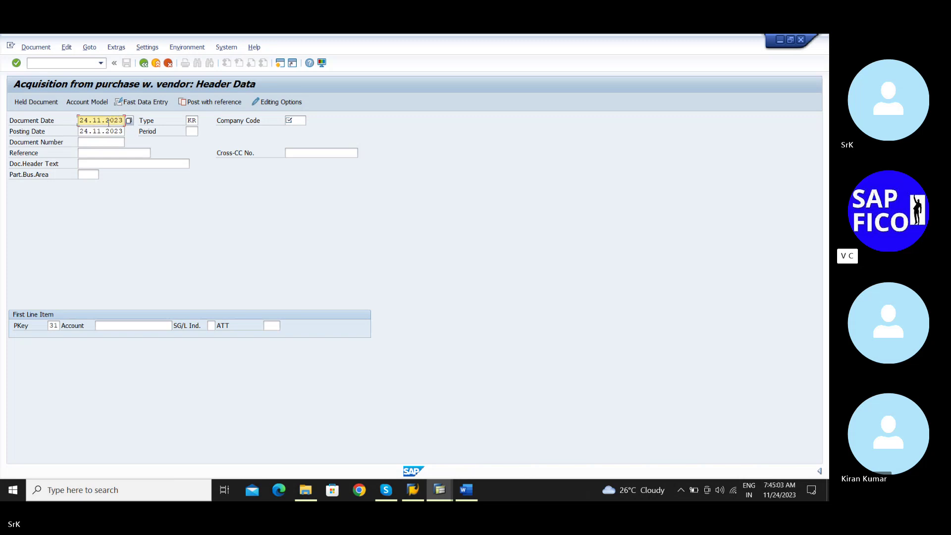
click(191, 131)
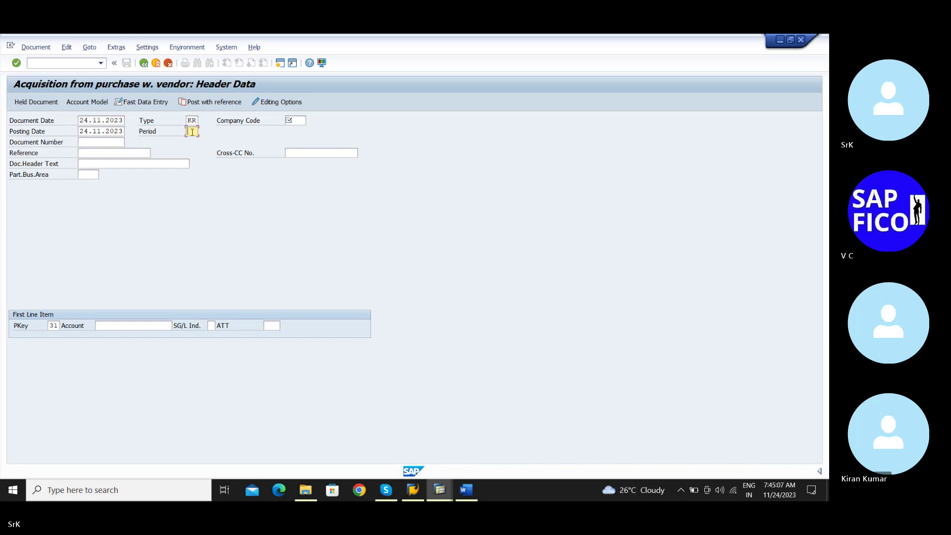
text(08)
click(301, 120)
text(sr)
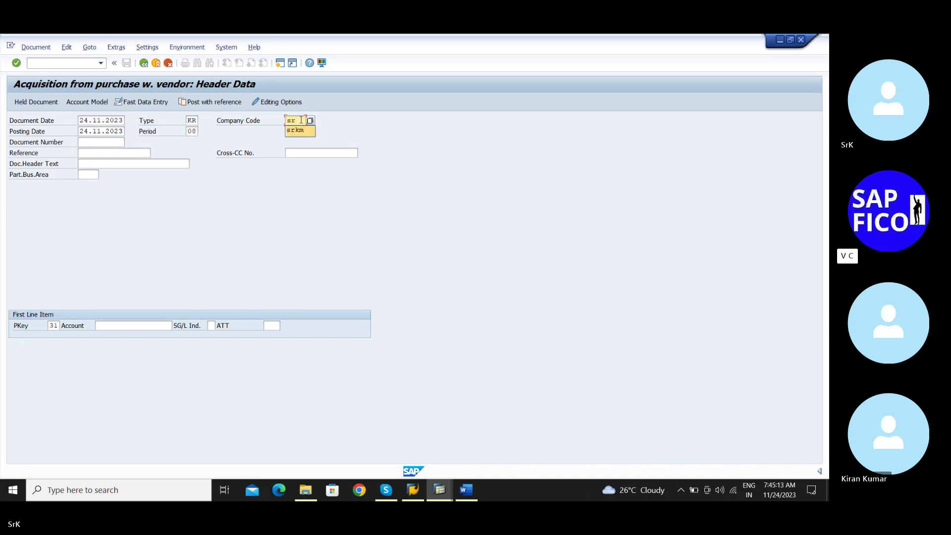
text(km)
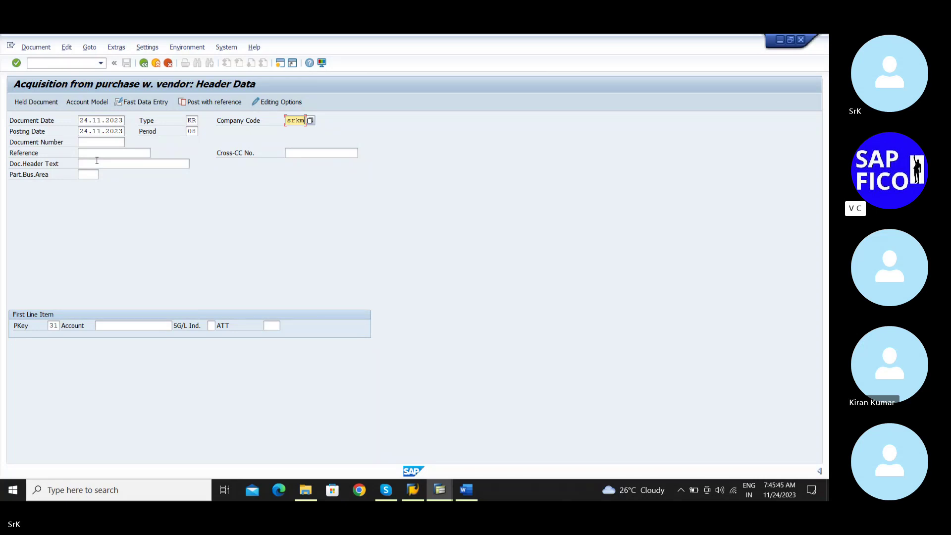
click(124, 120)
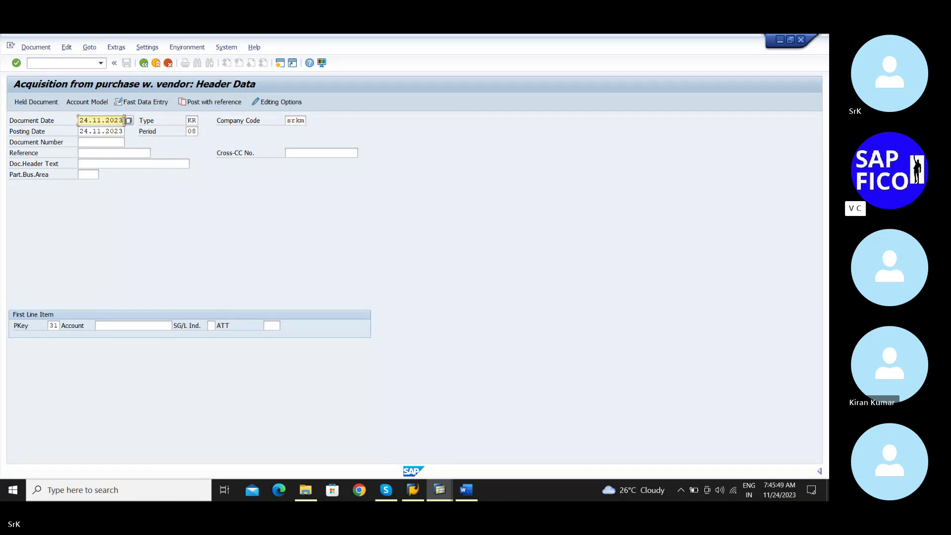
key(BackSpace)
key(BackSpace)
key(BackSpace)
key(BackSpace)
key(BackSpace)
key(BackSpace)
key(BackSpace)
key(BackSpace)
key(BackSpace)
key(BackSpace)
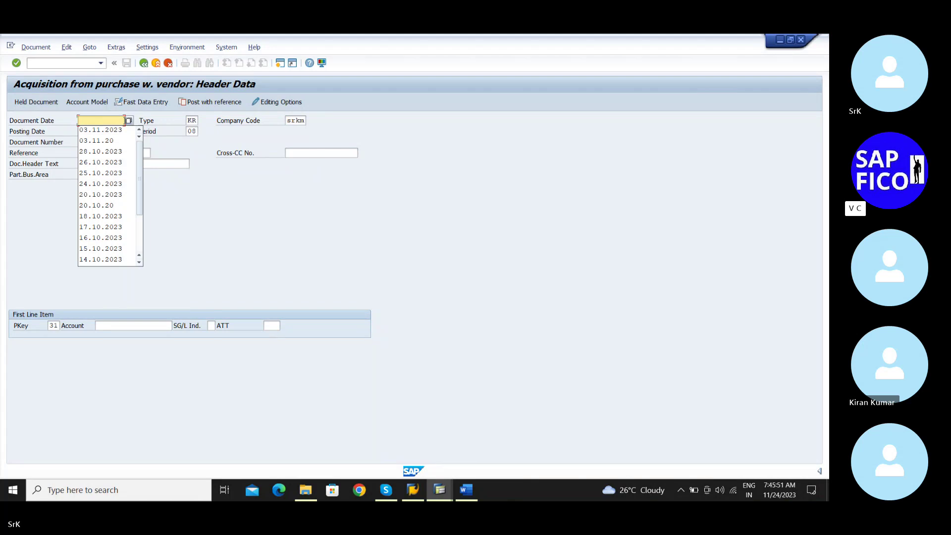
text(01.)
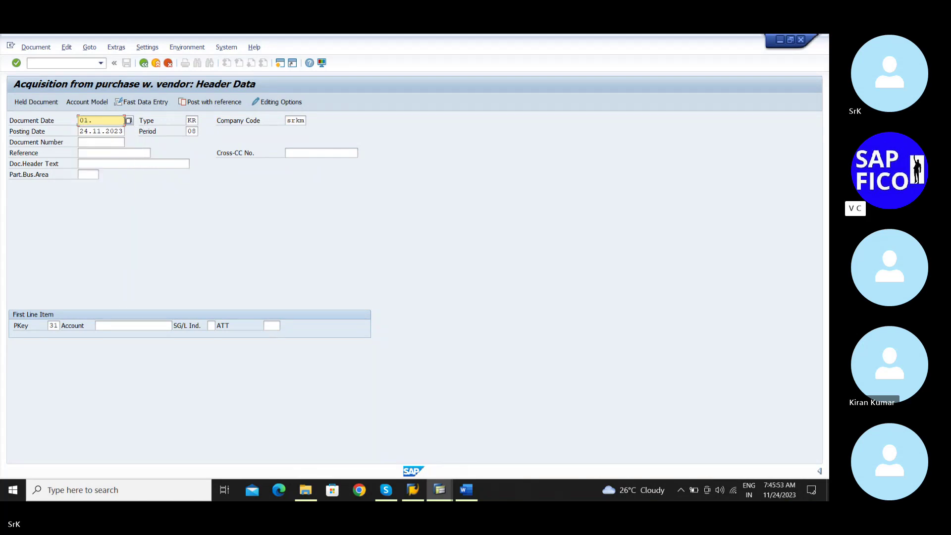
text(11.2023)
Enter reference 'Asset 1' and header text 'Purchase asset from vendo'
click(110, 151)
text(Ass)
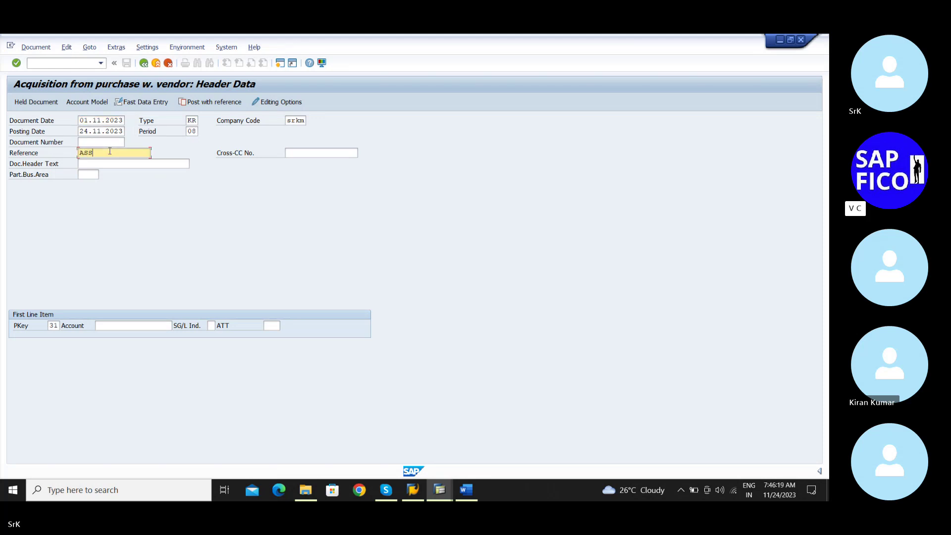
key(BackSpace)
key(BackSpace)
text(sset 1)
click(105, 163)
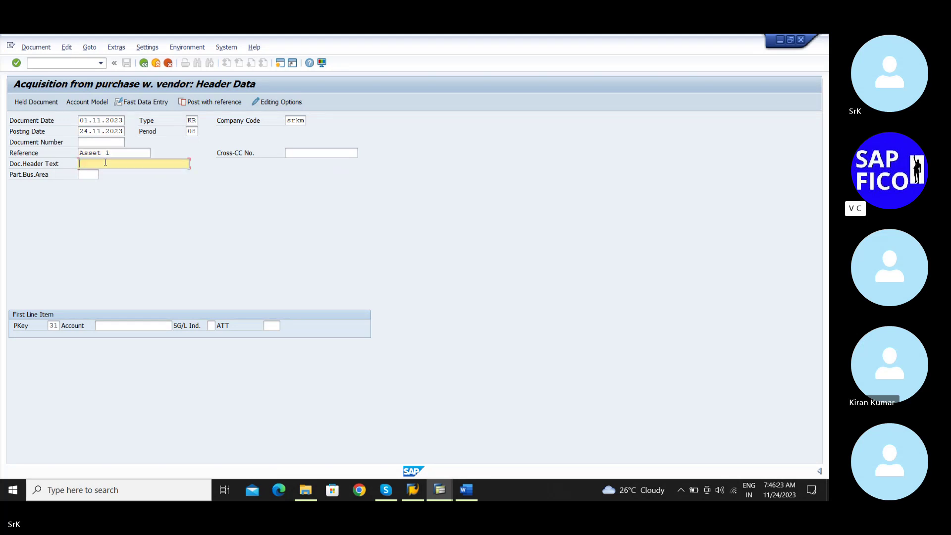
text(Pu)
key(BackSpace)
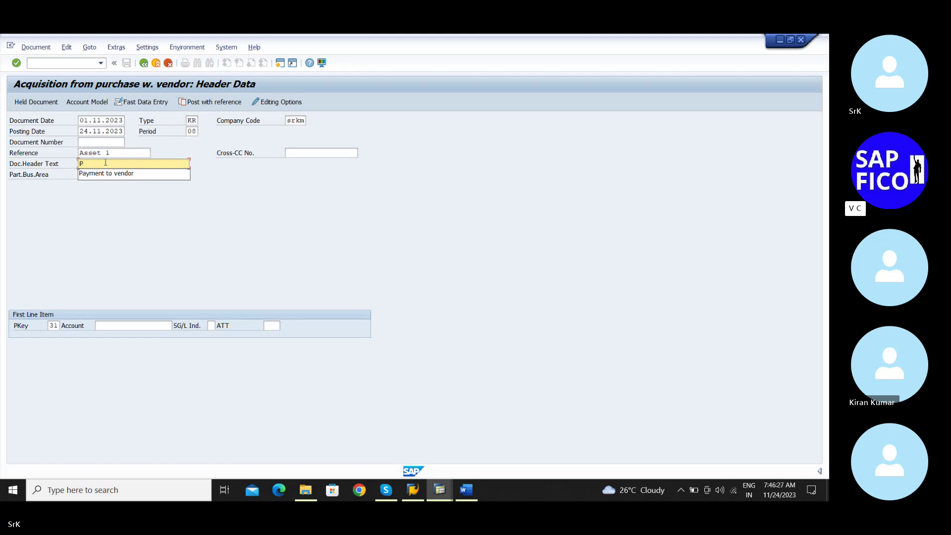
text(urchase f)
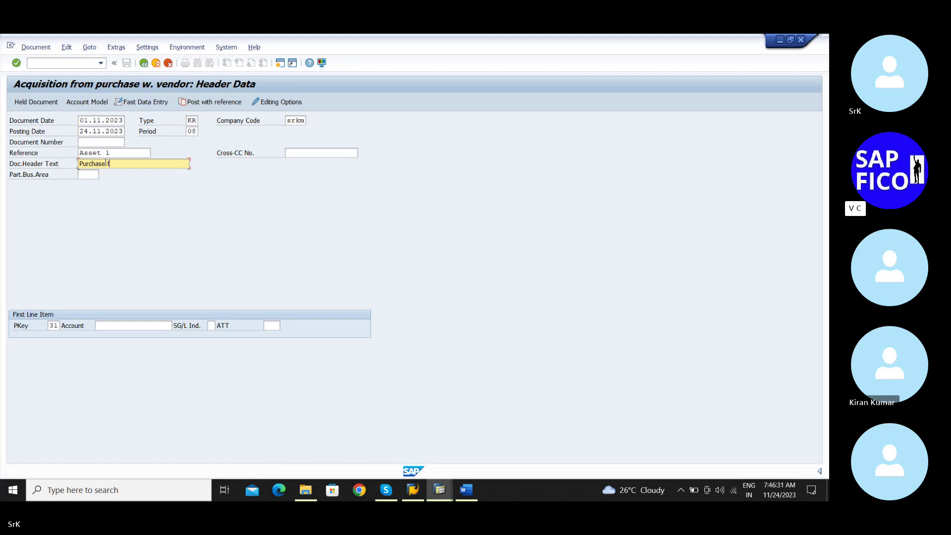
text(or)
key(BackSpace)
key(BackSpace)
key(BackSpace)
text(asset from vendo)
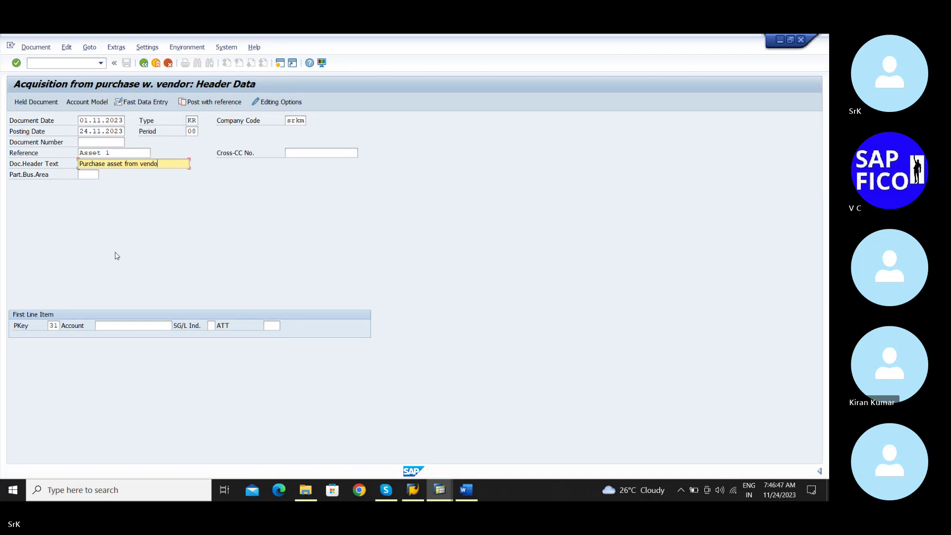
click(117, 327)
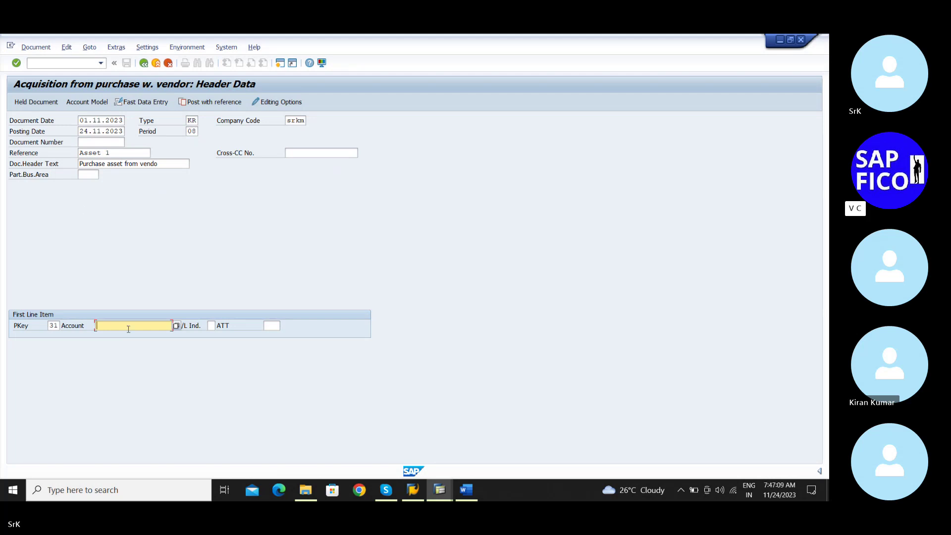
Pick vendor MK STEELS PVT LTD for the account from the company code SRKM search
click(177, 329)
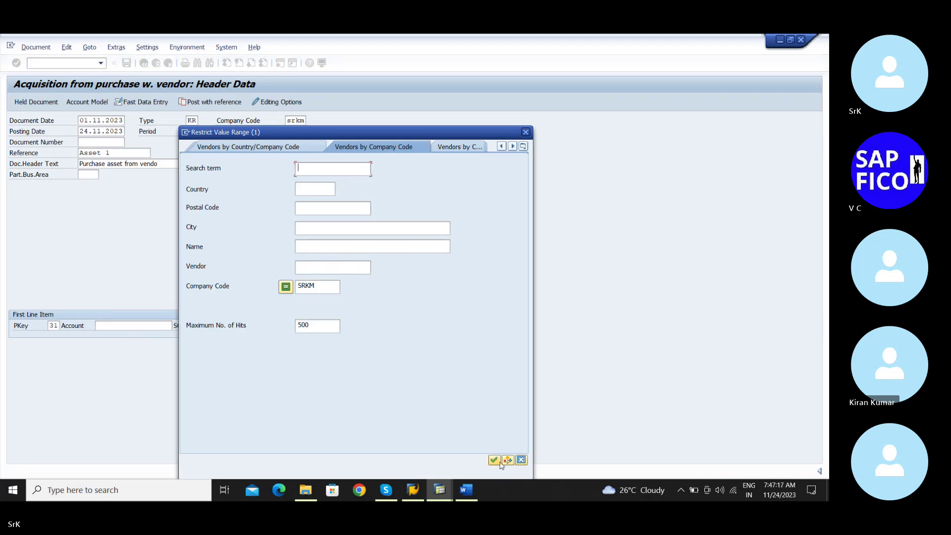
click(494, 460)
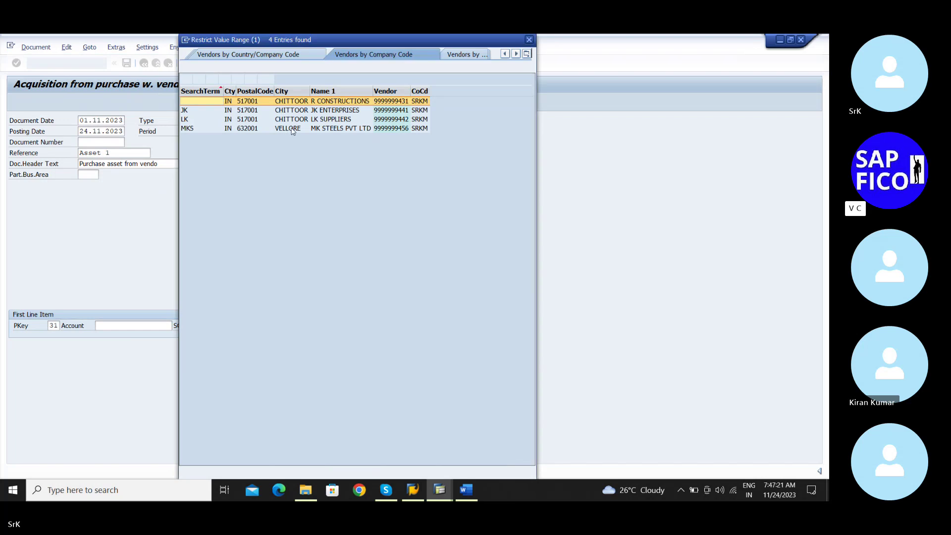
click(269, 130)
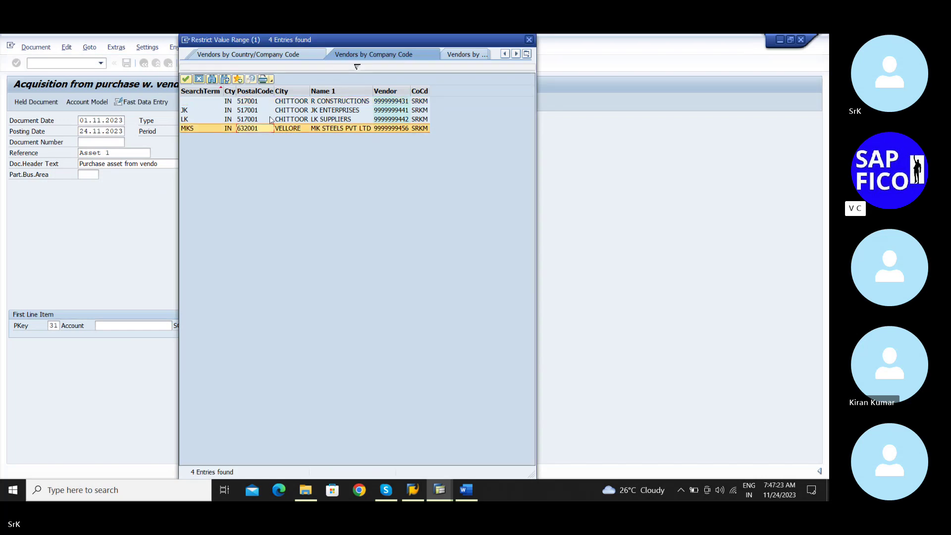
double_click(304, 128)
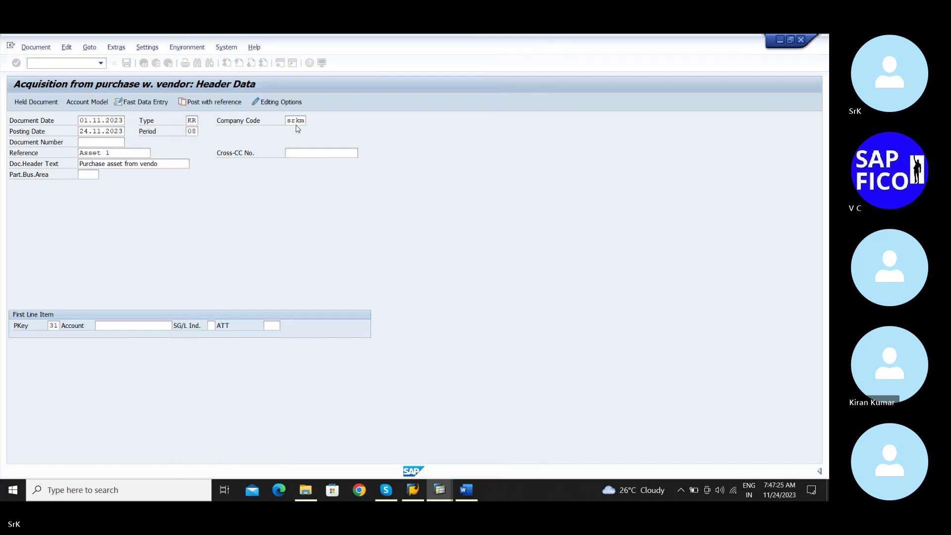
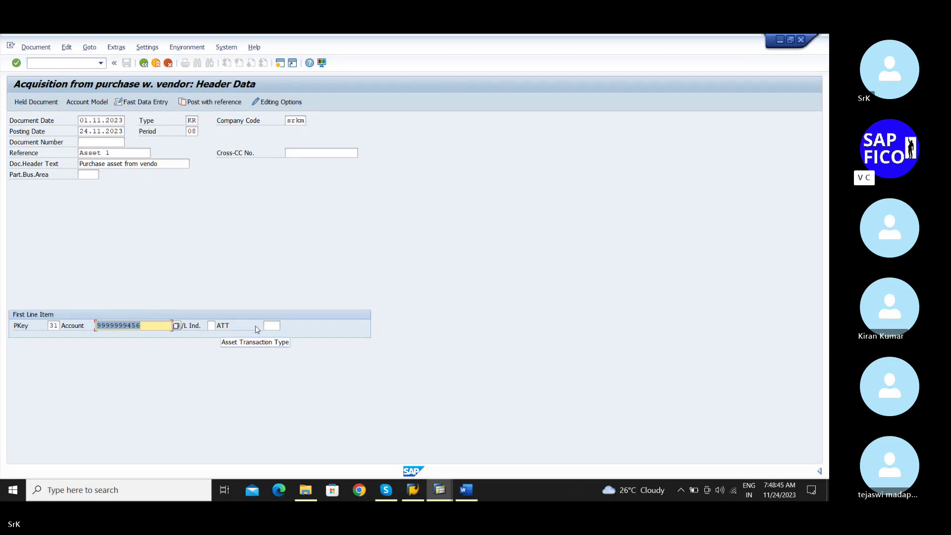
Set the first line item's transaction type to 100 External asset acquisition and check the header
click(272, 327)
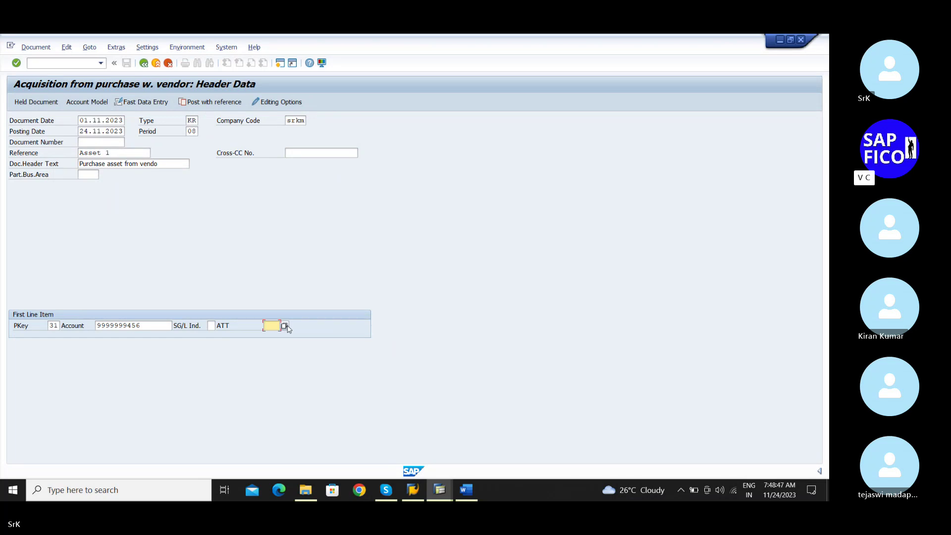
click(285, 326)
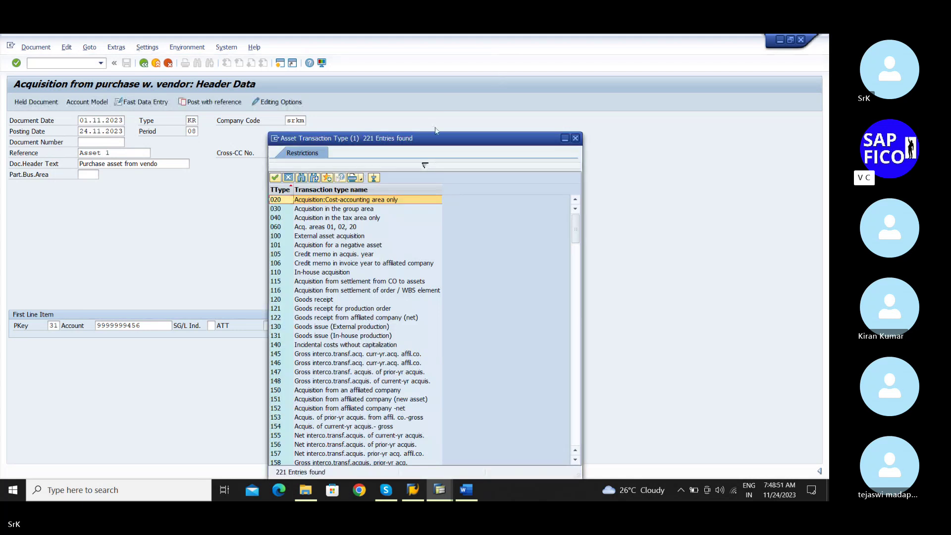
drag(426, 144, 452, 77)
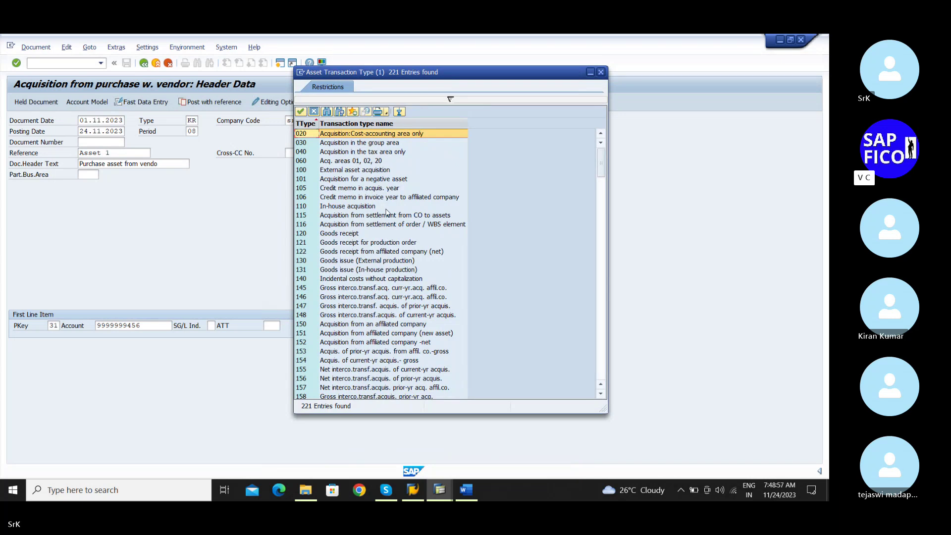
click(327, 171)
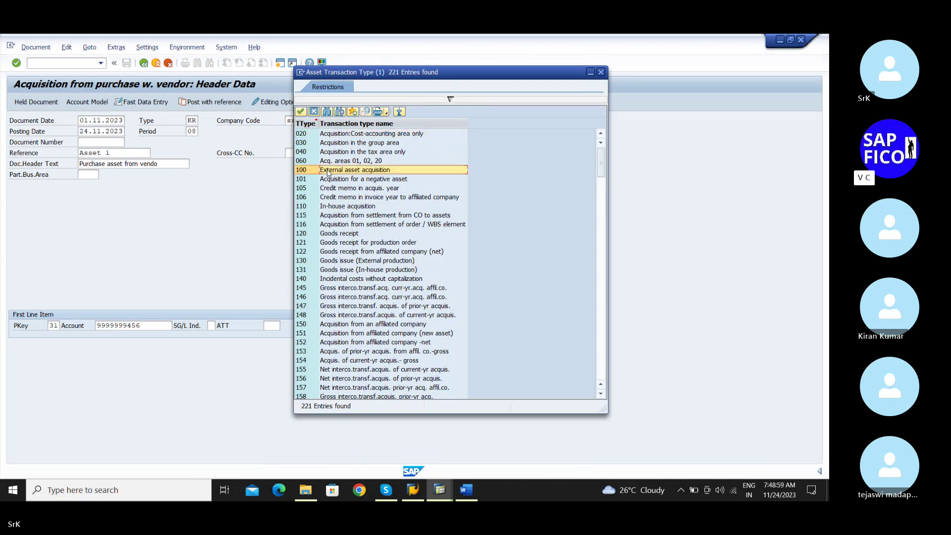
double_click(383, 170)
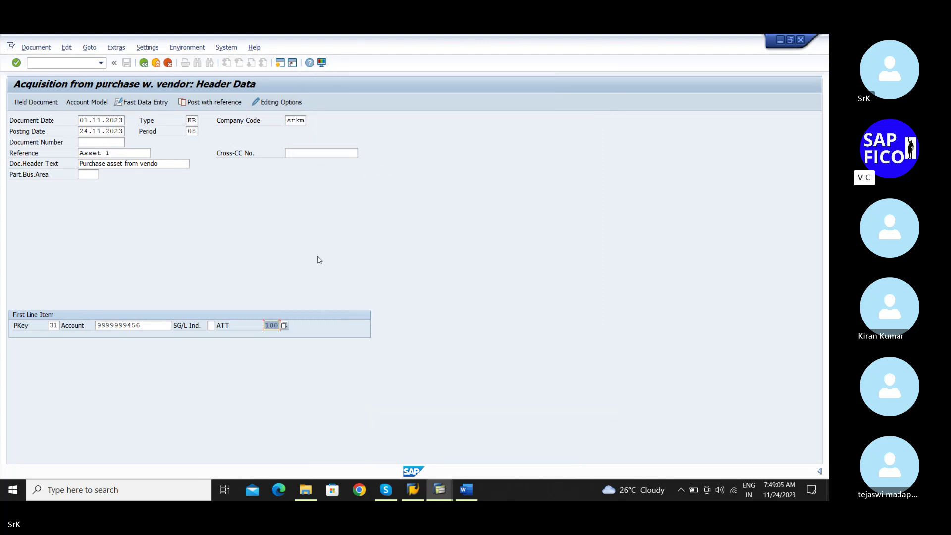
key(Return)
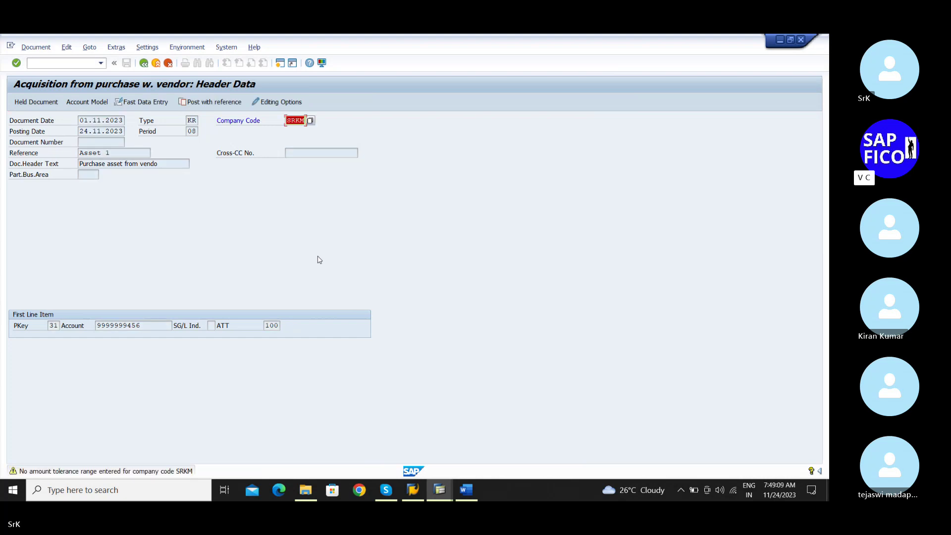
Continue to the vendor invoice item screen, then enter /nOB57 as the next transaction
click(65, 64)
key(Return)
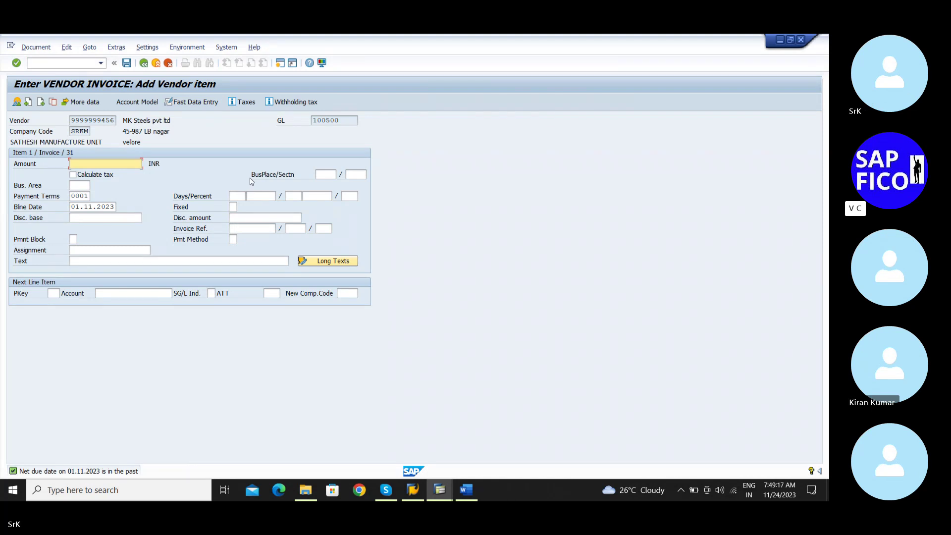
click(60, 64)
text(/)
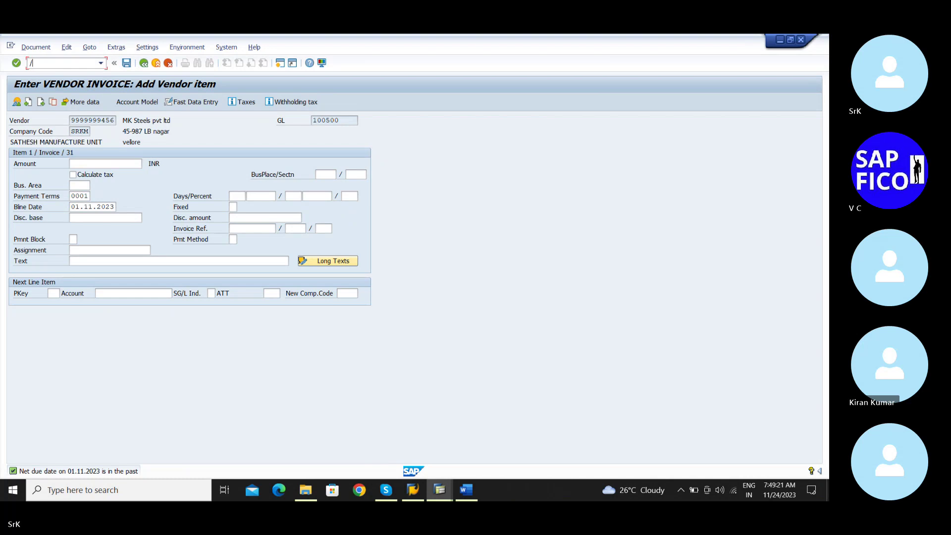
text(nob57)
In OB57, replace the user's tolerance group SM10 with SRTG
key(Return)
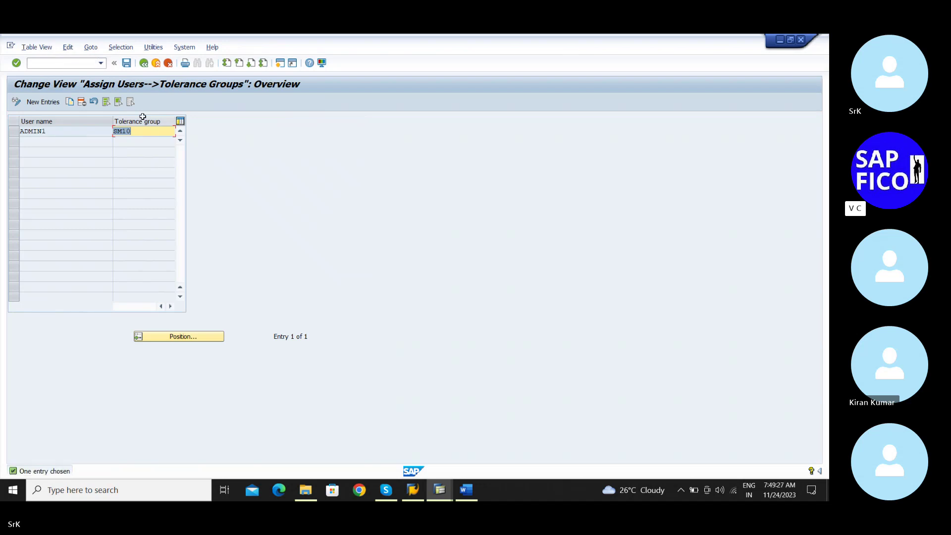
key(Delete)
key(BackSpace)
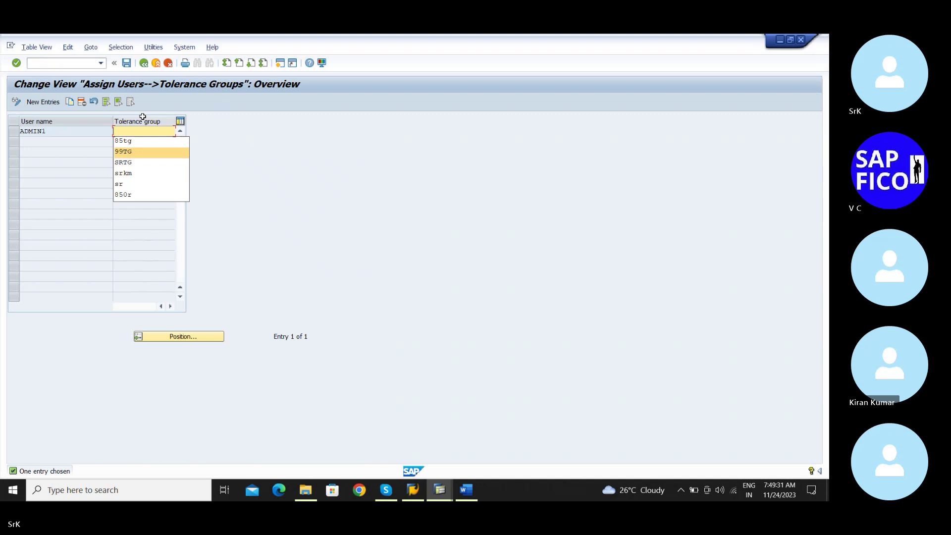
key(Down)
key(Escape)
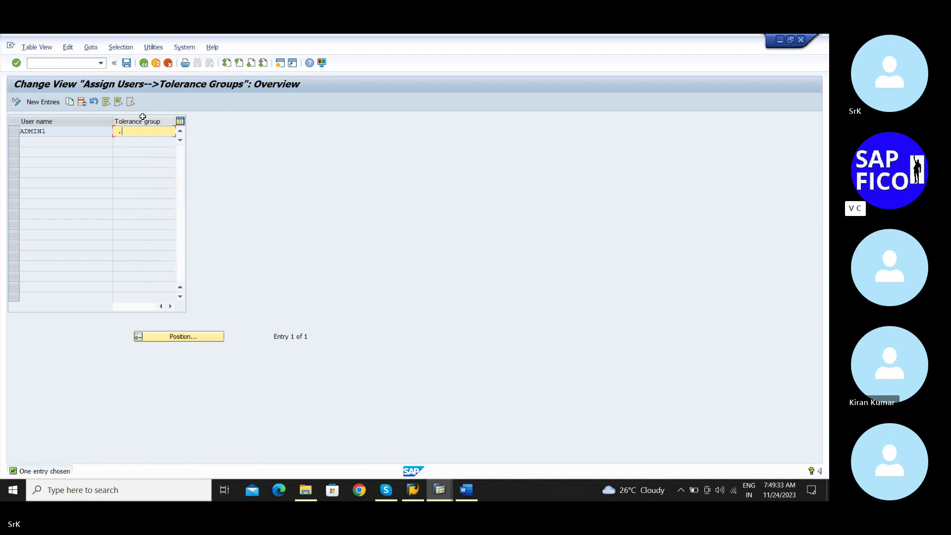
key(BackSpace)
key(Down)
key(Down)
key(Down)
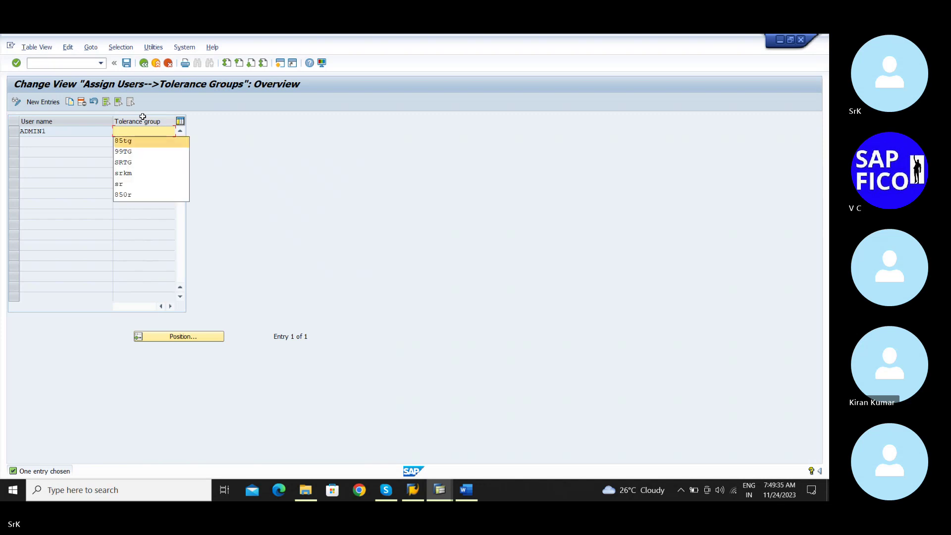
key(Return)
key(Return)
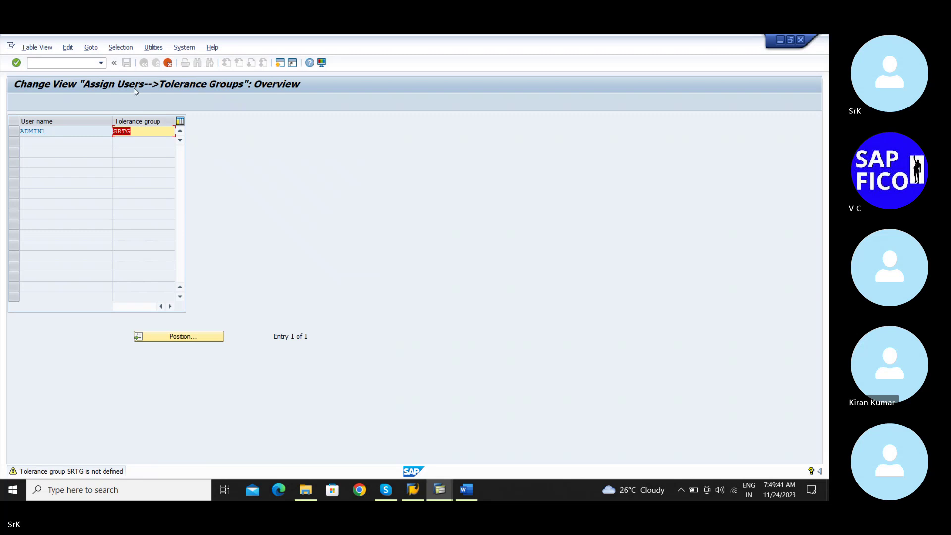
key(BackSpace)
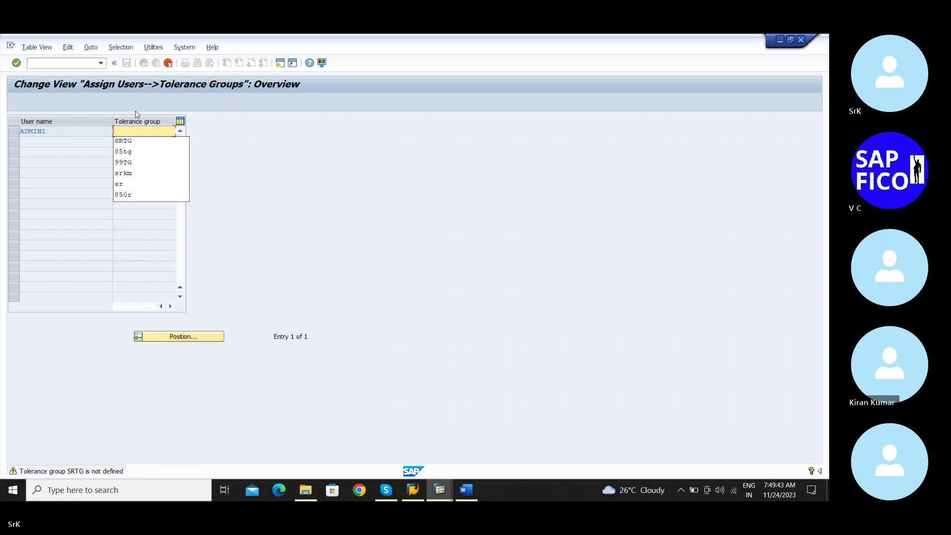
click(130, 142)
key(Return)
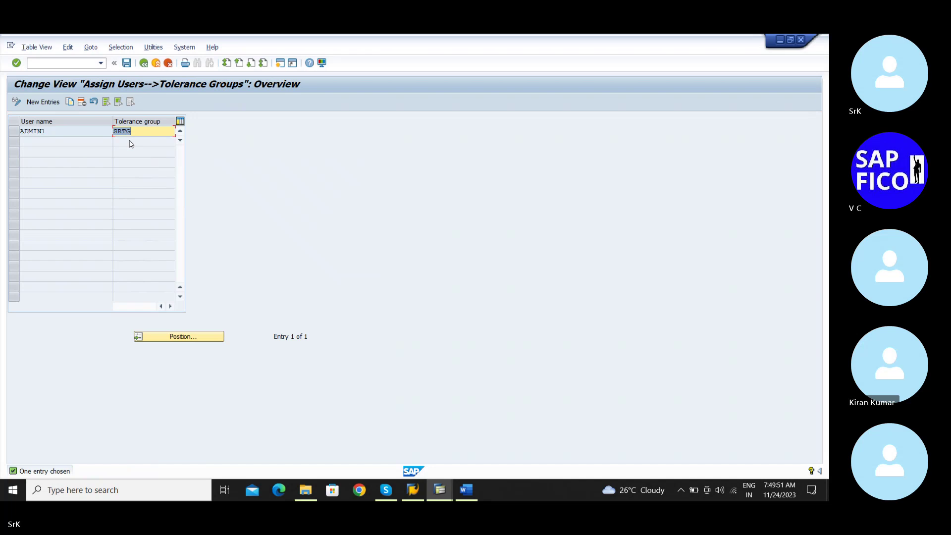
Save the SRTG assignment under the customizing request and return to the Easy Access menu
click(127, 63)
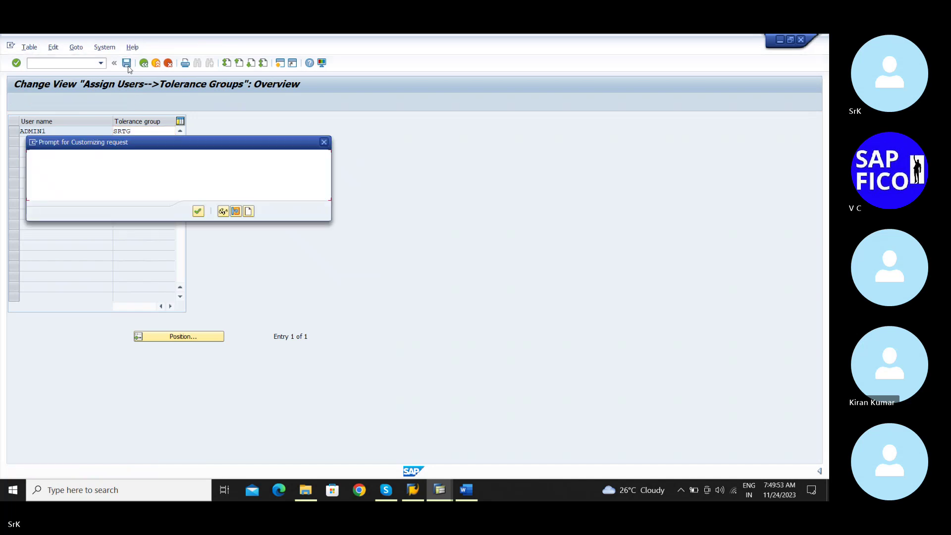
click(199, 211)
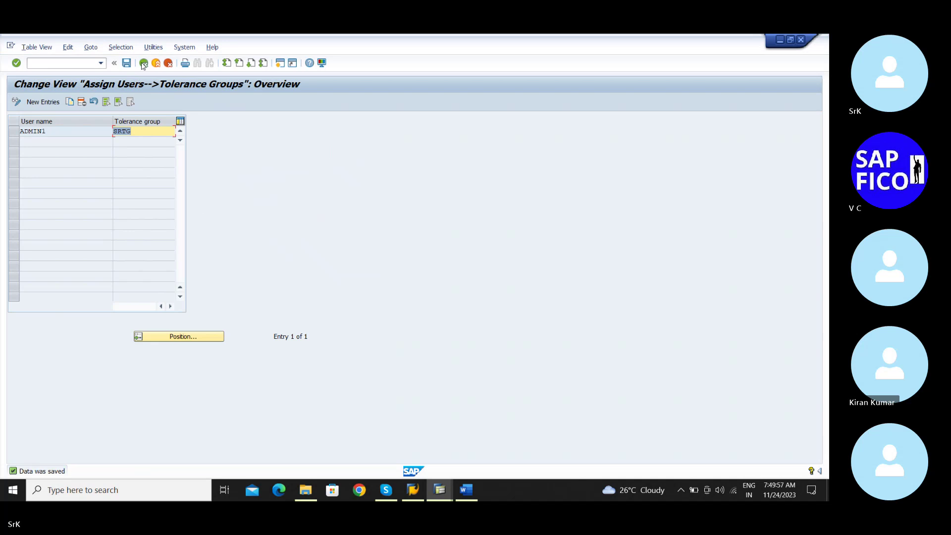
click(143, 63)
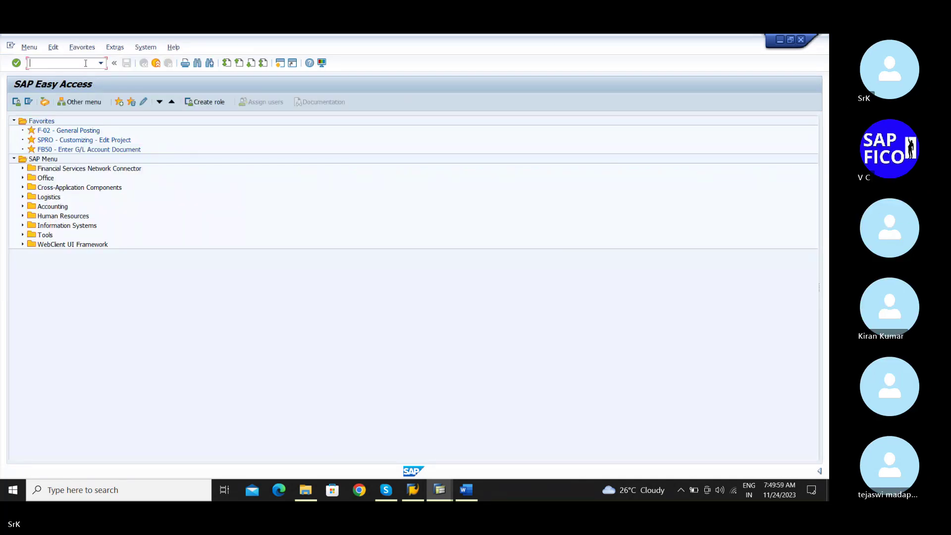
Start F-90 with date 01.11.2023, period 08, company code SRKM, reference 'Asset 1' and the earlier header text
text(f-90)
key(Return)
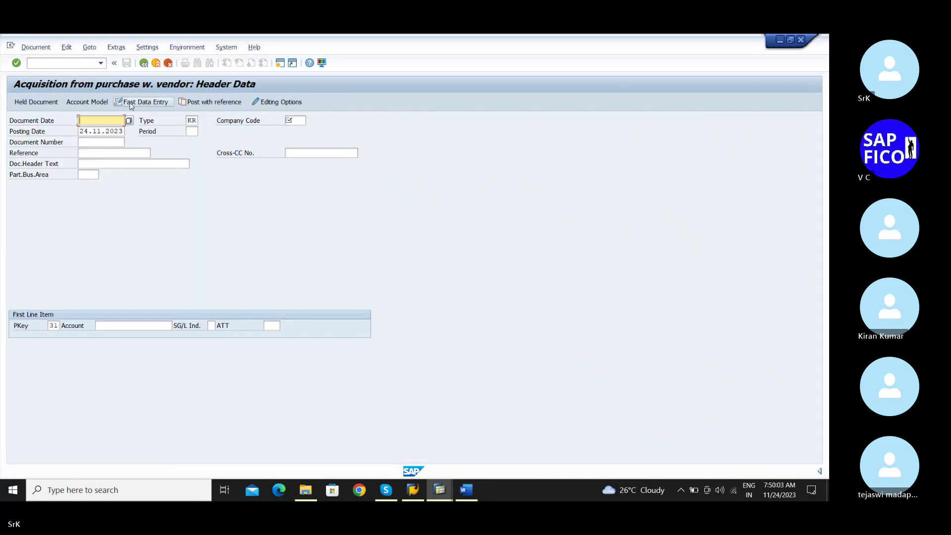
text(01.11.2023)
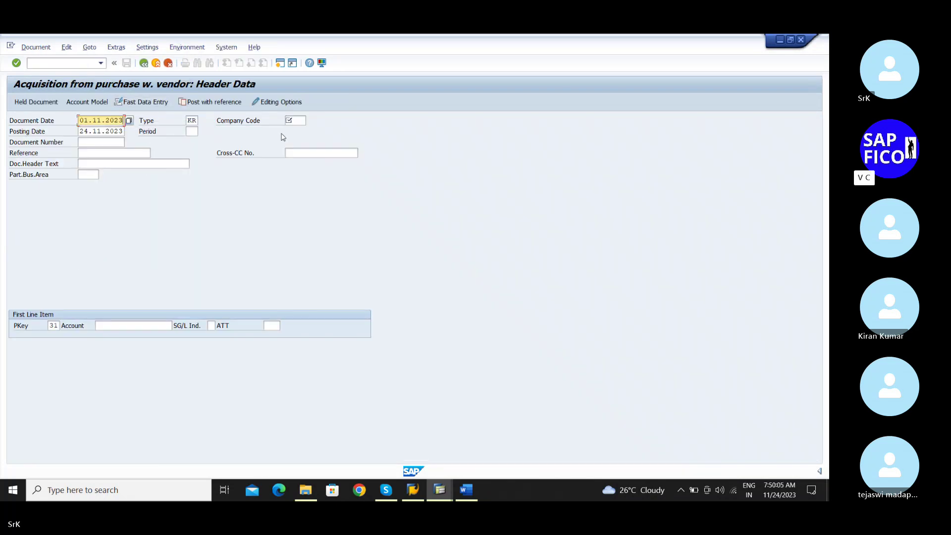
click(192, 131)
text(08)
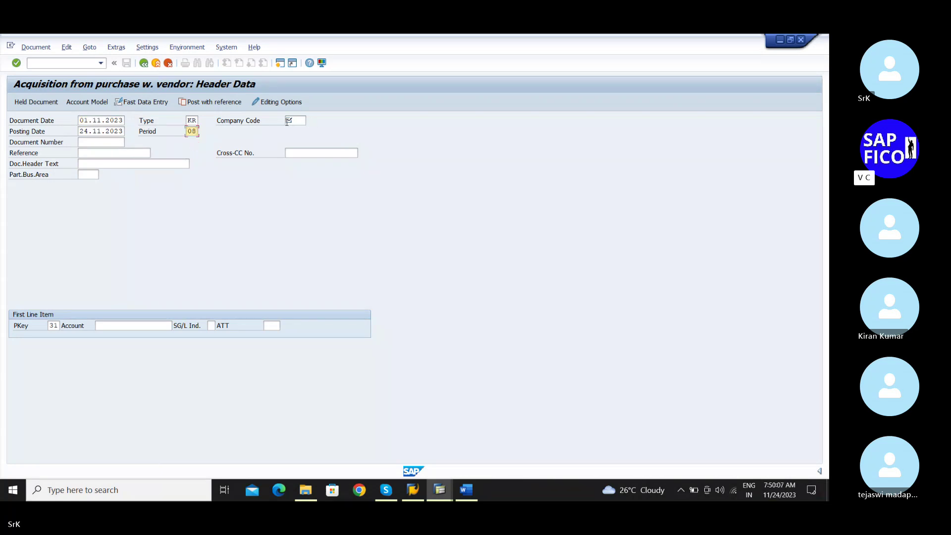
click(297, 120)
text(srkm)
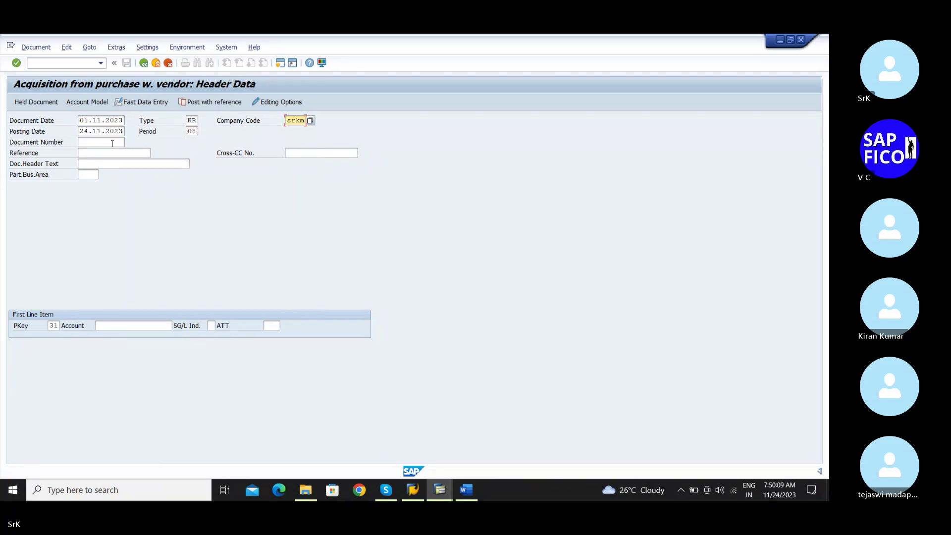
click(113, 143)
click(101, 153)
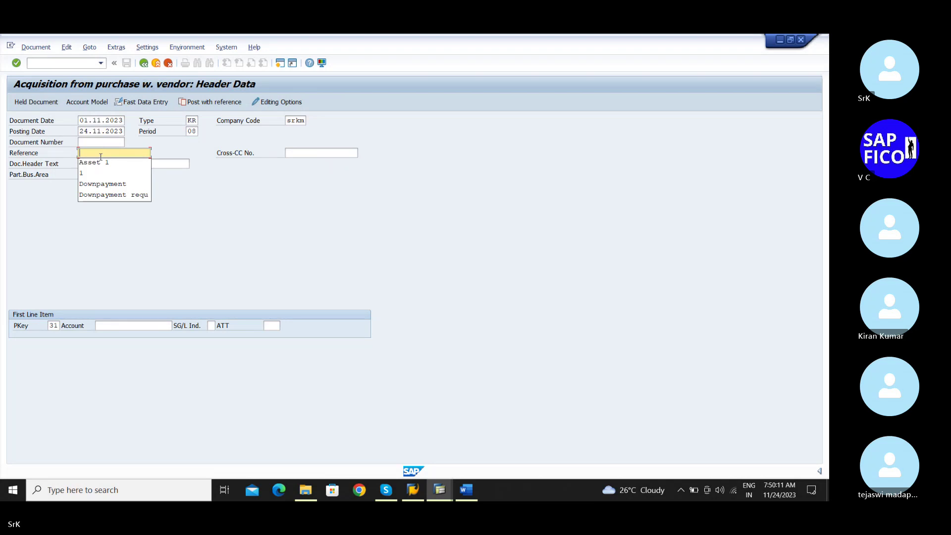
text(Asset 1)
click(101, 164)
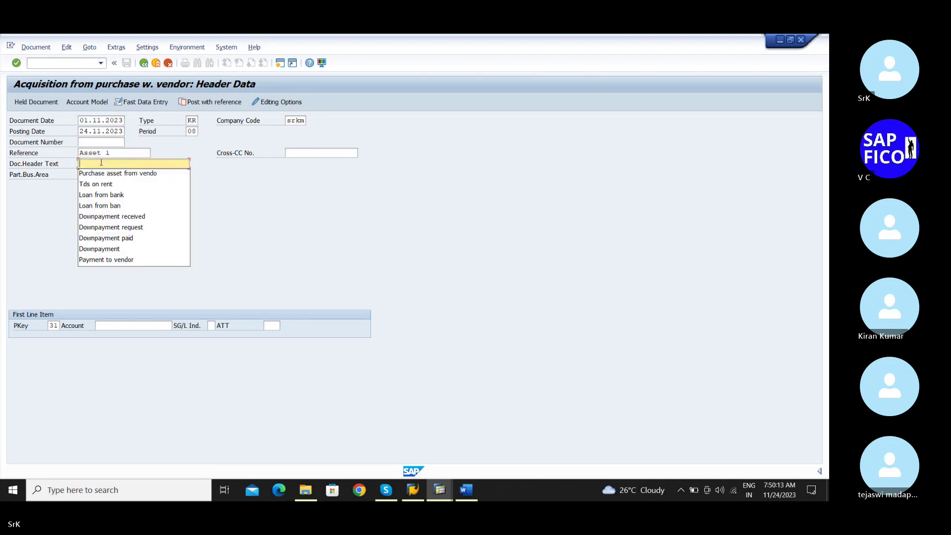
click(103, 173)
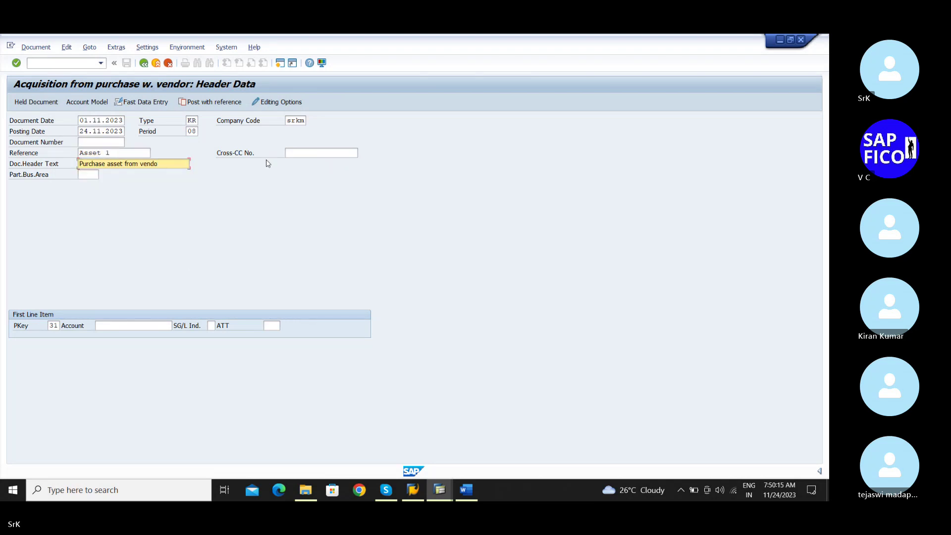
Enter the vendor account, give the first line transaction type 100, and submit the header
click(153, 328)
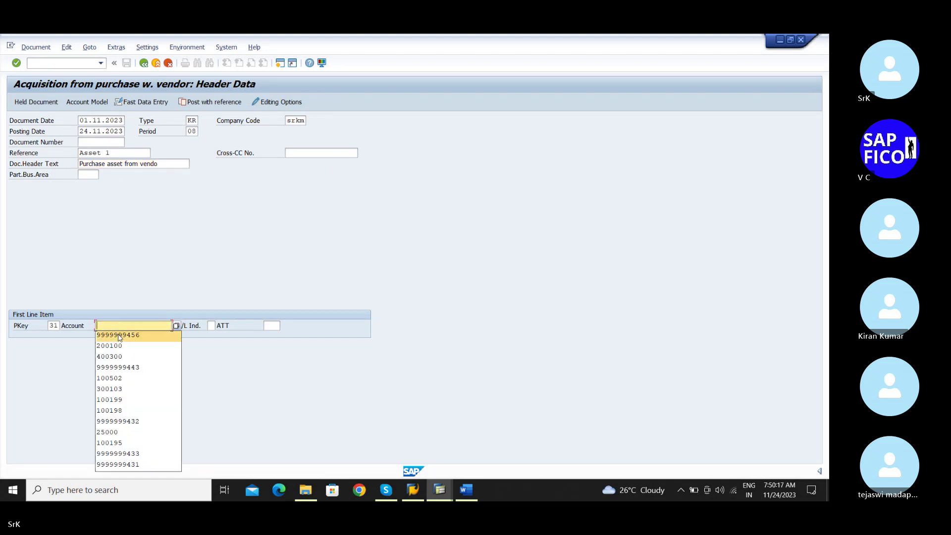
text(9999999456)
click(272, 325)
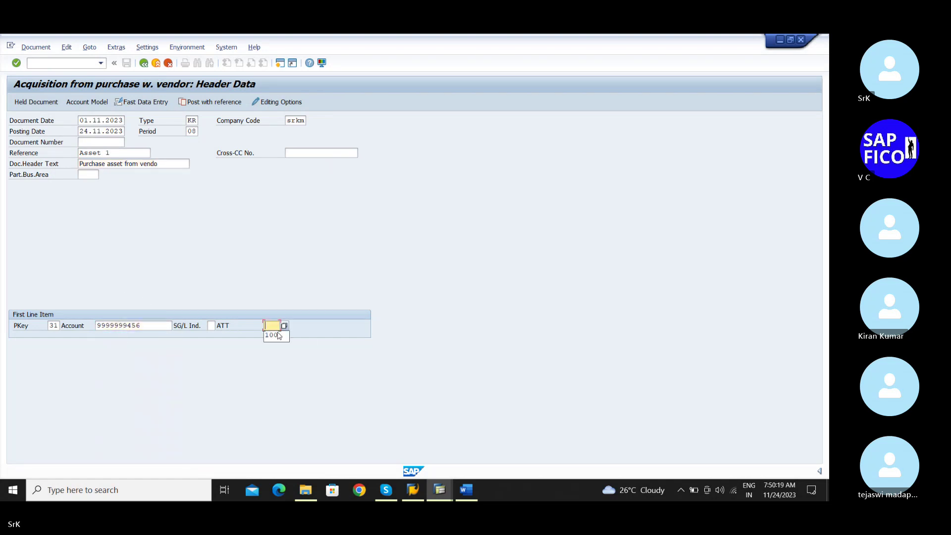
click(278, 339)
key(Return)
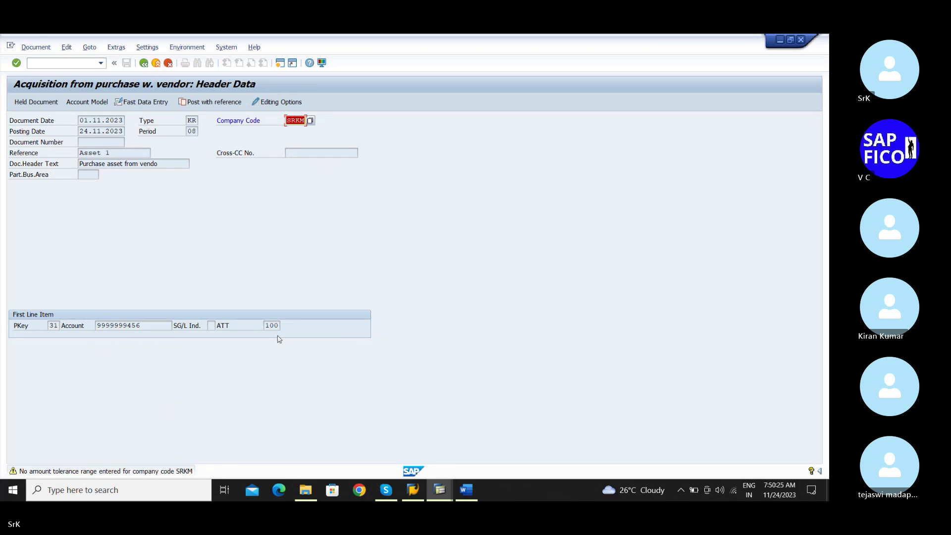
Enter a vendor amount of 20000 with the text 'Purchase rawmaterial from vendor'
key(Return)
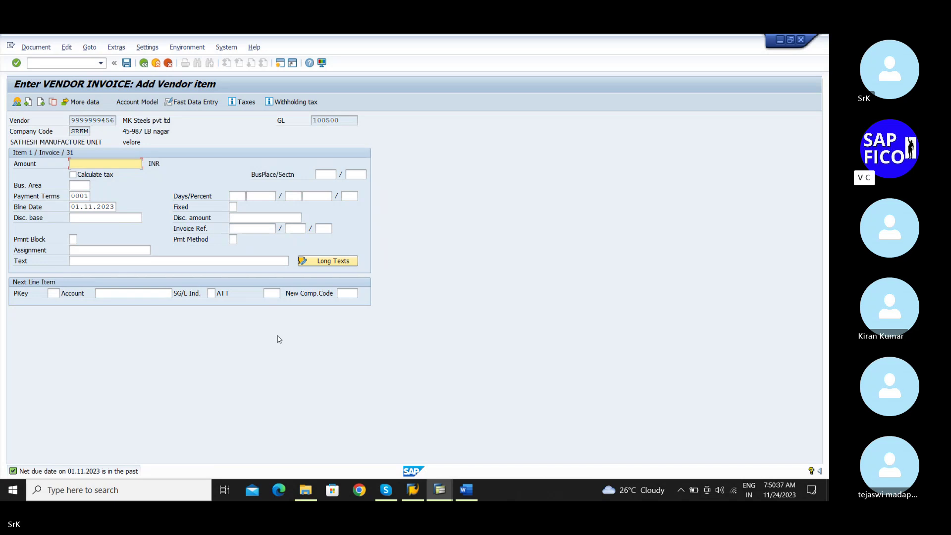
text(2000)
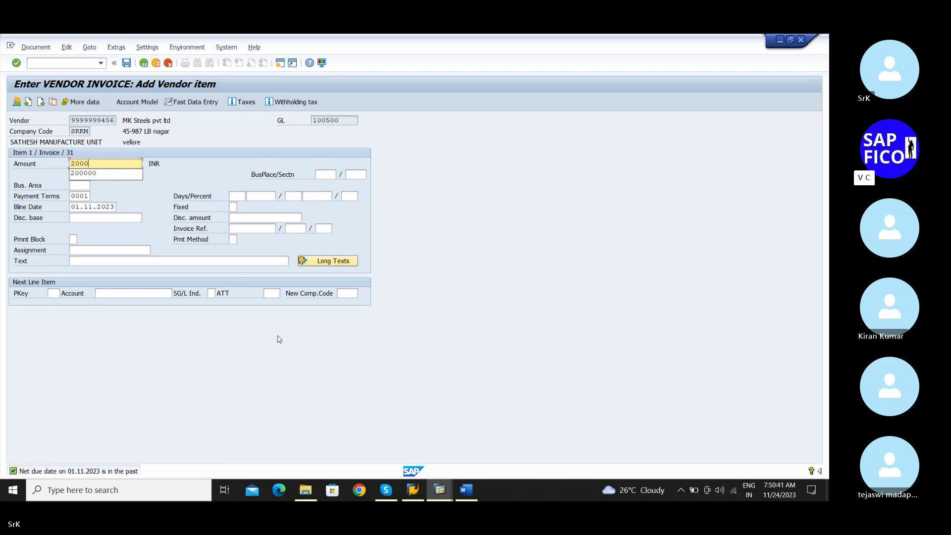
text(0)
click(179, 173)
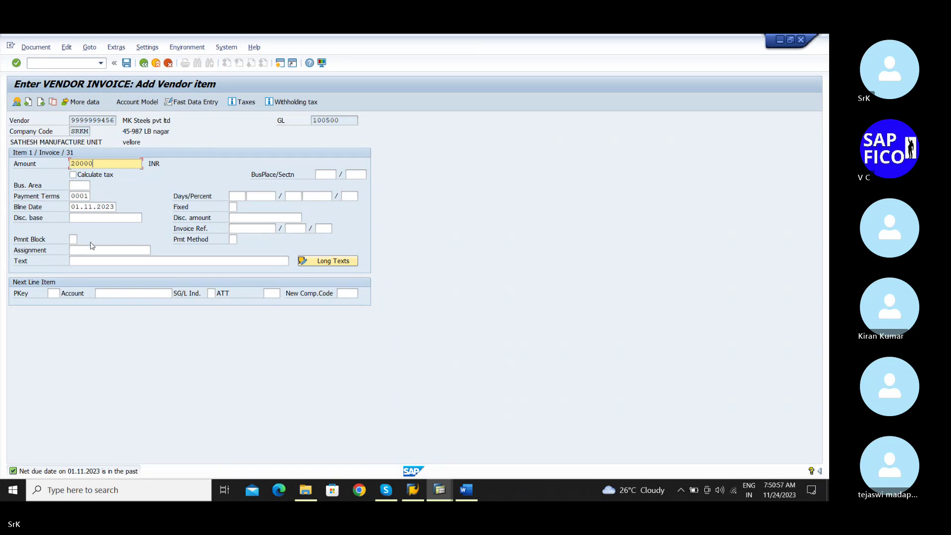
click(99, 263)
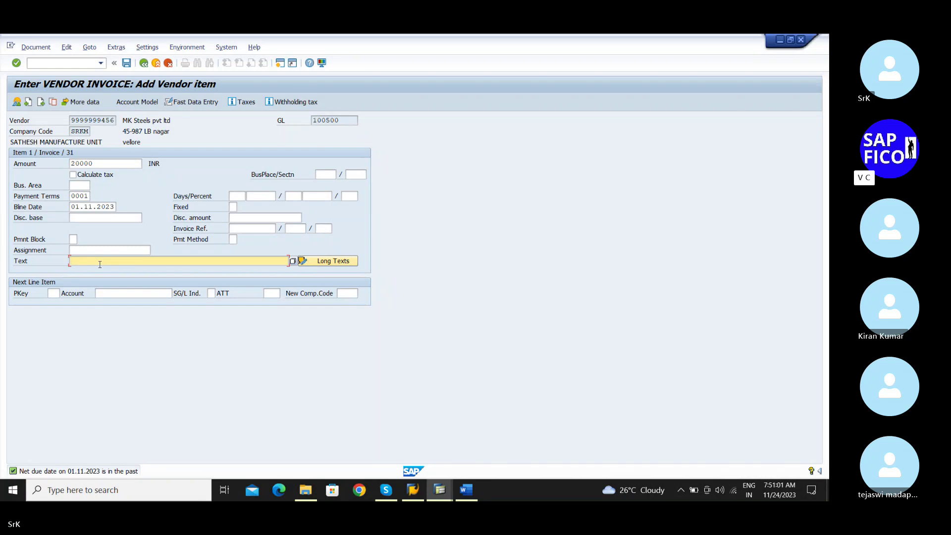
text(Purchase fo)
key(BackSpace)
key(BackSpace)
text(rawmaterial from vendor)
Give the next line item posting key 70
click(54, 292)
text(70)
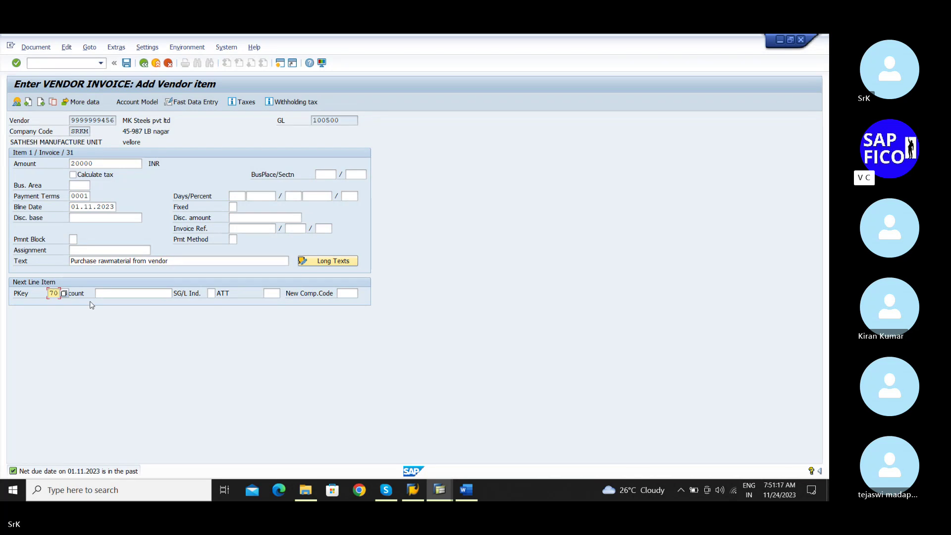
click(115, 292)
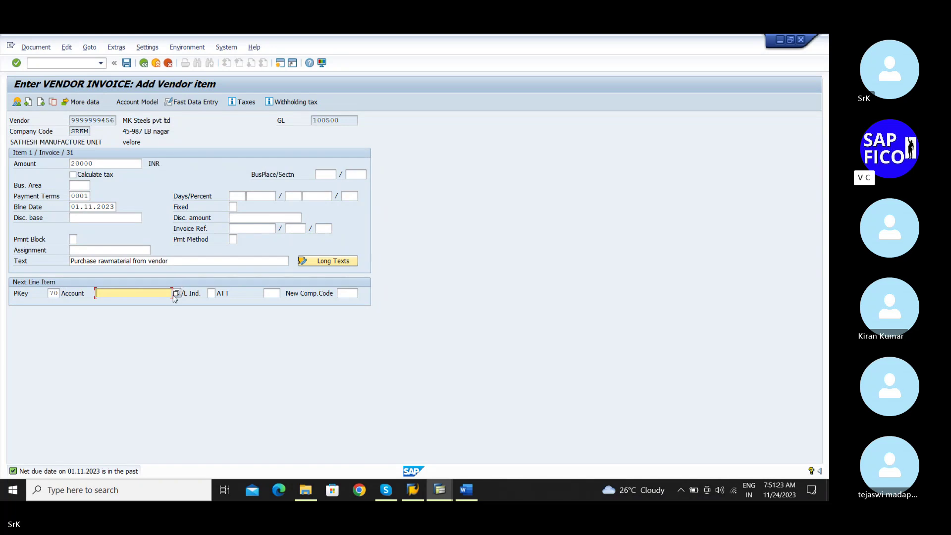
Search assets of company code SRKM and pick PLANT AND MACCHINERY, entering account 900-0
click(177, 293)
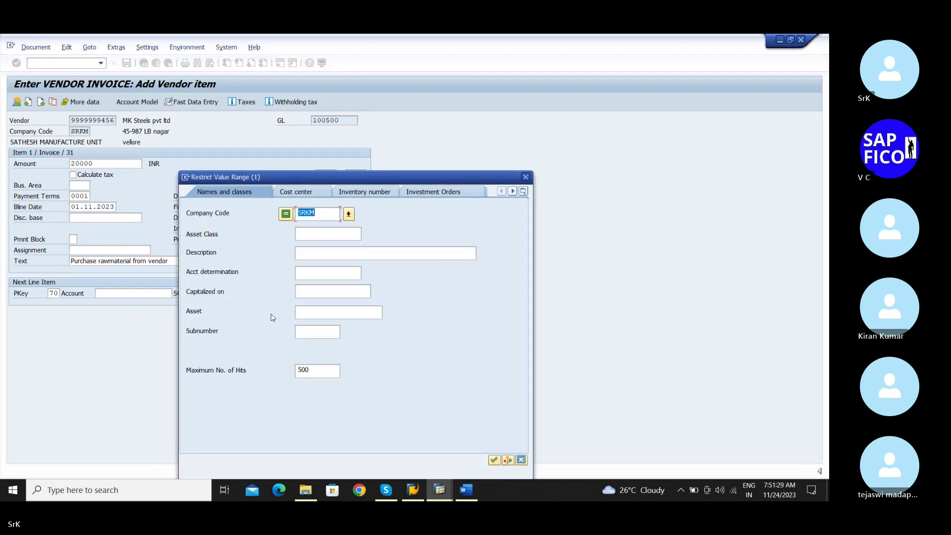
click(499, 460)
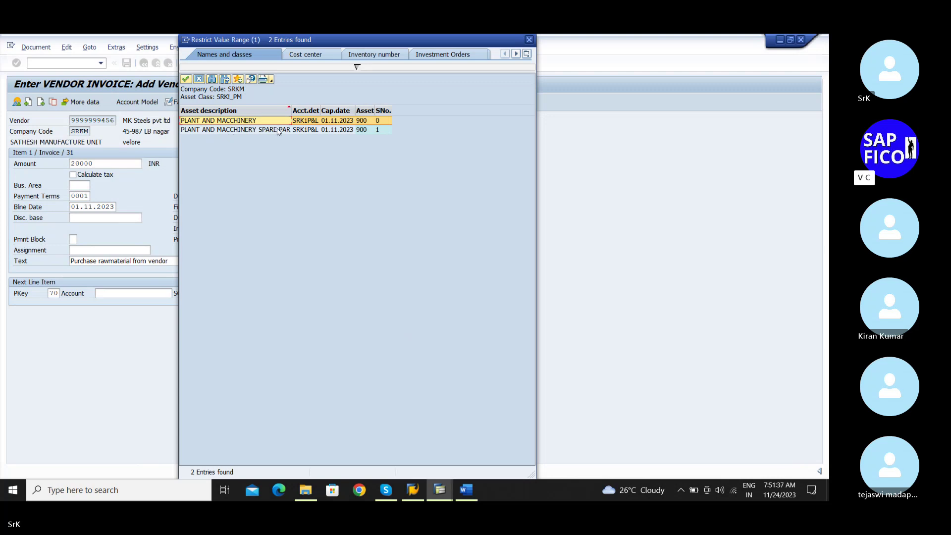
double_click(250, 120)
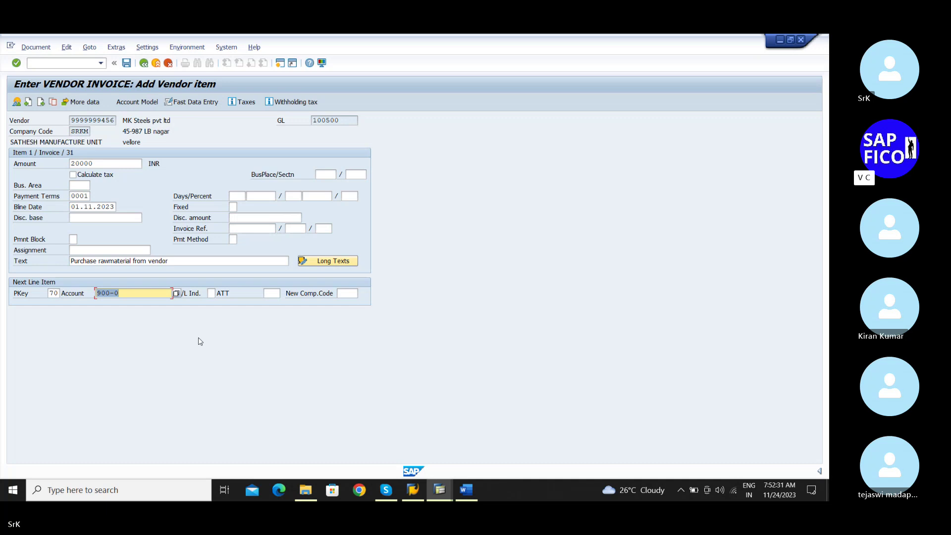
Set the asset line's transaction type to 100 and submit, getting the SRKM amount authorization error
click(271, 294)
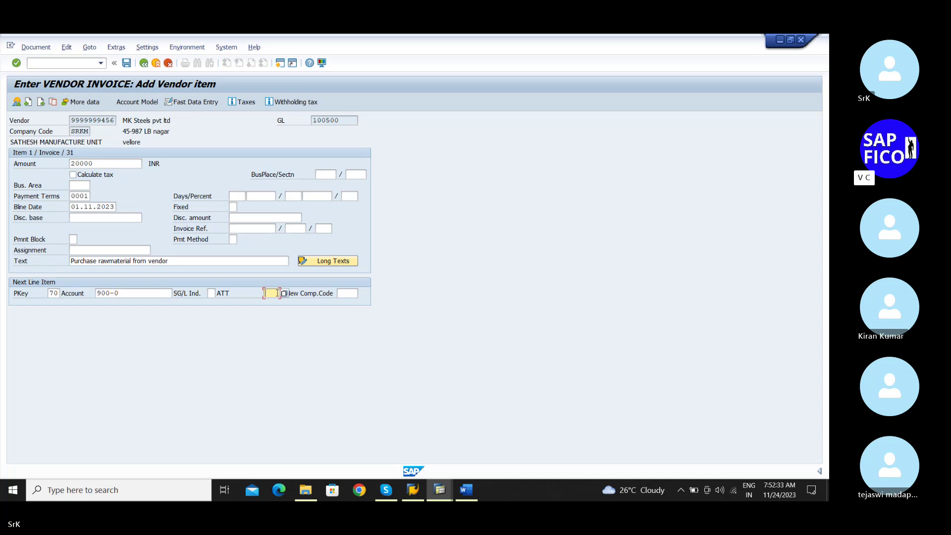
key(F4)
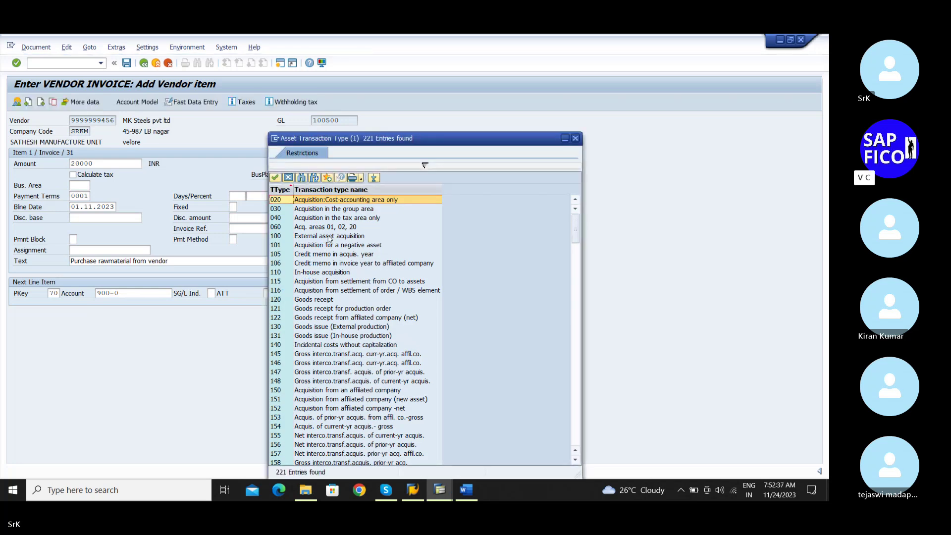
double_click(328, 236)
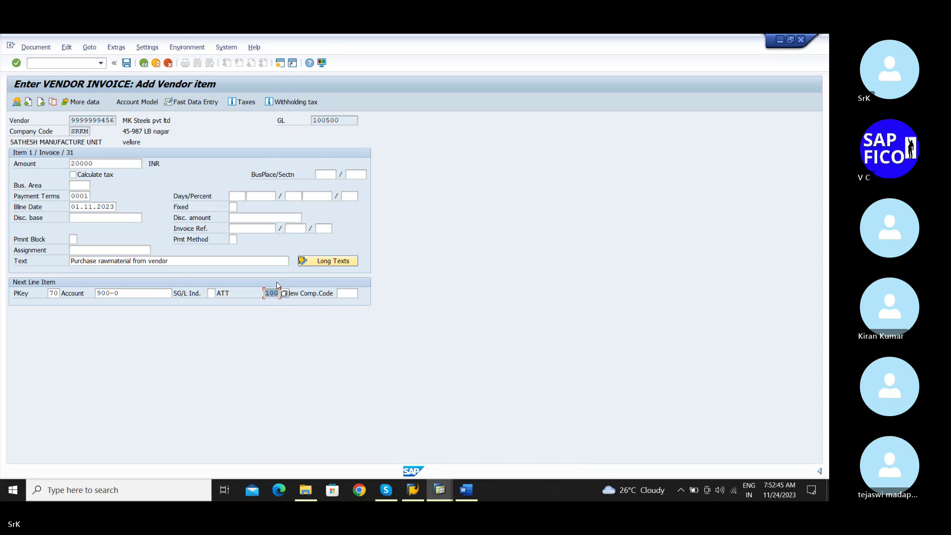
key(Return)
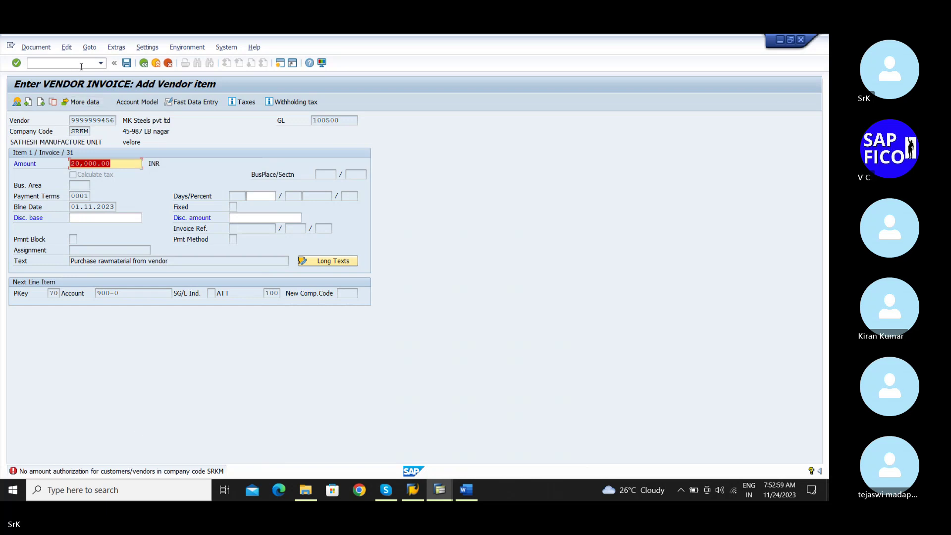
key(Return)
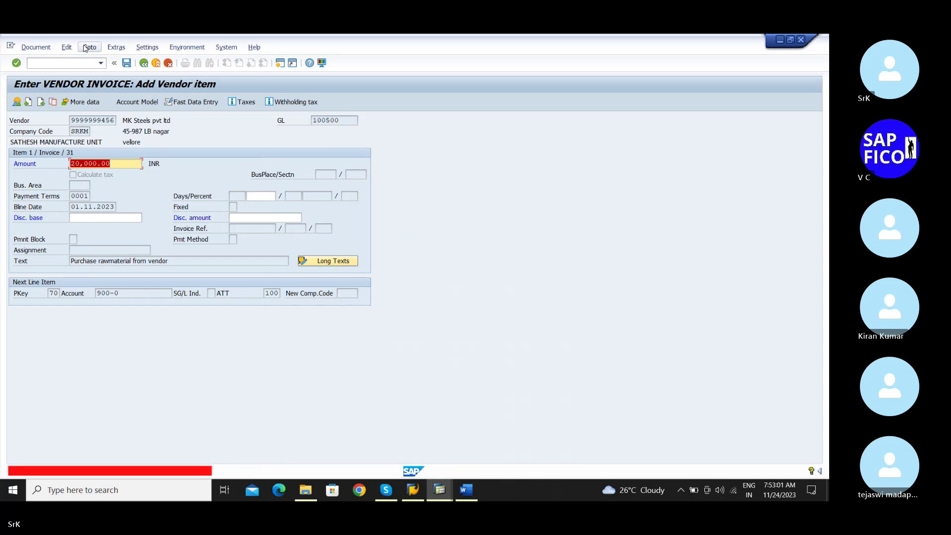
click(59, 64)
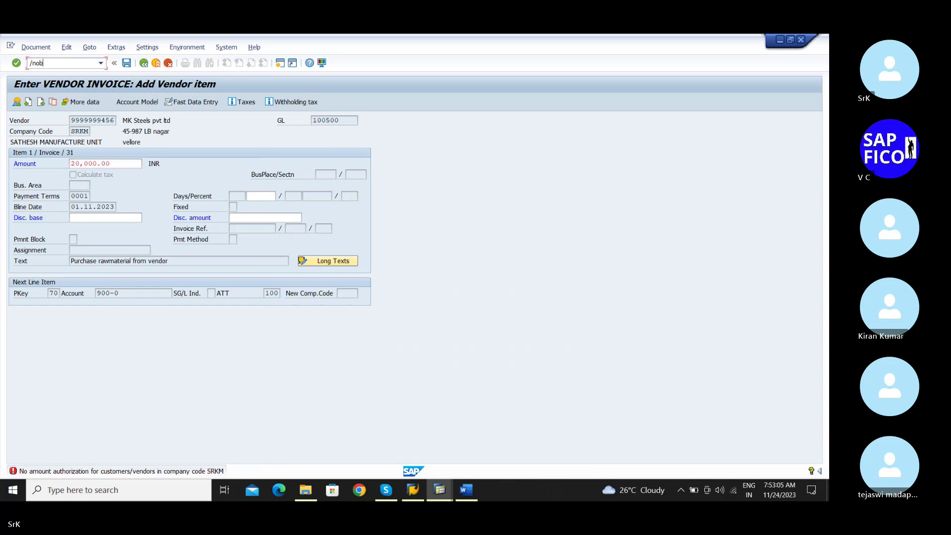
In OB57, re-save the existing user on tolerance group SRTG and start a new entries list
text(/nob57)
key(Return)
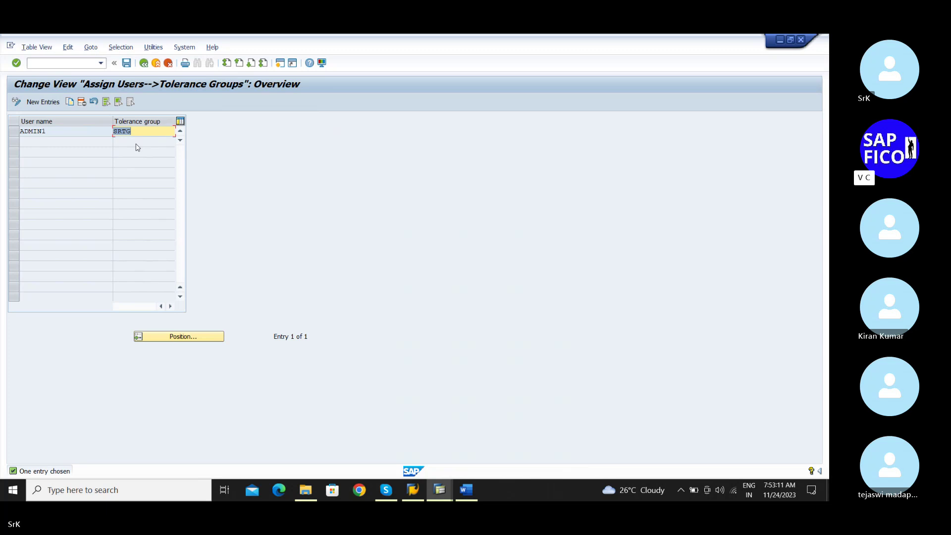
key(BackSpace)
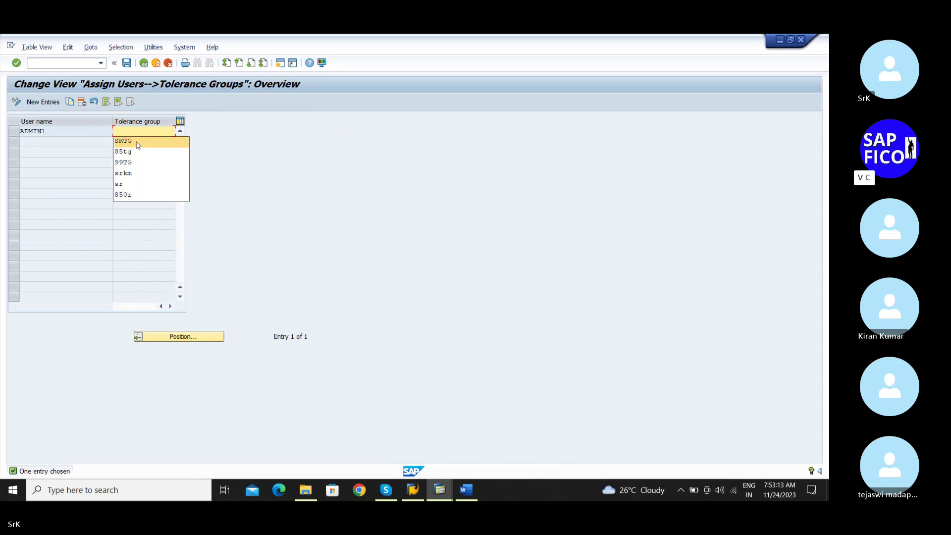
click(138, 145)
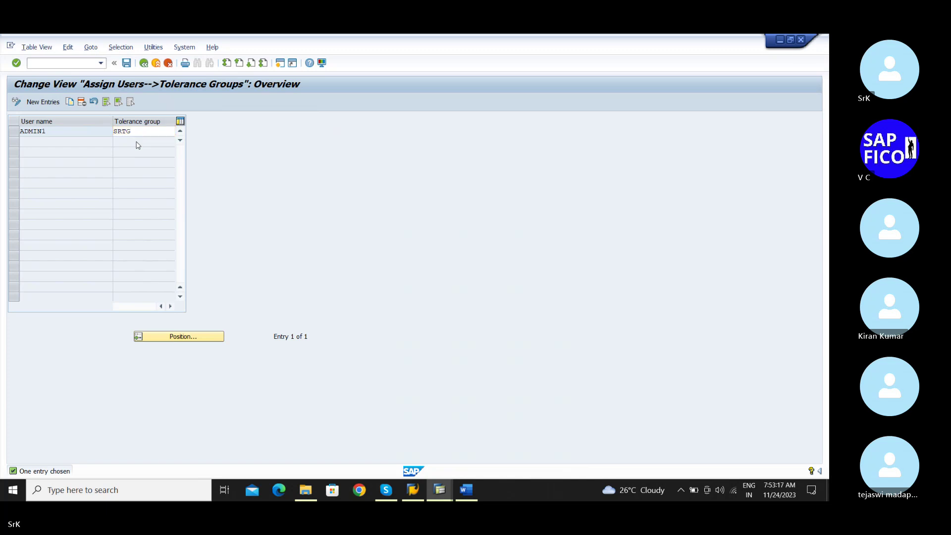
key(Return)
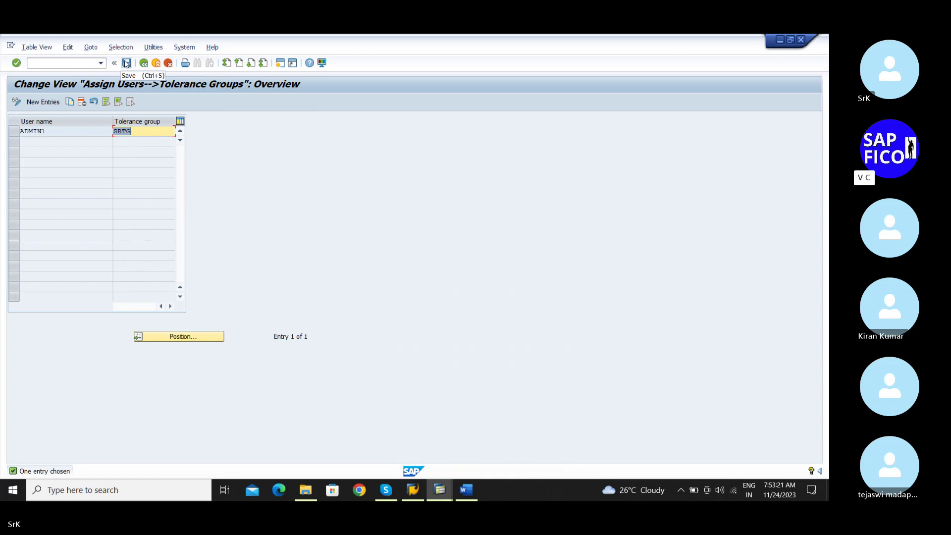
click(127, 64)
click(127, 63)
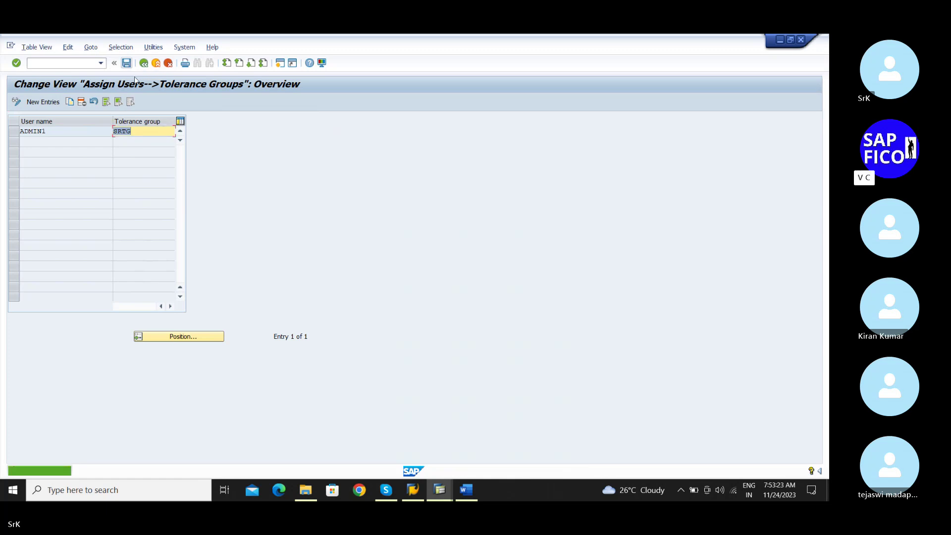
click(43, 102)
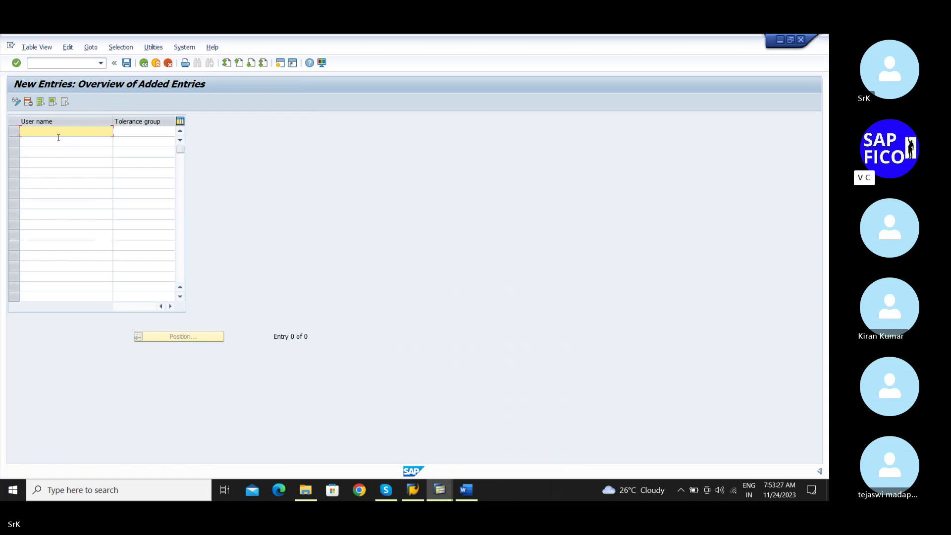
Enter a new row with the login user and tolerance group SRTG
text(admin)
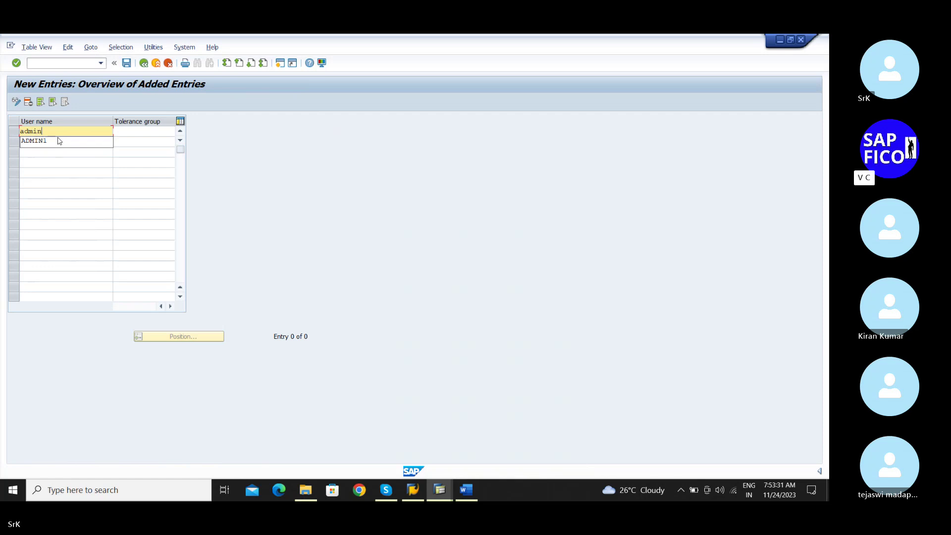
text(1)
key(Tab)
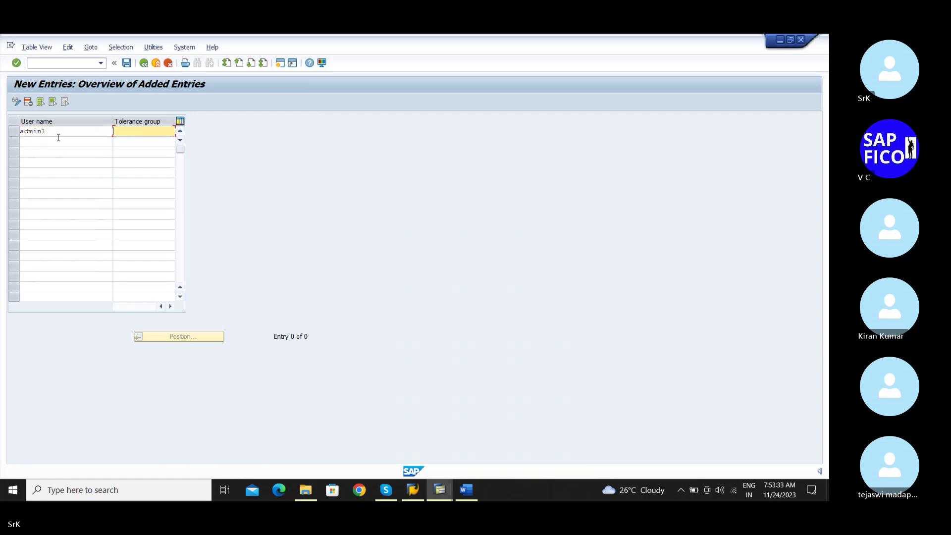
text(srtg)
key(Return)
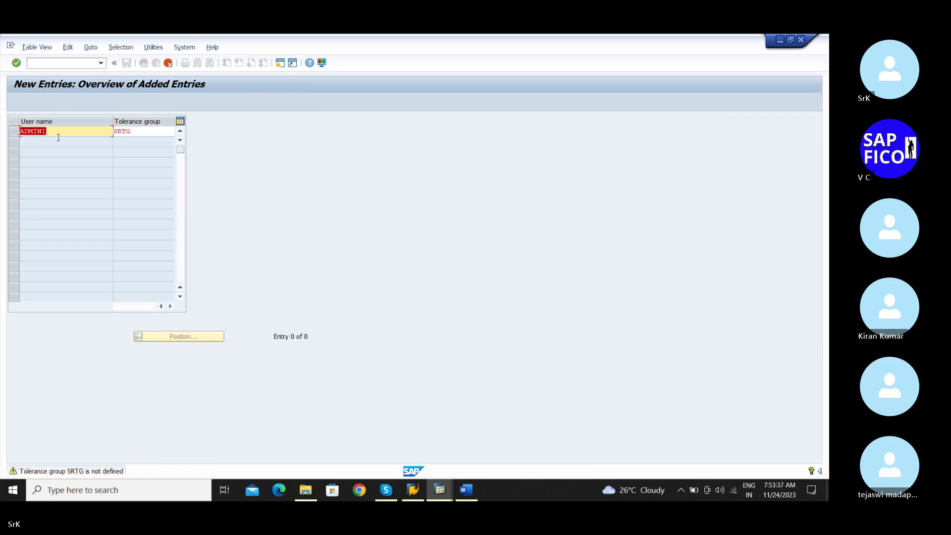
click(59, 141)
key(Return)
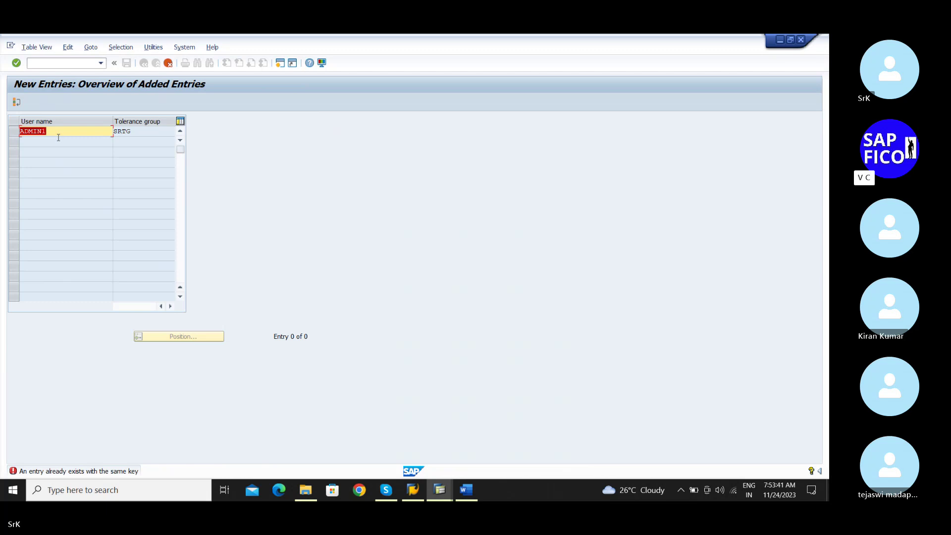
Discard the unsaved new entry and go back to the assignments overview
click(168, 63)
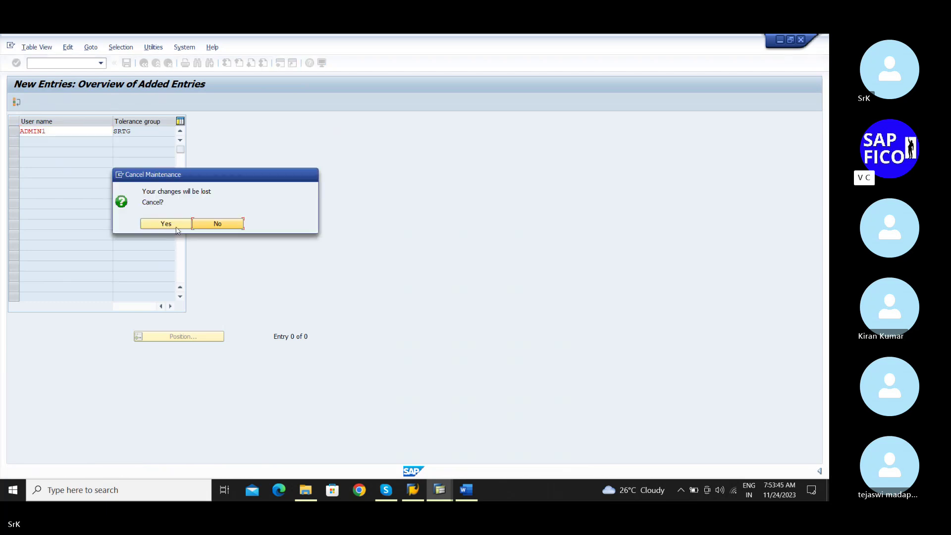
click(166, 224)
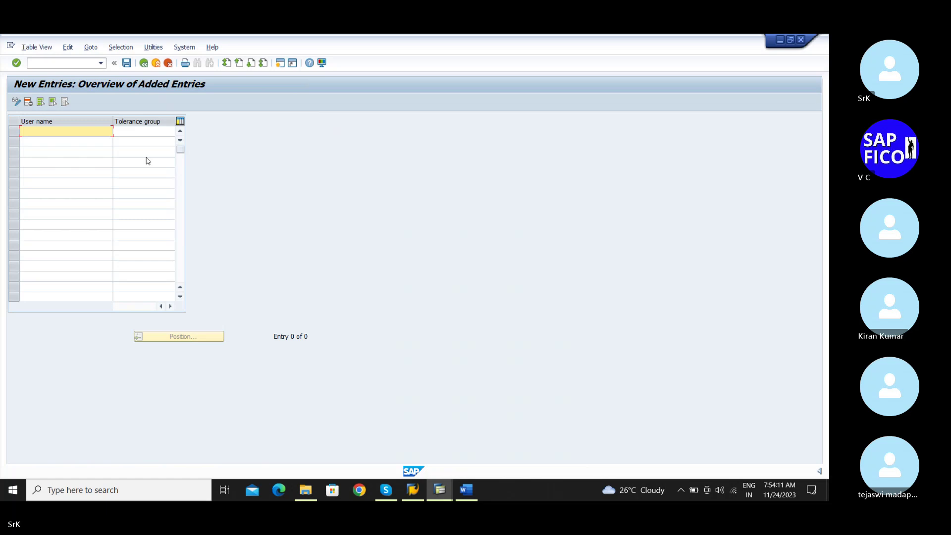
click(144, 64)
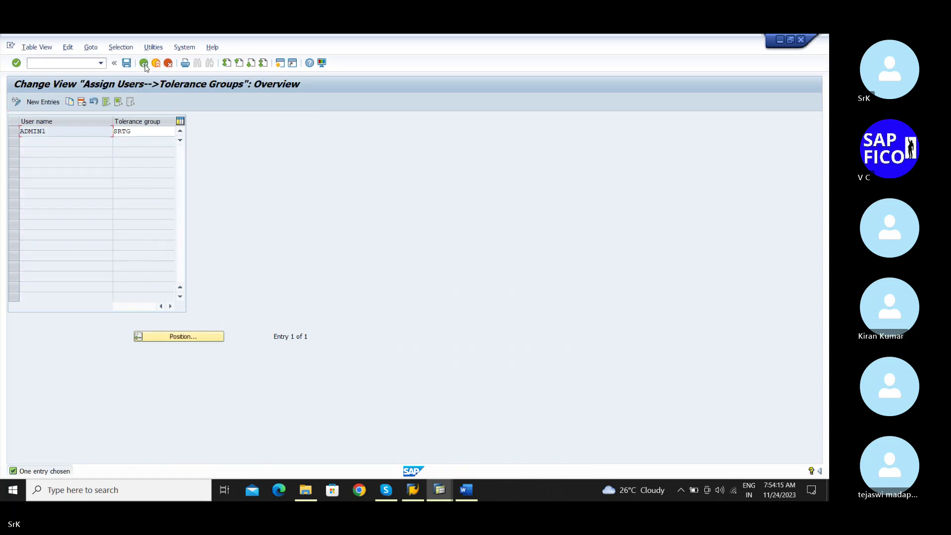
Back out to Easy Access, view the OBAO A/P Info System data volume settings, and return
click(144, 64)
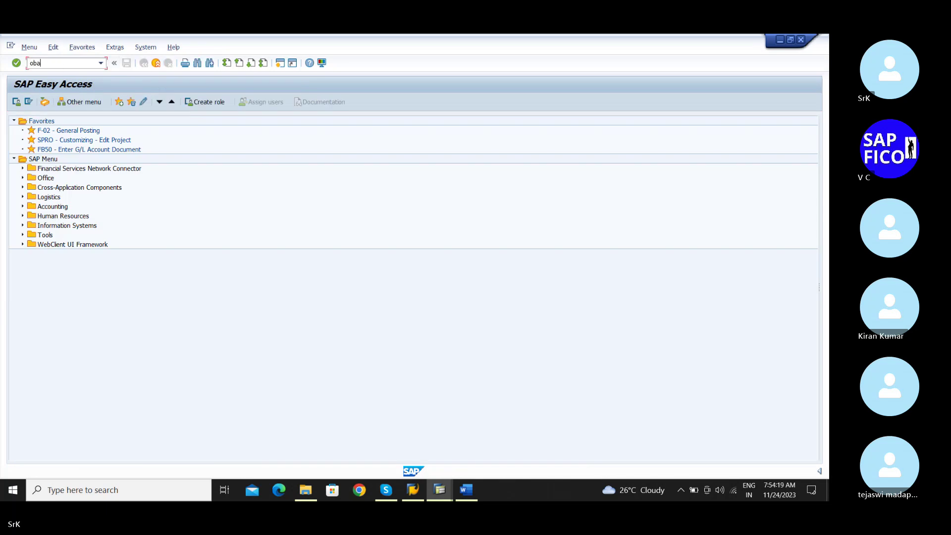
click(60, 65)
text(obao)
key(Return)
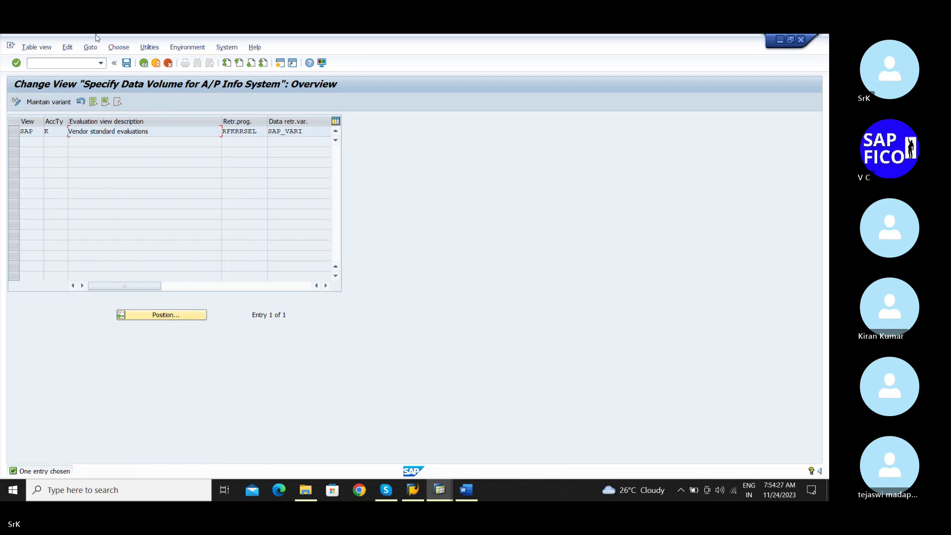
click(147, 65)
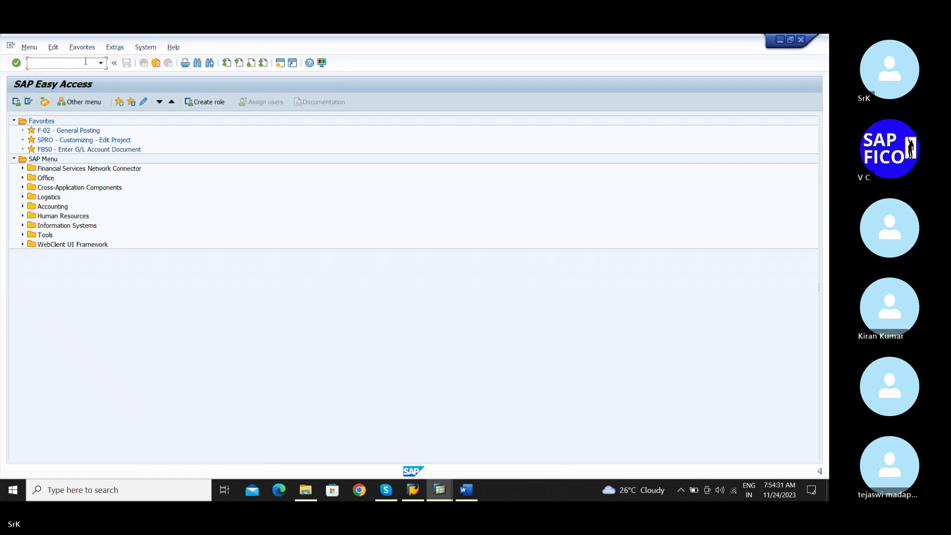
In OBA4, create a new tolerance group entry SRTG for company code SRKM
text(oba4)
key(Return)
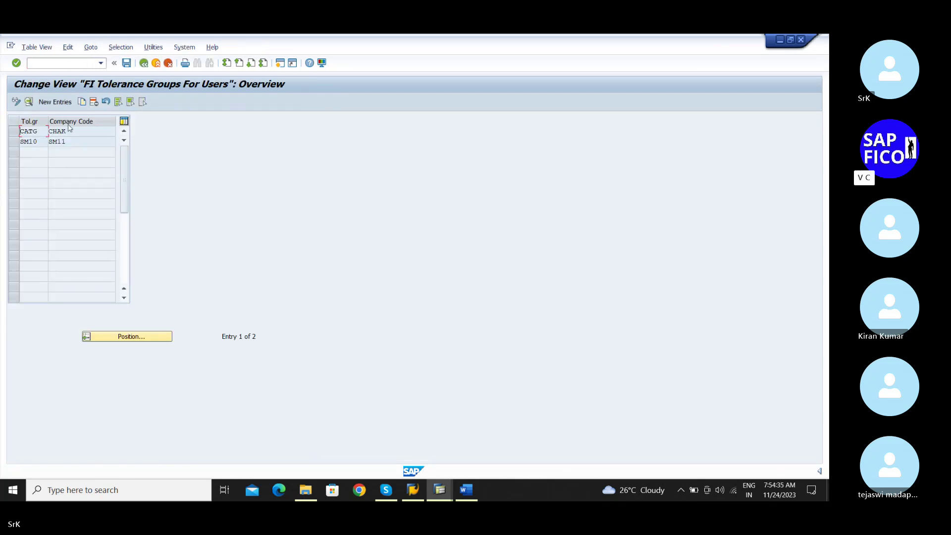
click(55, 101)
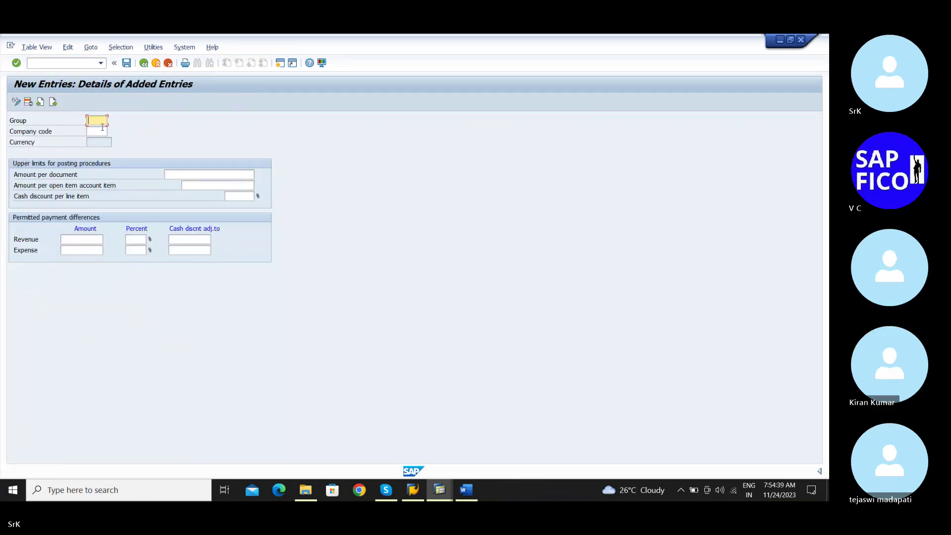
text(S)
click(99, 129)
click(98, 131)
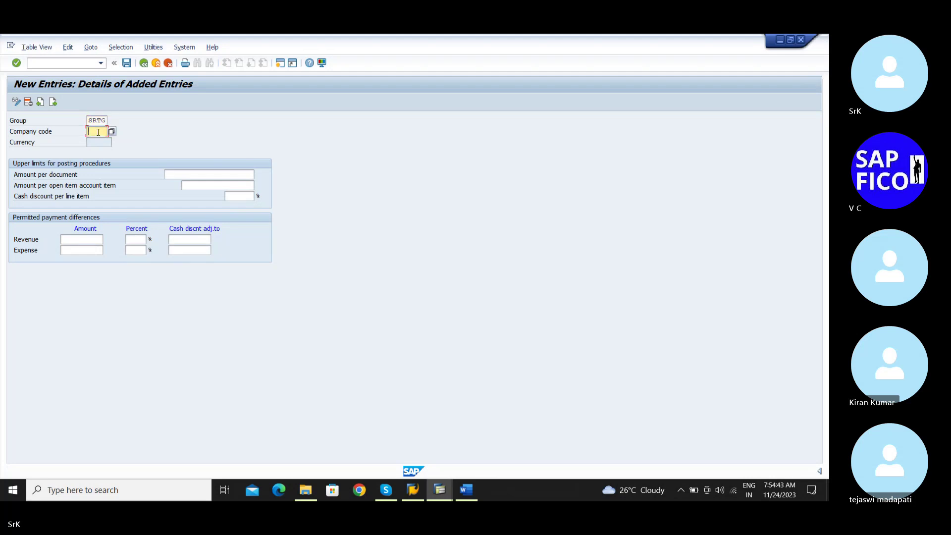
text(sr)
key(Down)
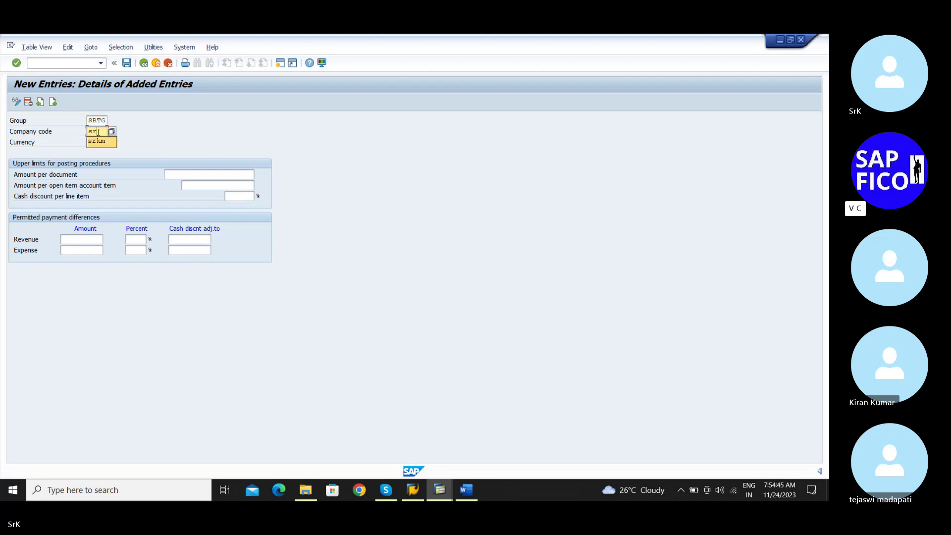
key(Return)
Set document and open item limits to 999,999,999 and cash discount per line to 10%
click(210, 175)
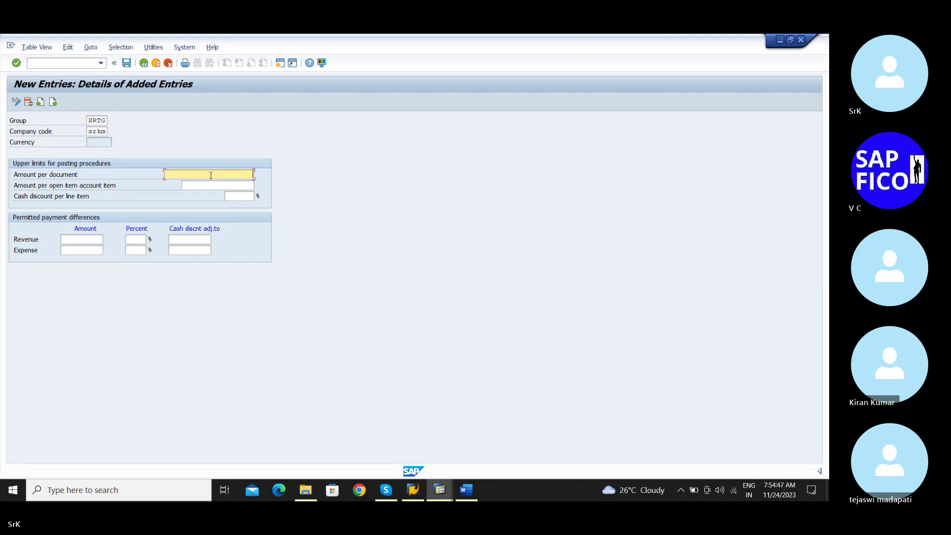
text(9)
click(218, 185)
click(218, 185)
text(99999999)
click(224, 198)
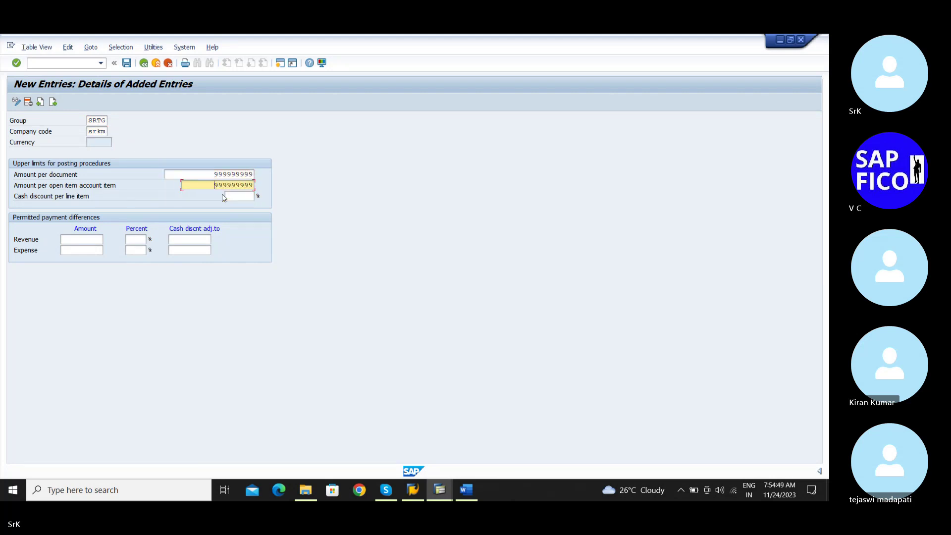
text(1)
click(237, 207)
Set revenue and expense payment differences to 100 and 5%, with cash discount adjustments of 5
click(82, 239)
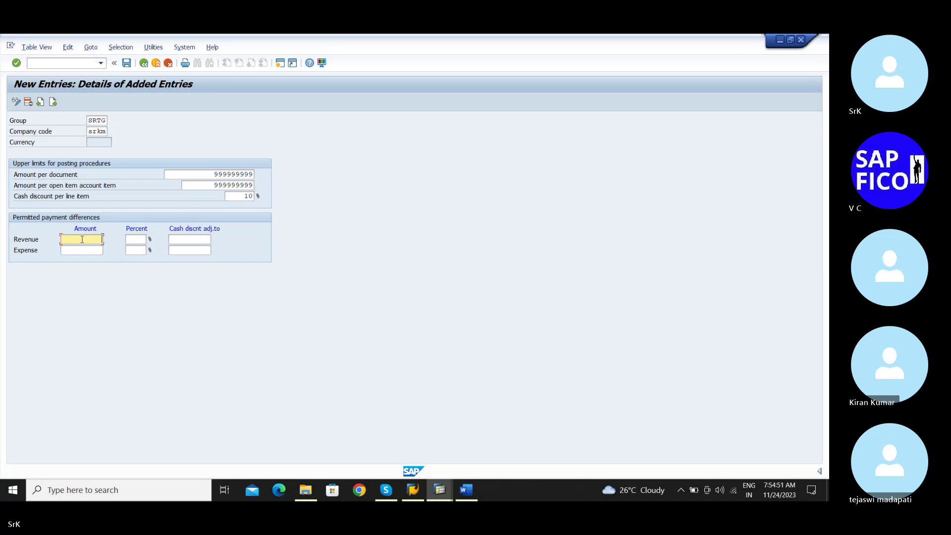
text(1)
click(82, 246)
click(82, 250)
text(1)
click(82, 261)
click(145, 240)
text(5)
click(144, 247)
click(145, 251)
click(143, 260)
click(191, 241)
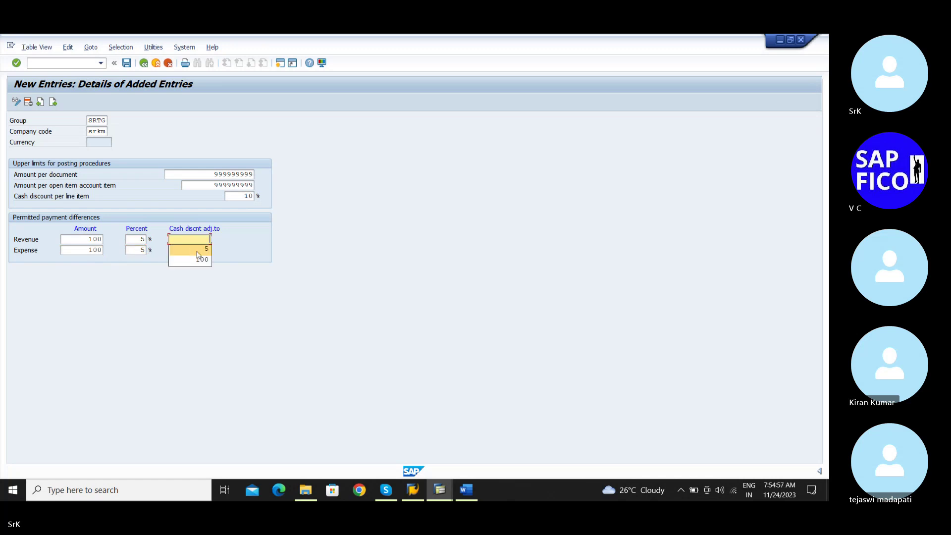
click(197, 254)
click(199, 252)
click(199, 262)
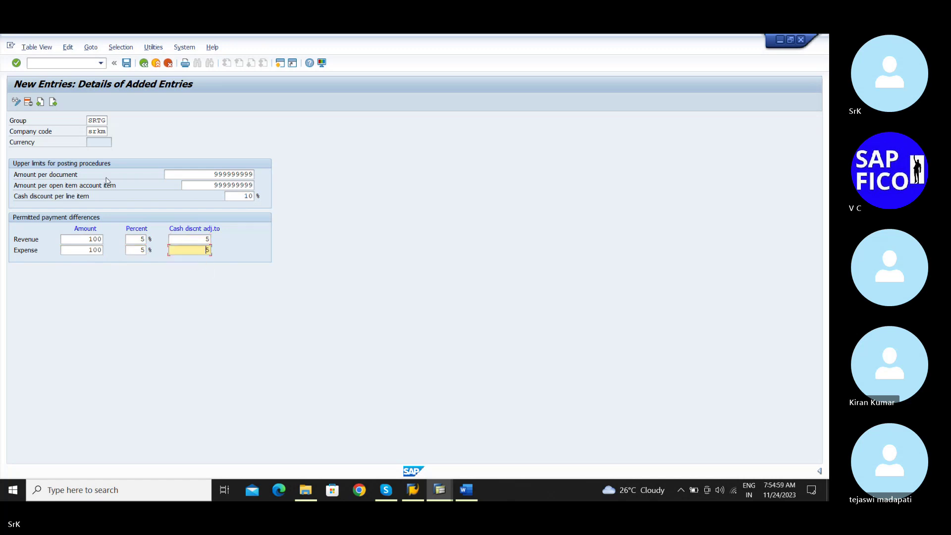
key(Return)
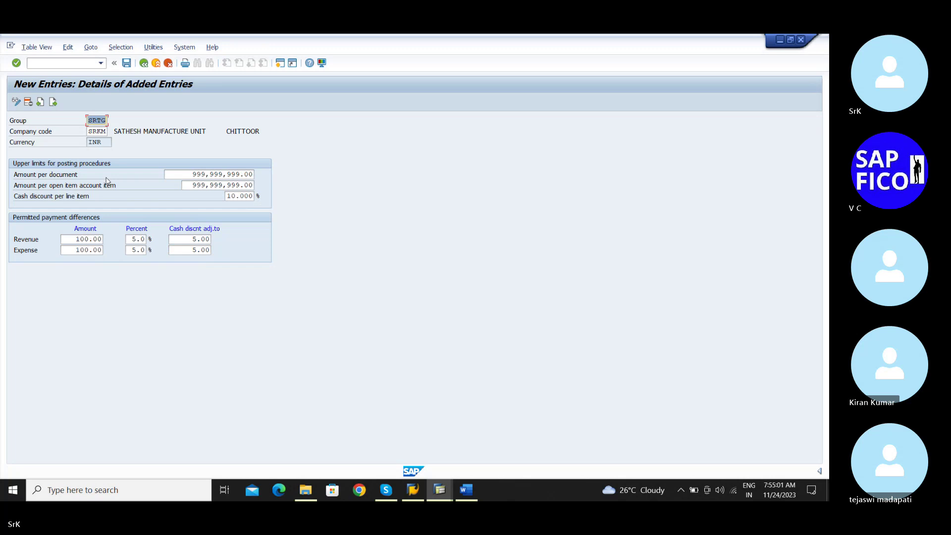
Save tolerance group SRTG under the customizing request and return to the overview
click(126, 63)
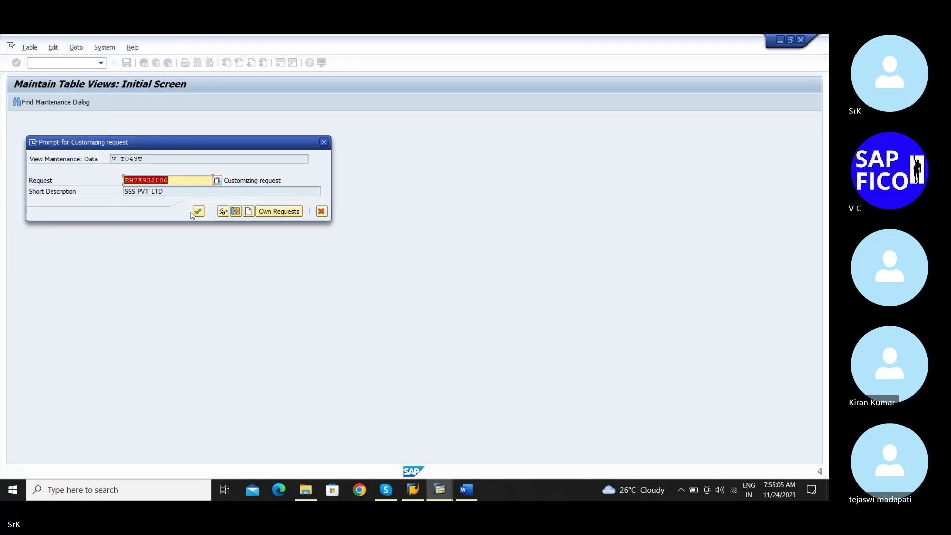
click(197, 211)
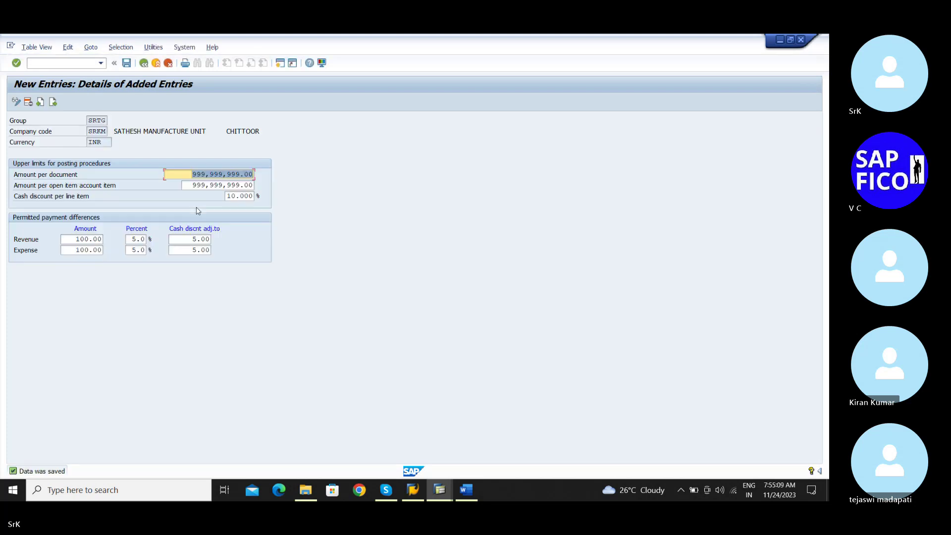
click(145, 66)
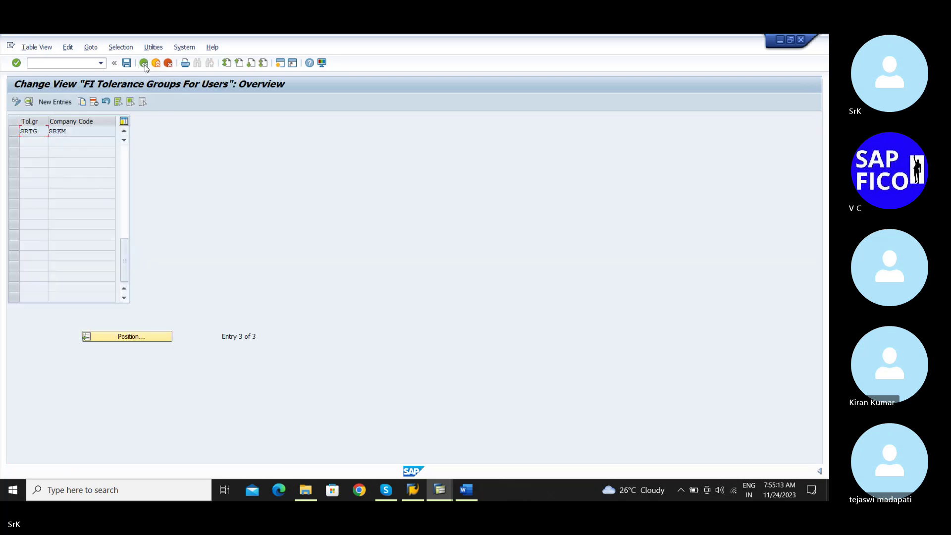
Assign tolerance group SRTG to the admin user in OB57, save it, and return to Easy Access
click(145, 65)
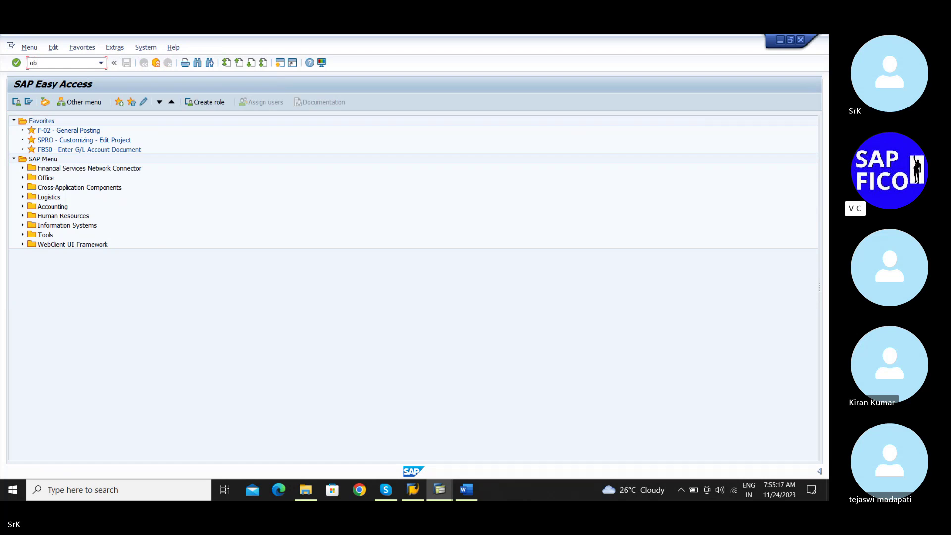
key(Return)
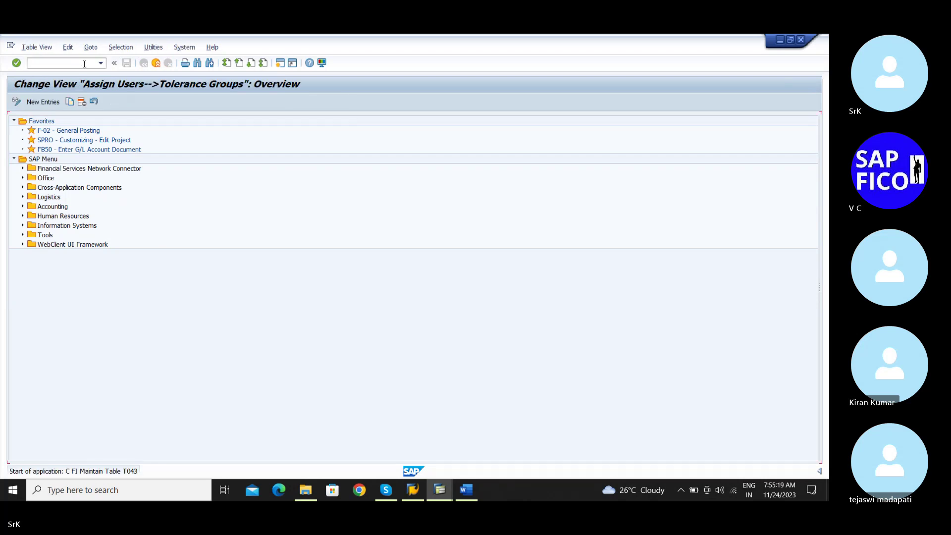
key(BackSpace)
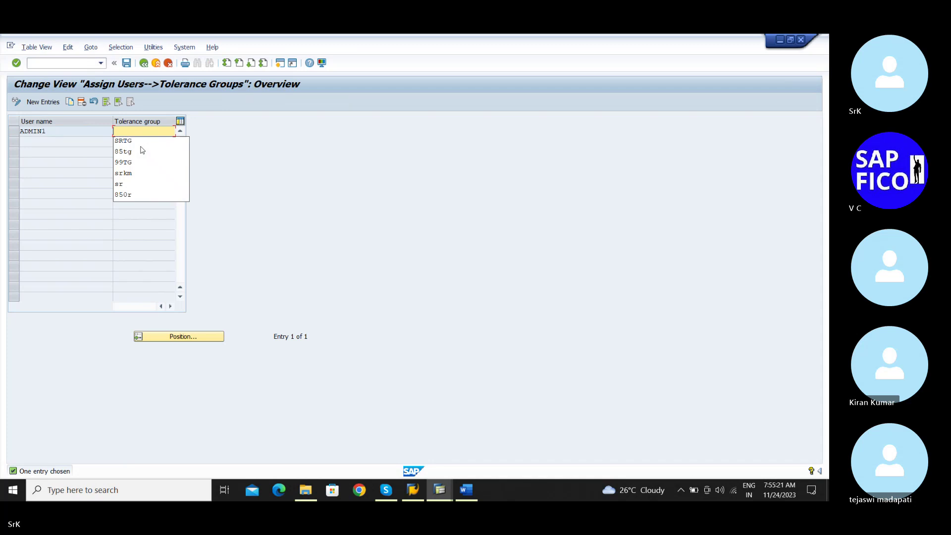
text(srt)
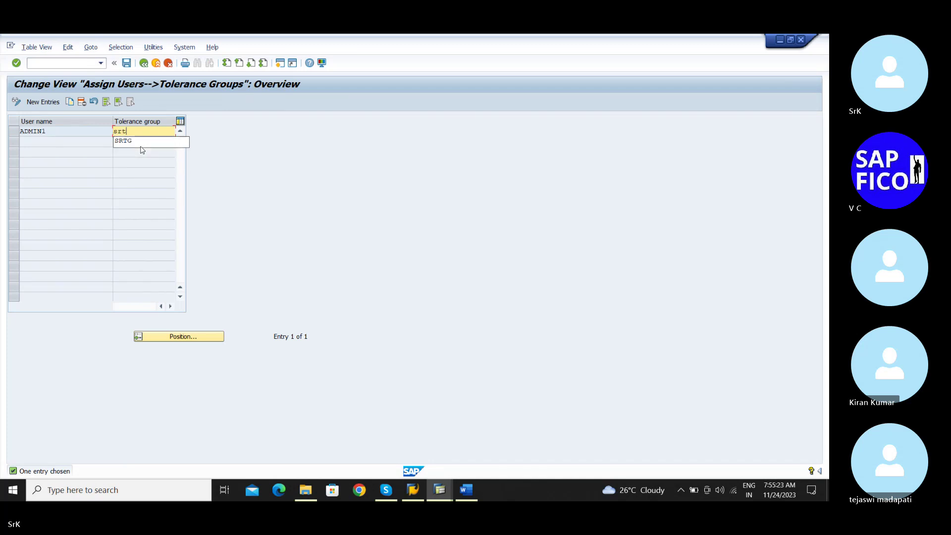
key(Down)
key(Return)
key(Return)
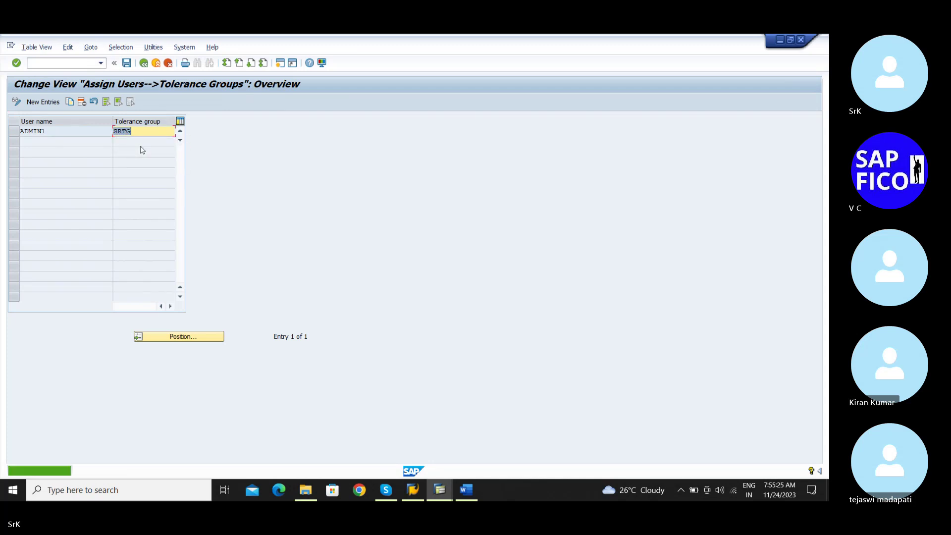
click(126, 64)
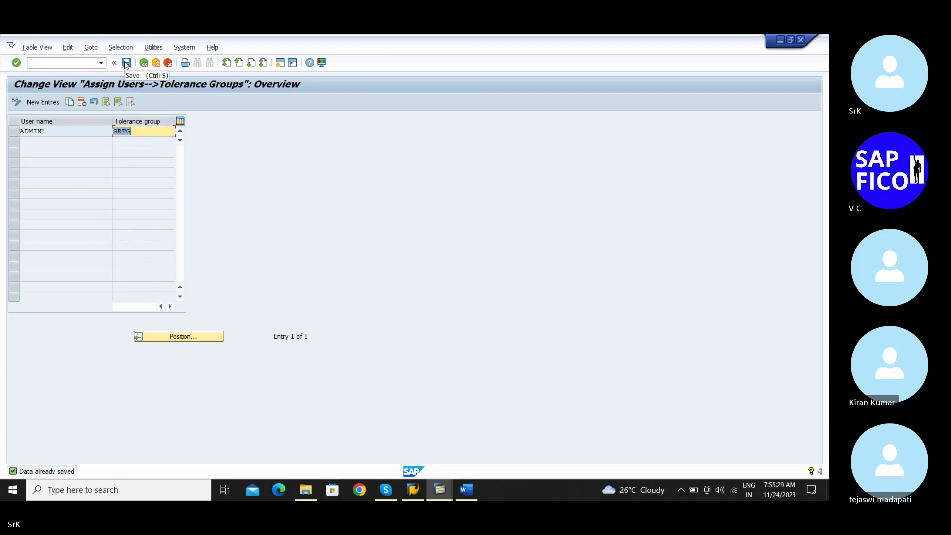
click(143, 64)
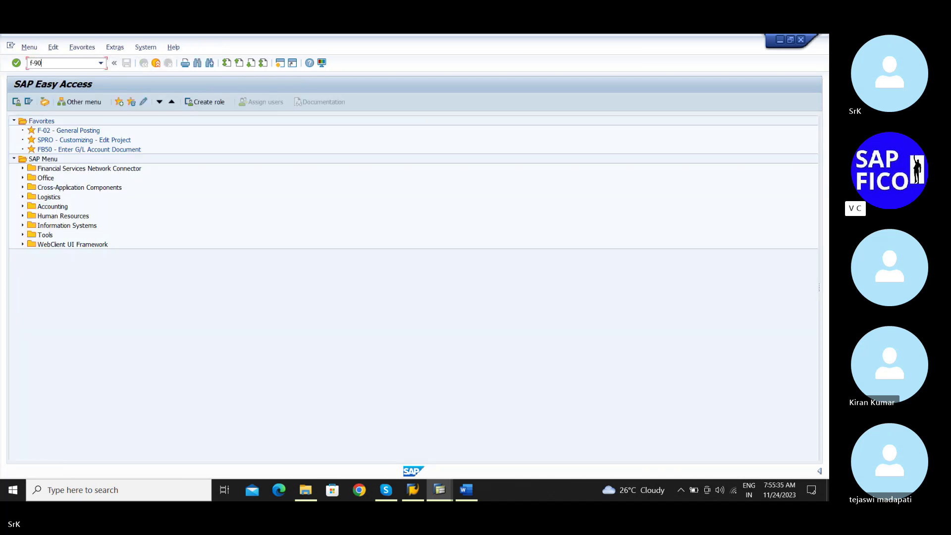
Fill the F-90 header: document date 01.11.2023, period 08, company code srkm, reference Asset 1, header text
key(Return)
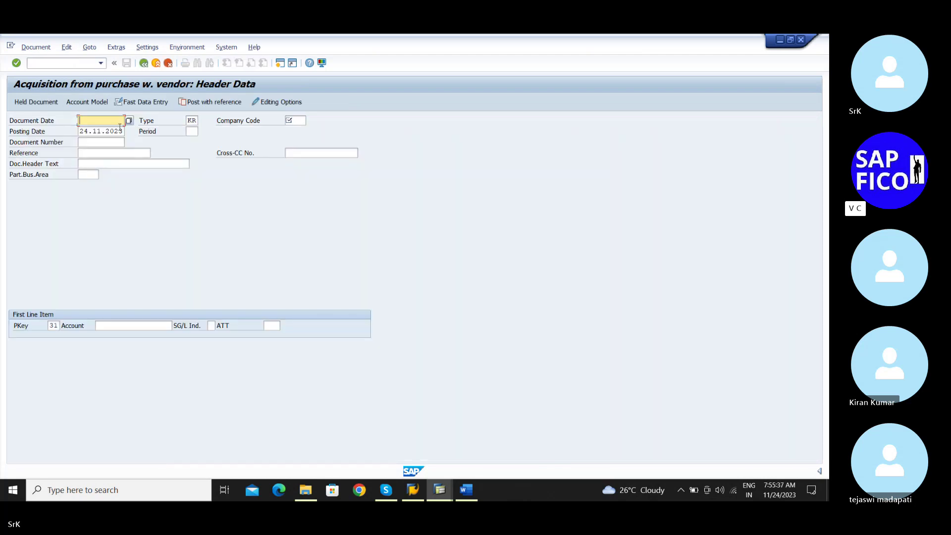
click(120, 127)
click(114, 130)
click(192, 131)
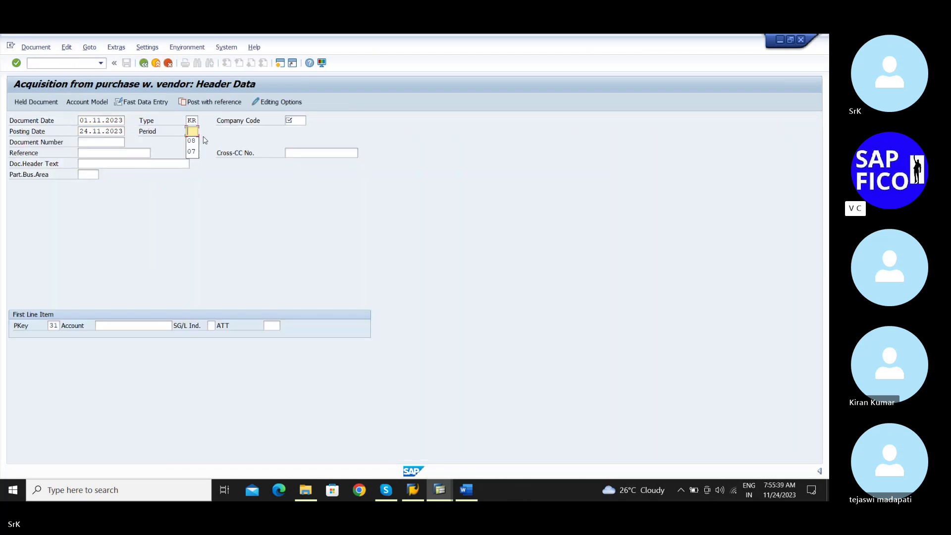
click(192, 141)
click(292, 120)
click(293, 129)
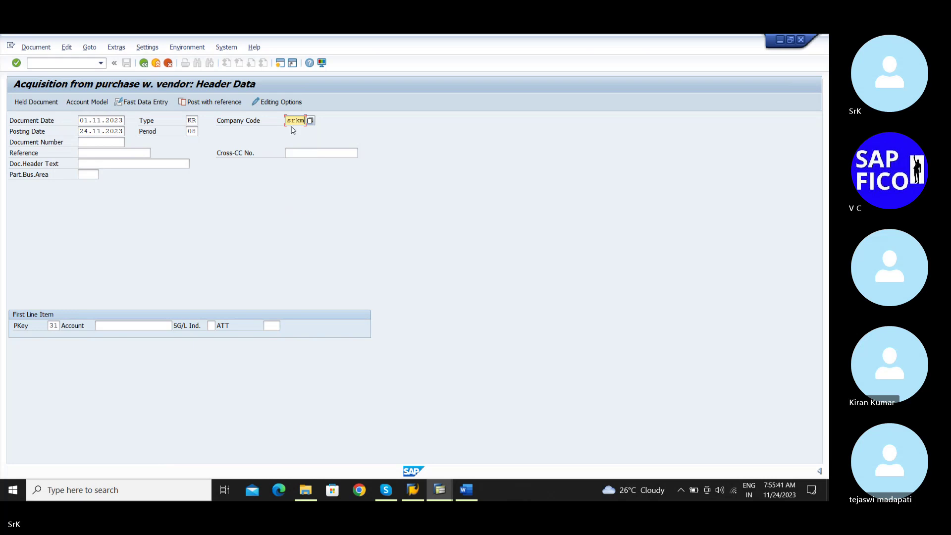
click(106, 153)
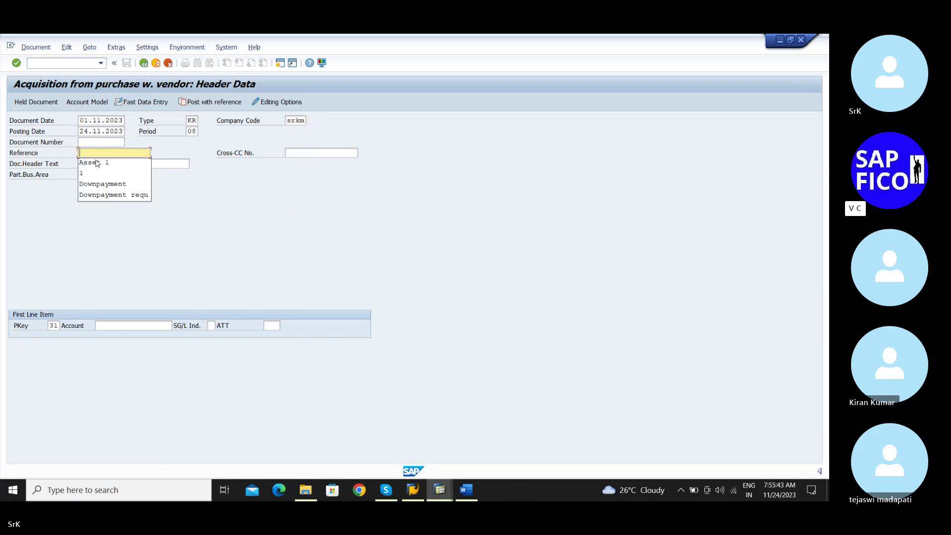
click(91, 164)
click(97, 164)
click(97, 174)
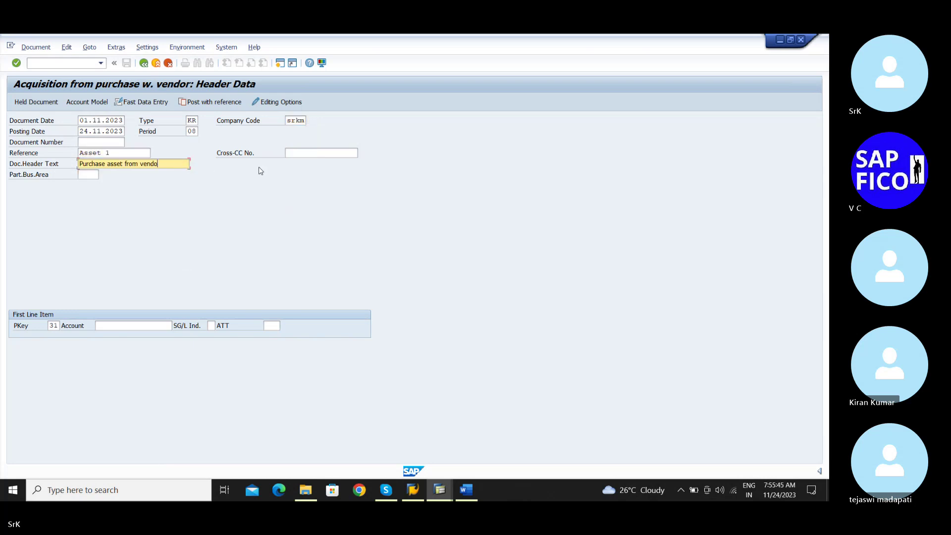
click(297, 153)
click(84, 176)
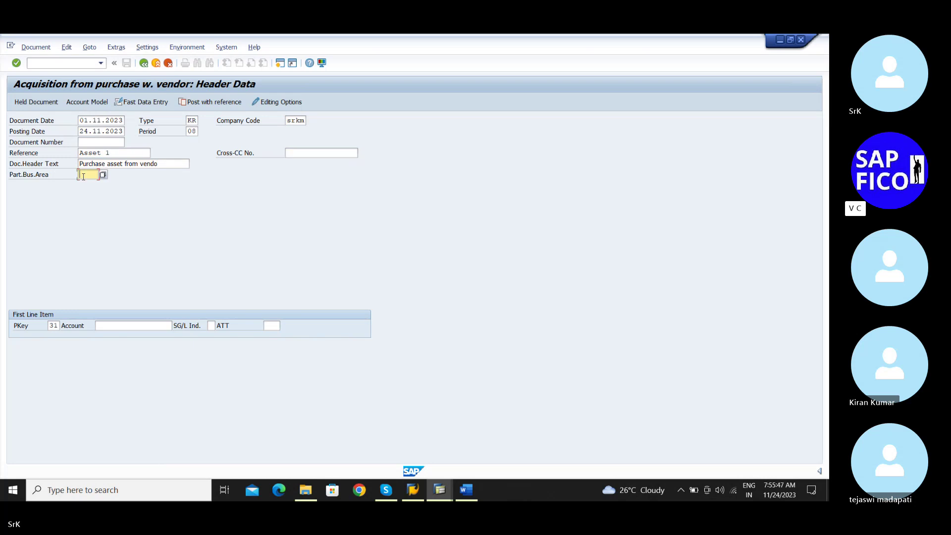
click(119, 326)
click(121, 327)
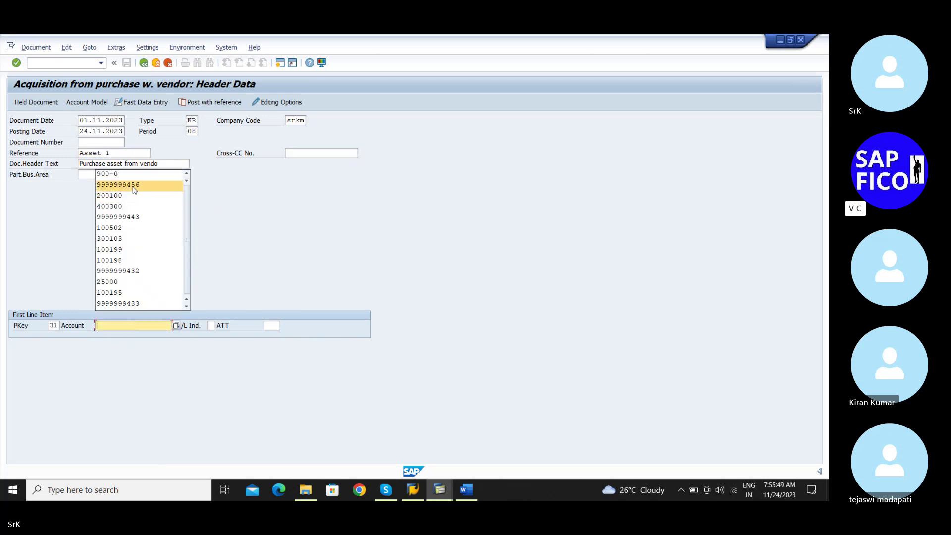
click(138, 185)
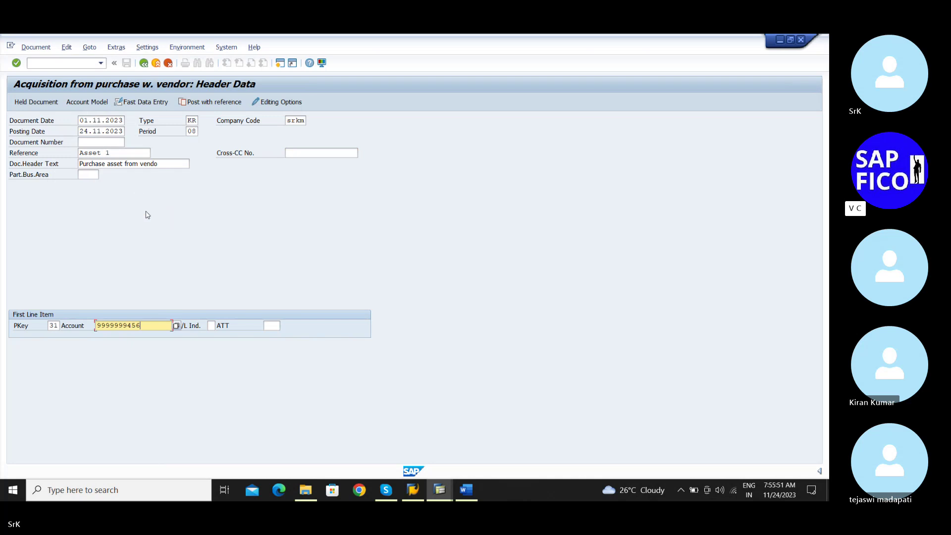
key(BackSpace)
key(BackSpace)
key(BackSpace)
key(BackSpace)
key(BackSpace)
key(BackSpace)
key(BackSpace)
key(BackSpace)
key(BackSpace)
key(BackSpace)
click(176, 325)
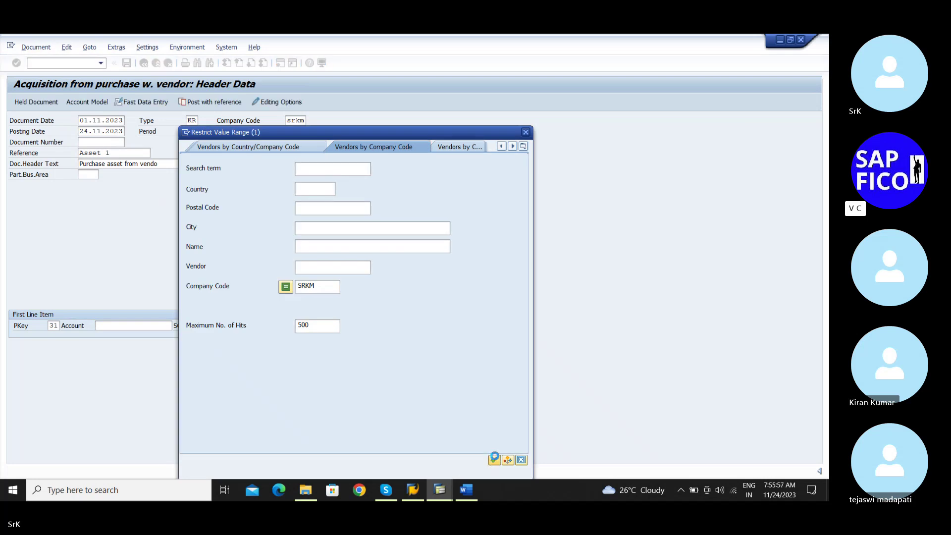
click(494, 458)
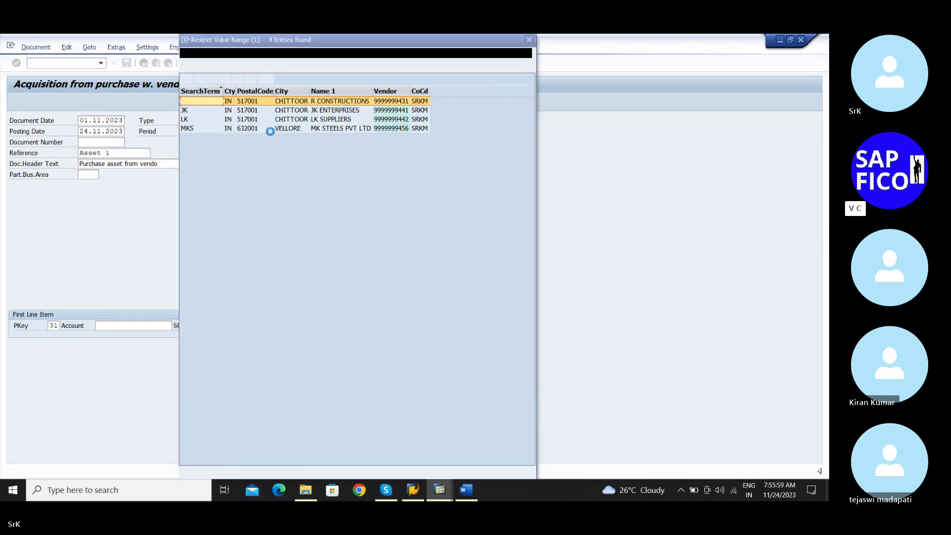
key(Escape)
key(Escape)
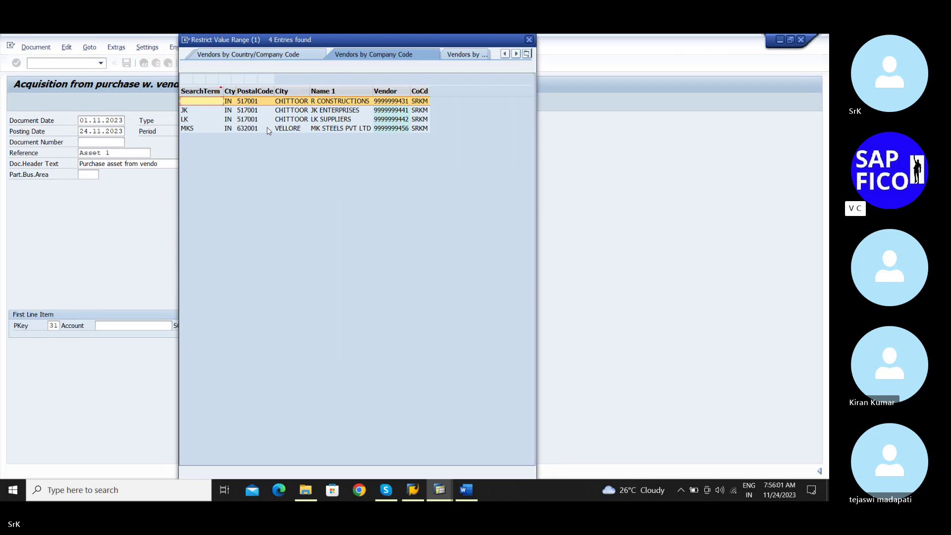
click(266, 326)
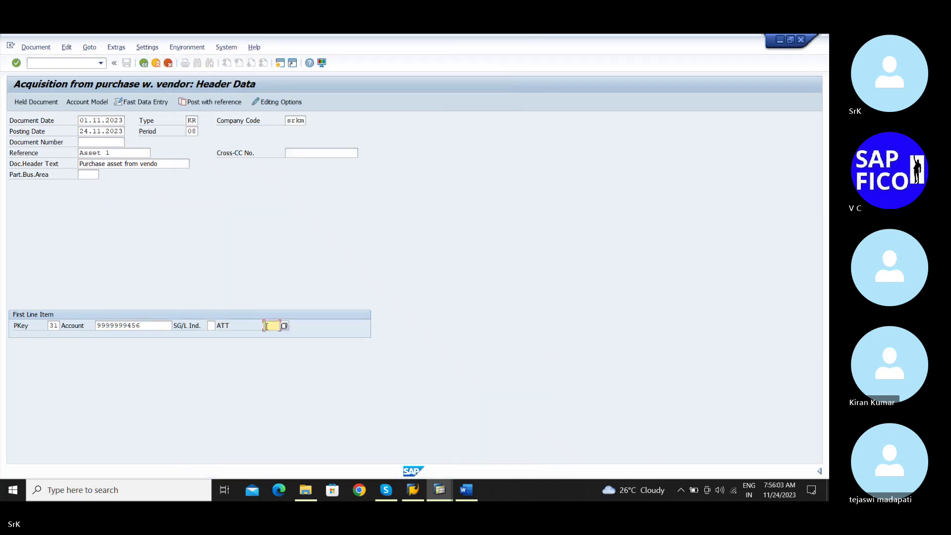
text(100)
key(Return)
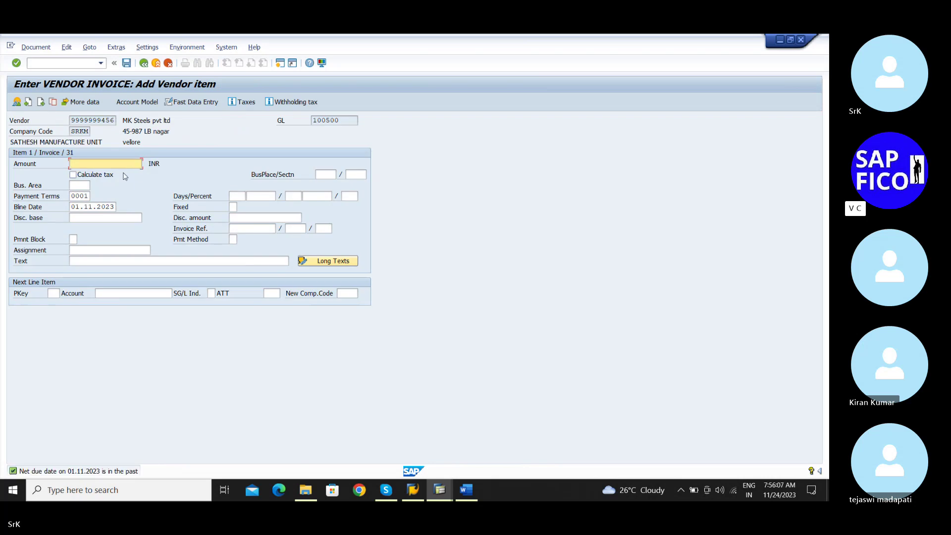
Give the vendor item amount 20000 and text 'Purchase rawmaterial from vendor'
click(106, 164)
click(99, 174)
click(83, 251)
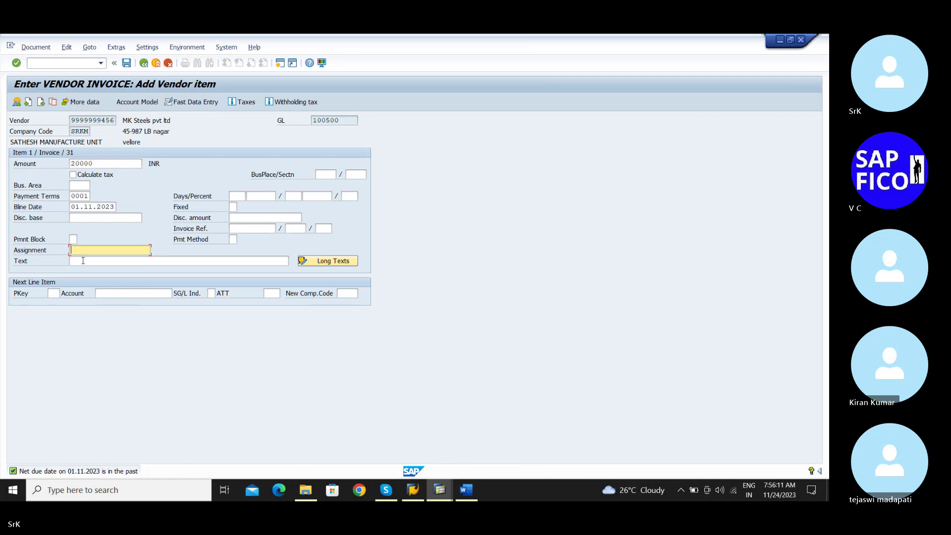
click(94, 261)
click(99, 266)
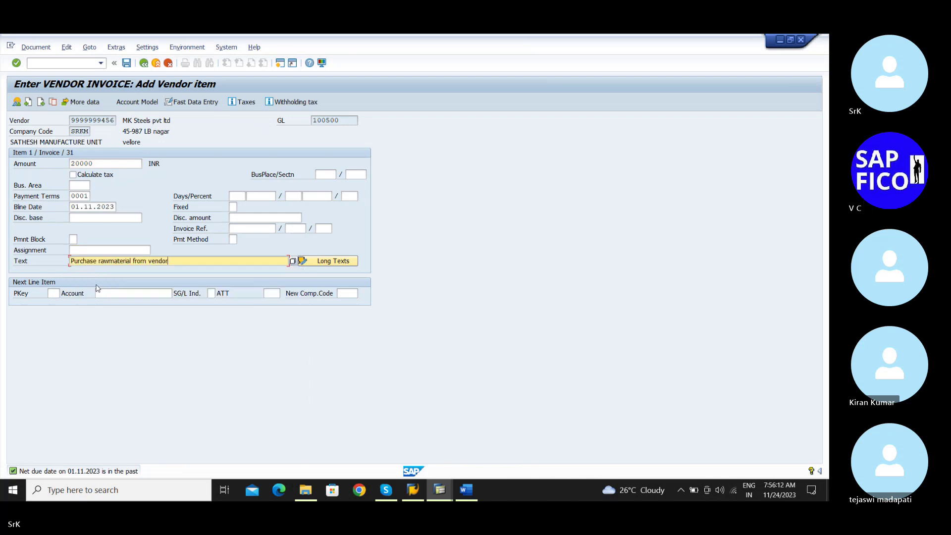
Start the next line with posting key 70 for asset 900-0 chosen from the asset search
click(53, 293)
click(54, 292)
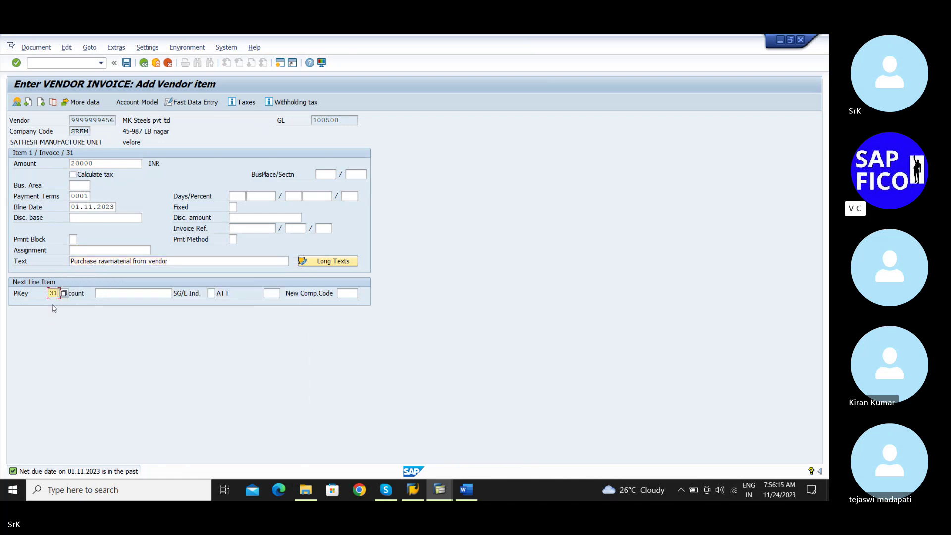
click(54, 293)
click(56, 315)
click(121, 293)
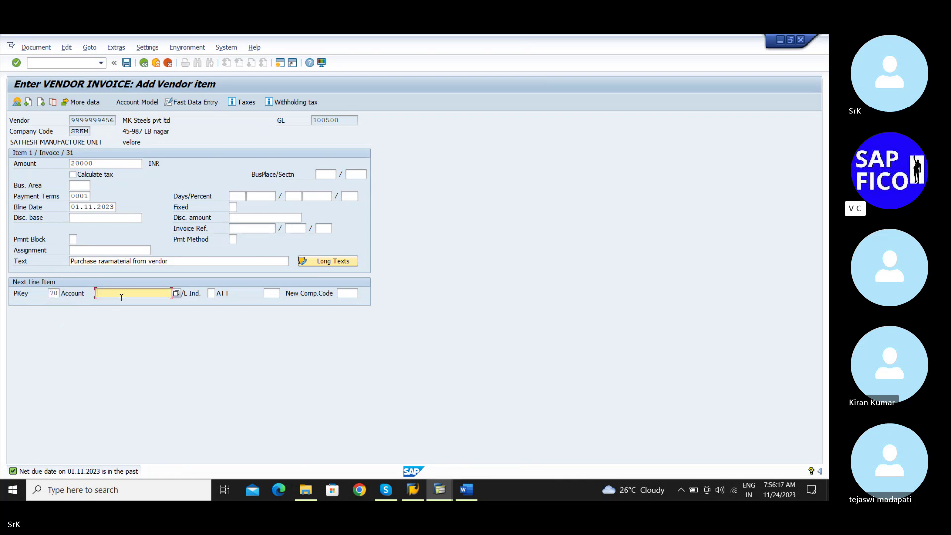
click(176, 294)
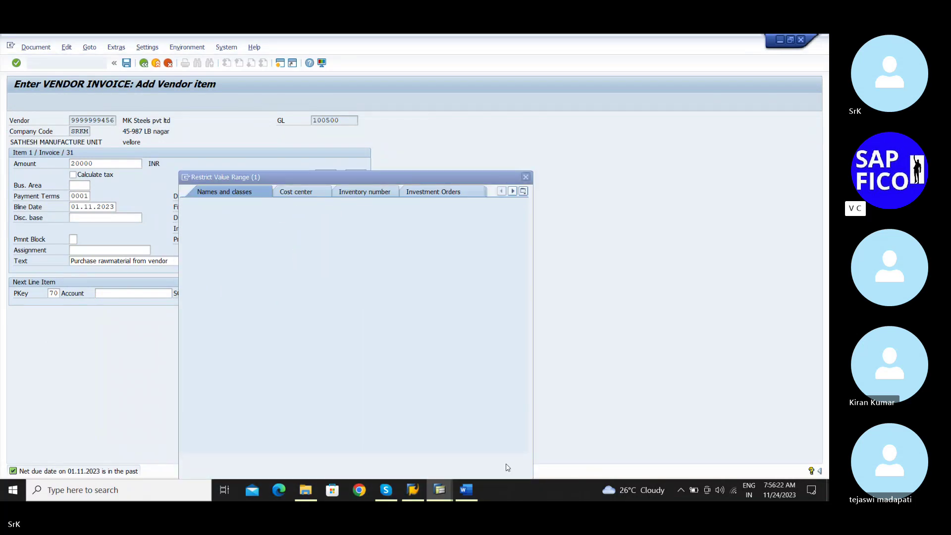
key(Return)
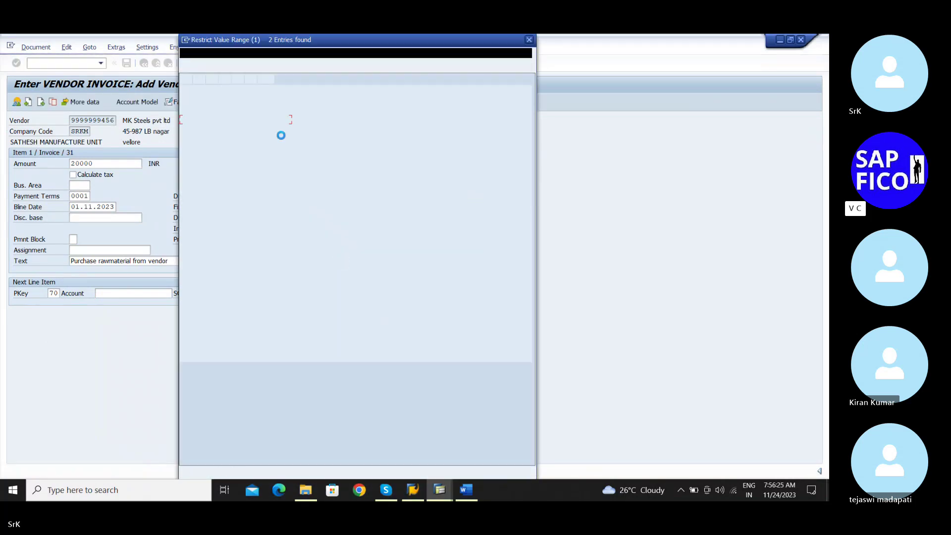
double_click(246, 123)
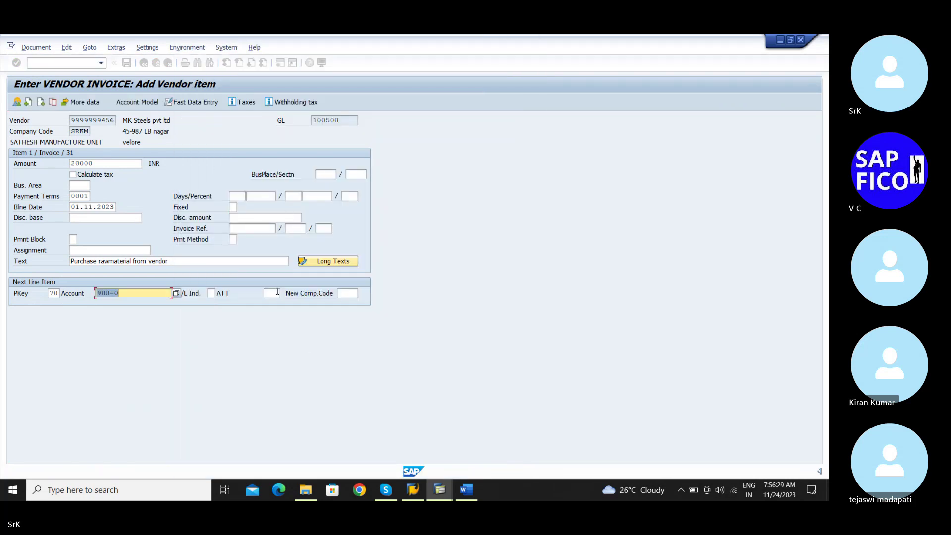
click(277, 294)
Complete the asset line with type 100, amount 20,000.00 and copied text, then post as document 18015
text(100)
key(Return)
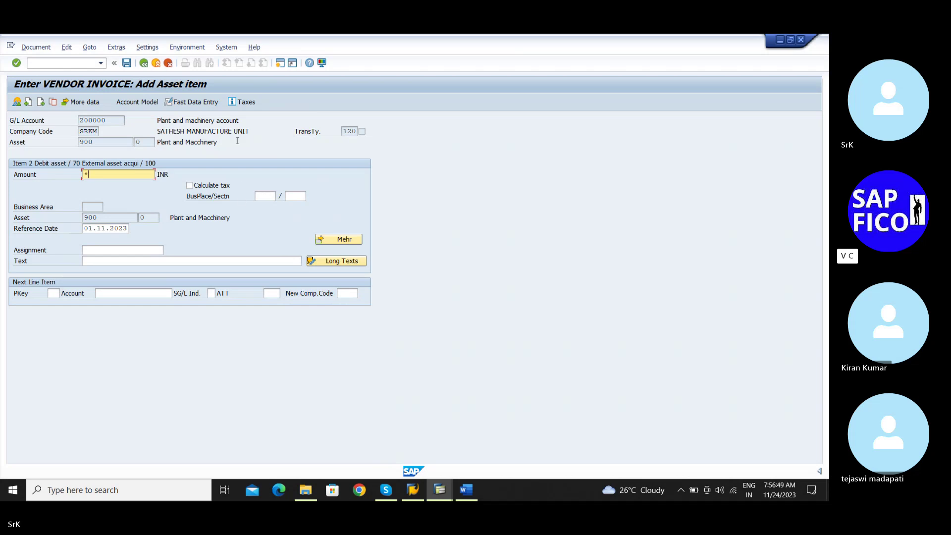
click(101, 261)
text(+)
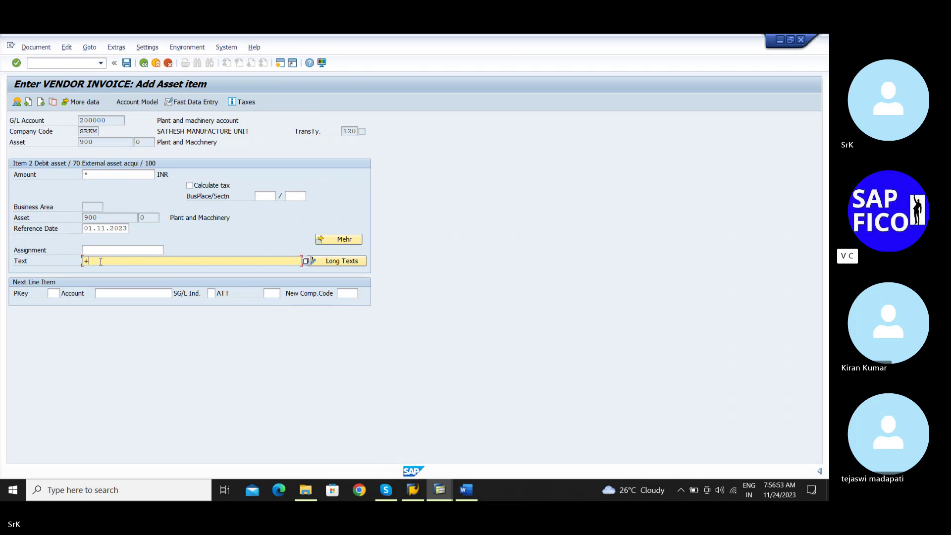
key(Return)
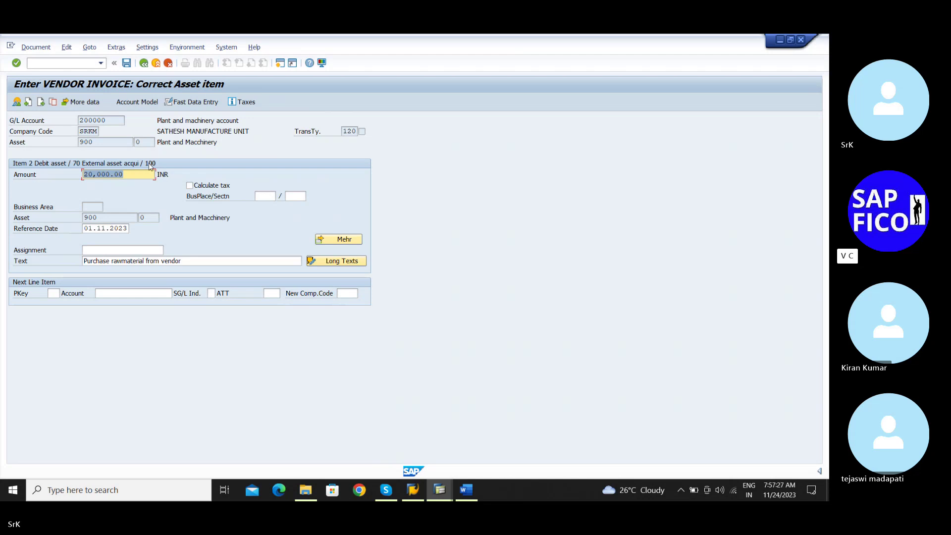
click(127, 63)
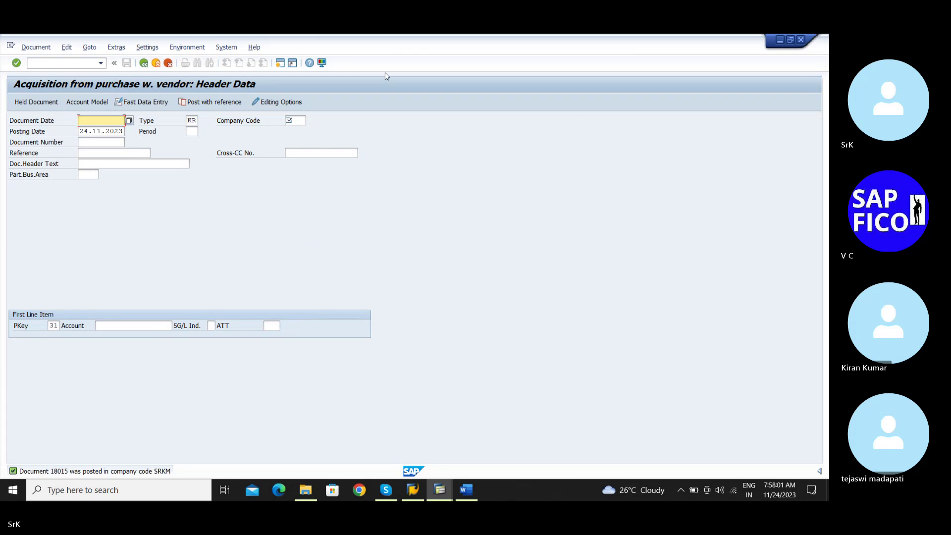
Review document 18015's vendor credit and asset debit of 20,000.00 INR in FB03, then open AS03
click(82, 65)
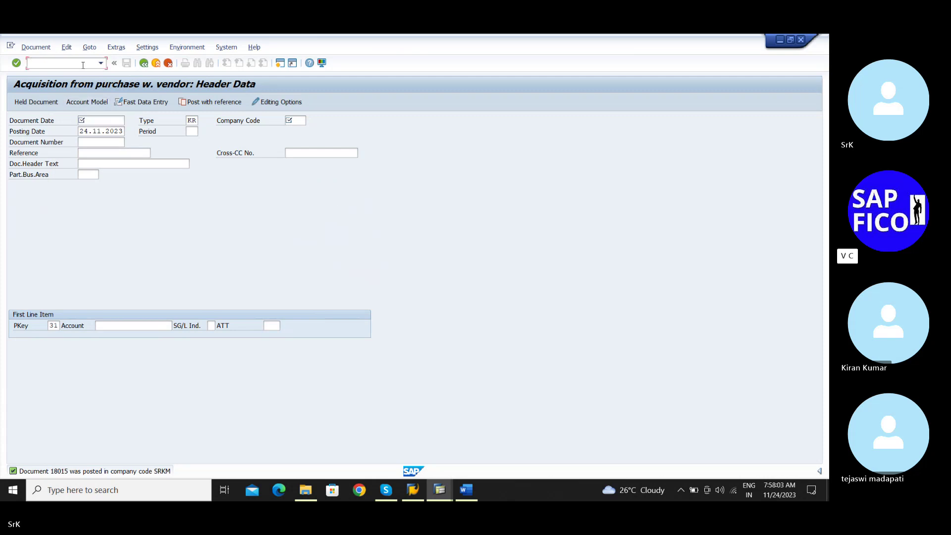
text(/nfb03)
key(Return)
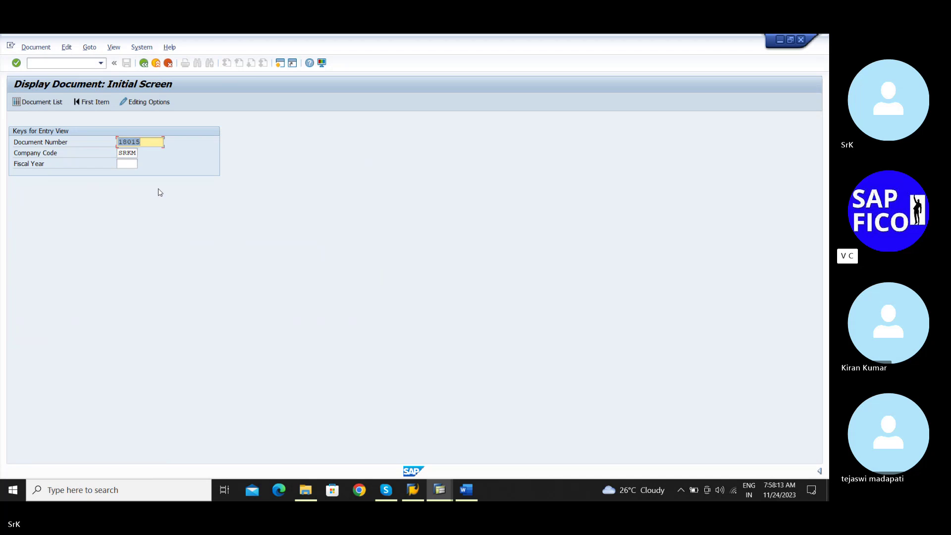
key(Return)
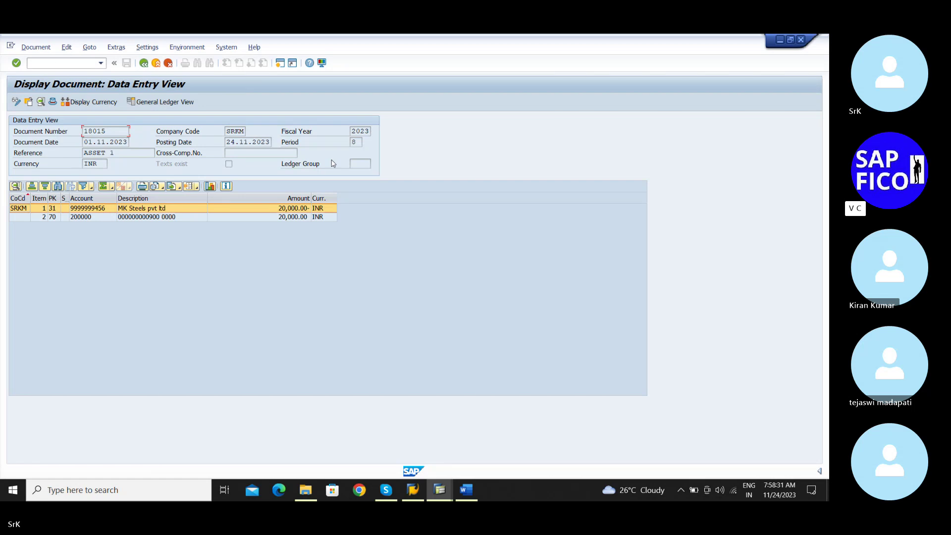
text(/nas03)
key(Return)
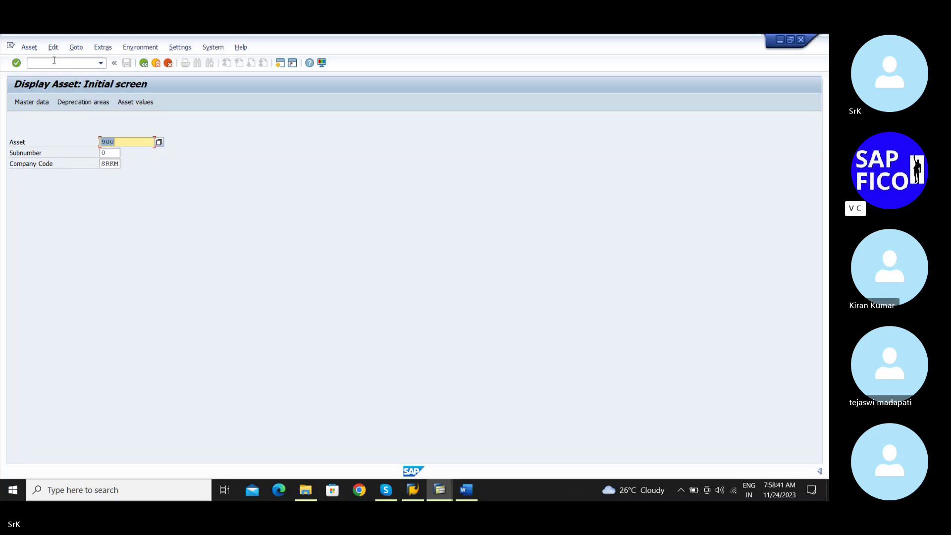
View asset 900's master data (capitalized 01.11.2023), then go back to the Easy Access menu
key(Return)
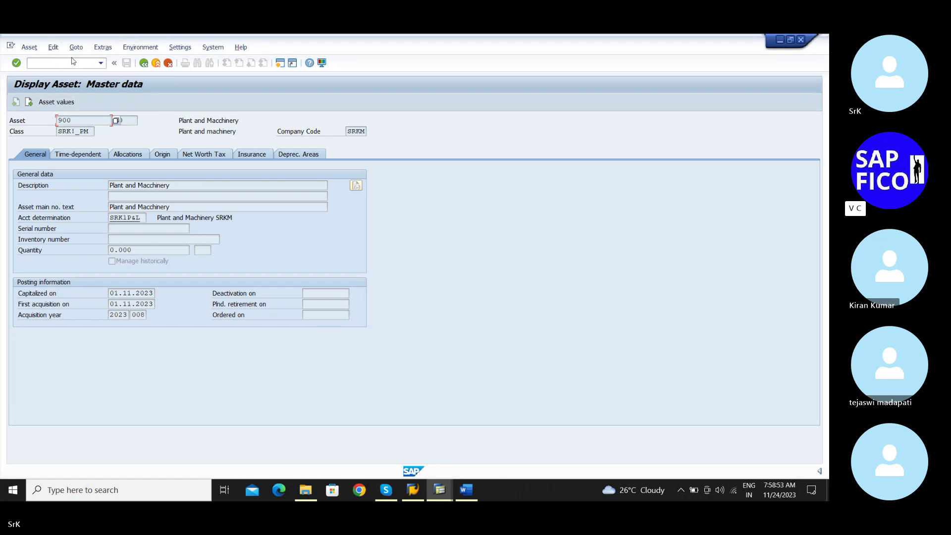
click(144, 64)
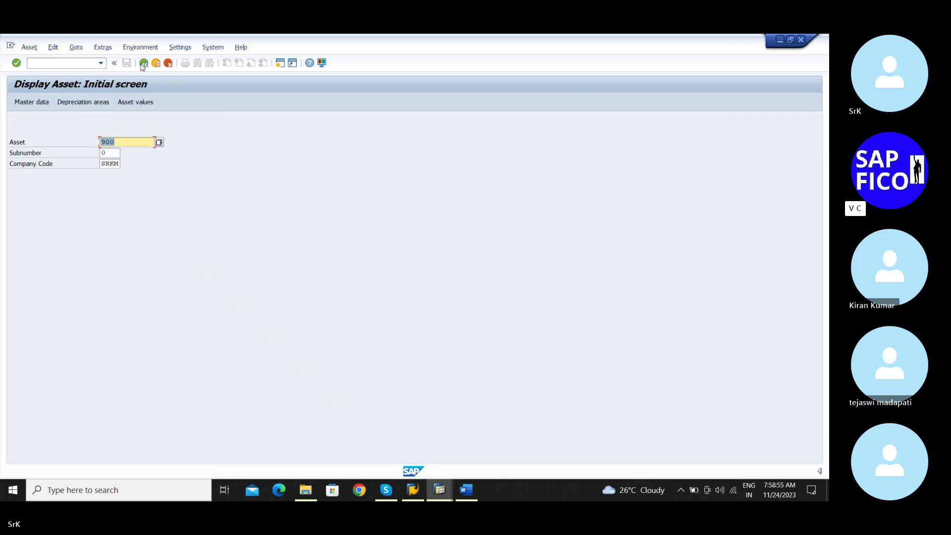
click(143, 63)
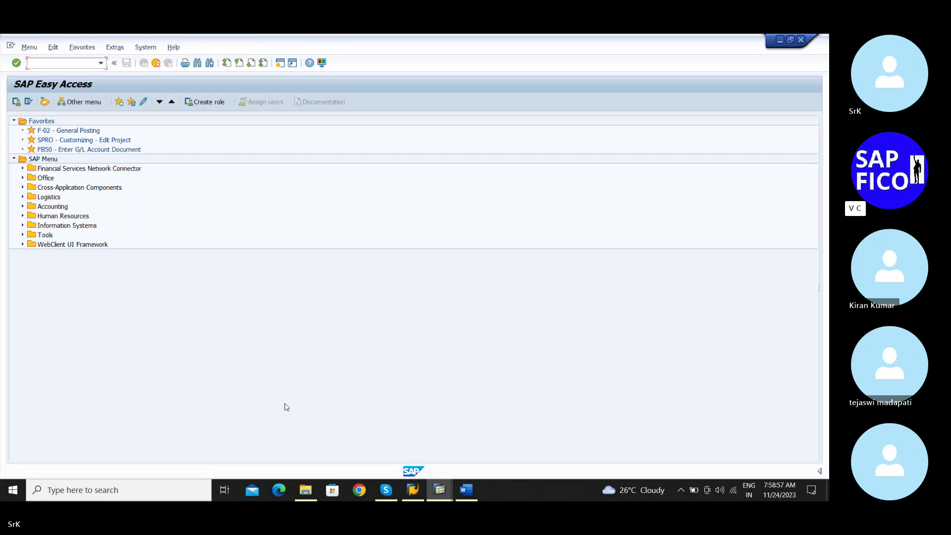
click(461, 490)
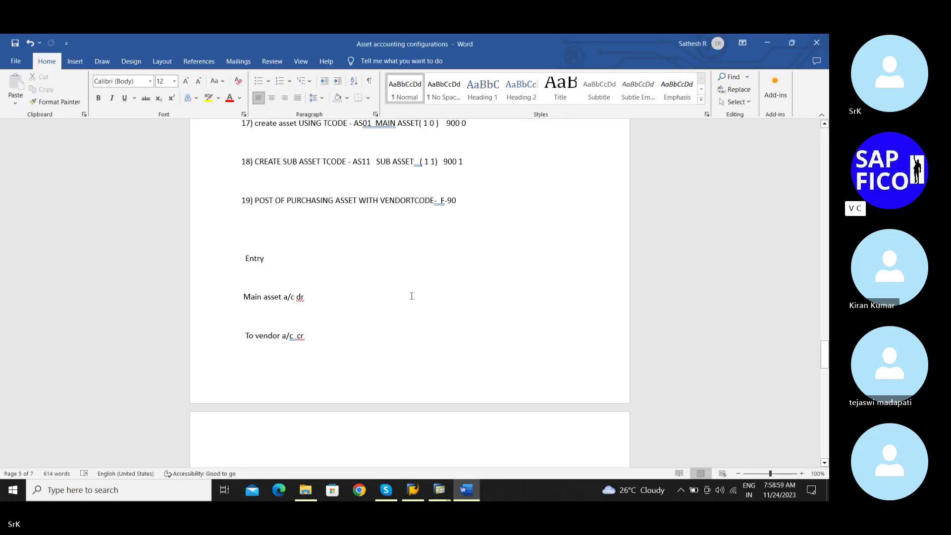
scroll(414, 289, down, 3)
scroll(415, 288, down, 3)
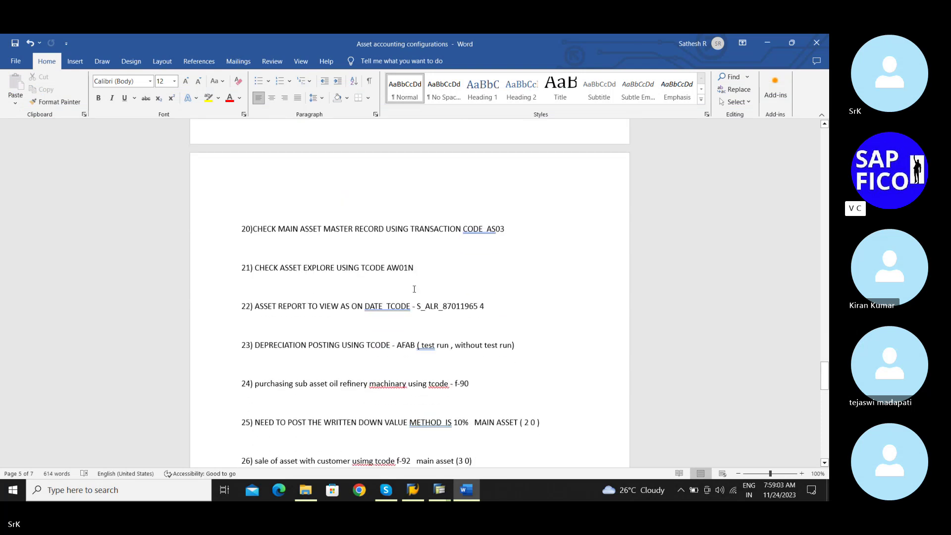
scroll(413, 291, down, 2)
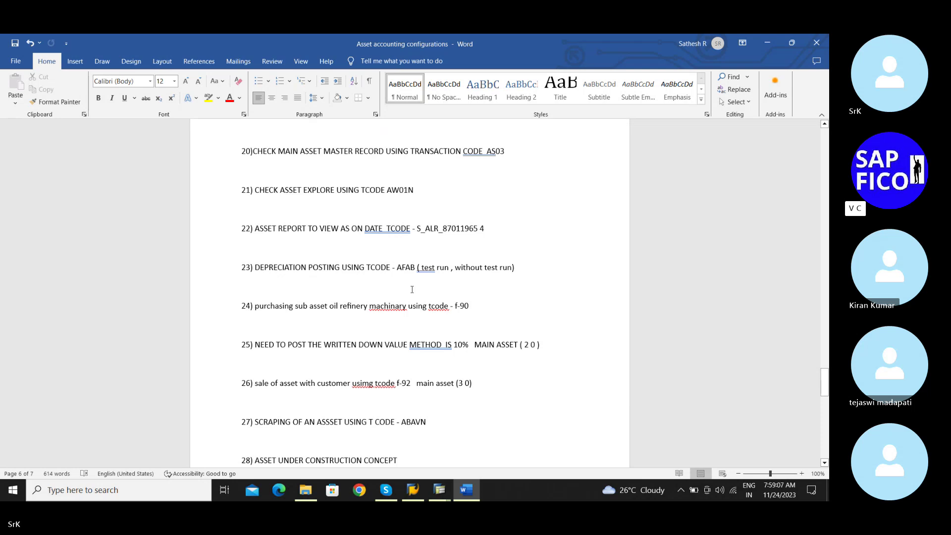
scroll(412, 290, down, 1)
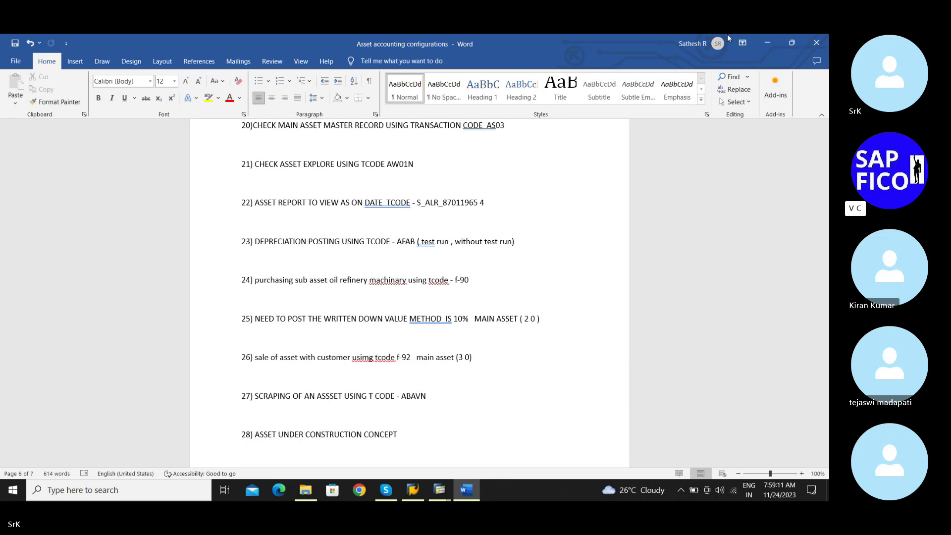
click(768, 47)
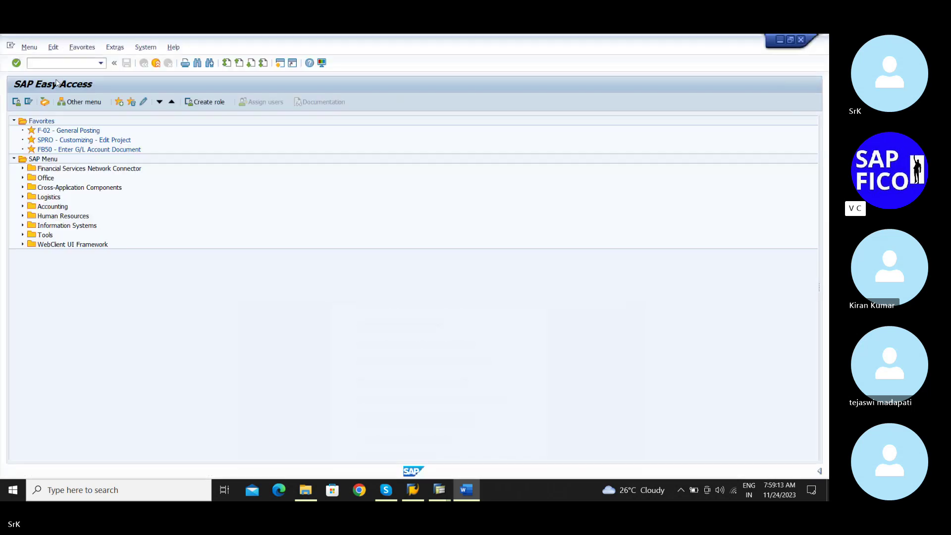
Open the Asset Explorer (AW01N) for asset 900-0 showing the 20,000.00 INR acquisition and 417.00 depreciation
text(aw)
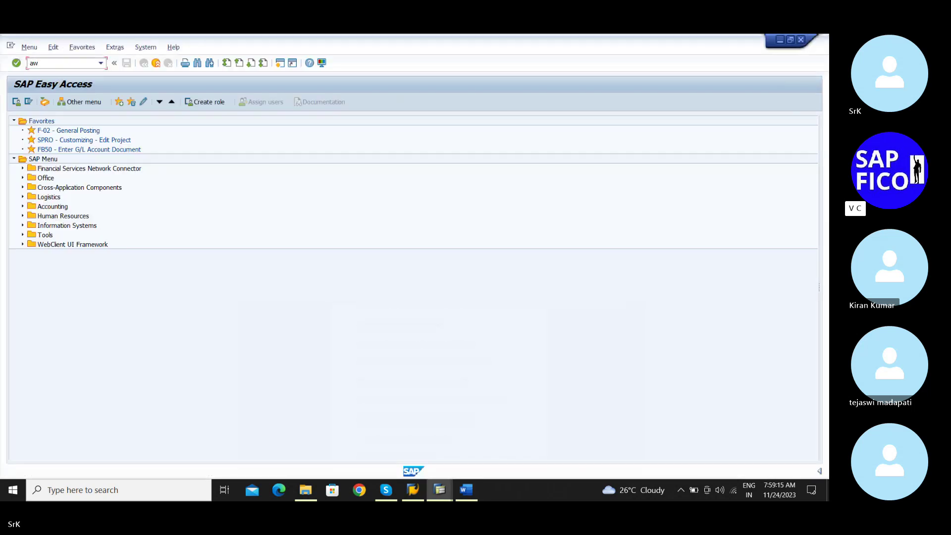
text(01n)
key(Return)
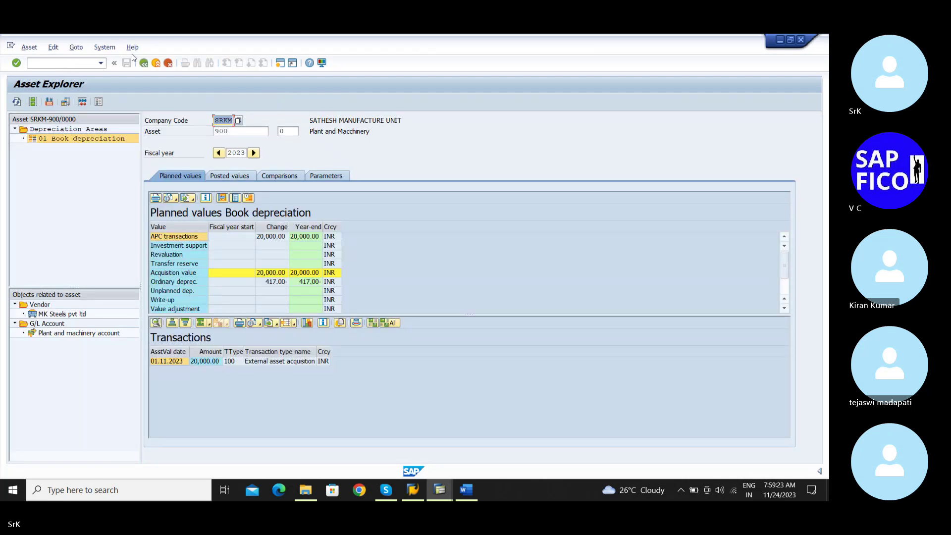
mouse_move(463, 491)
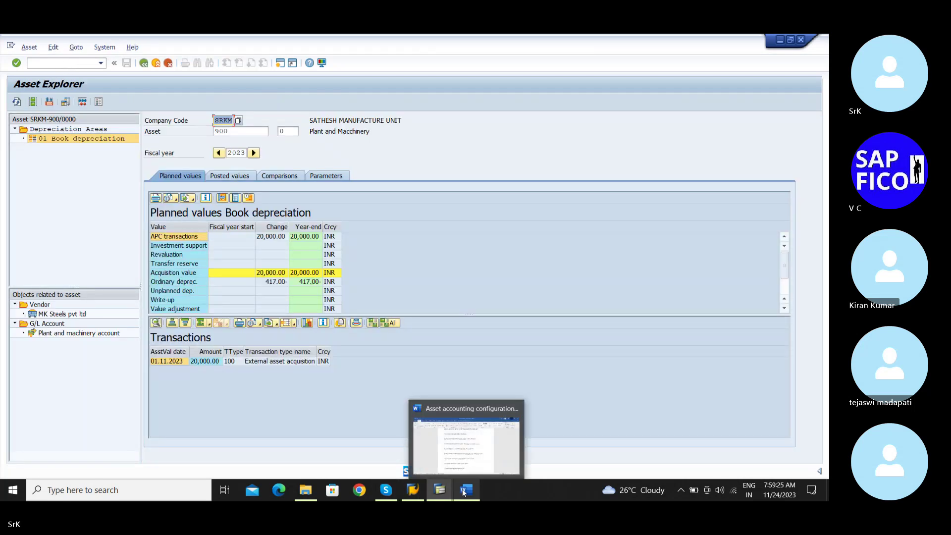
click(463, 491)
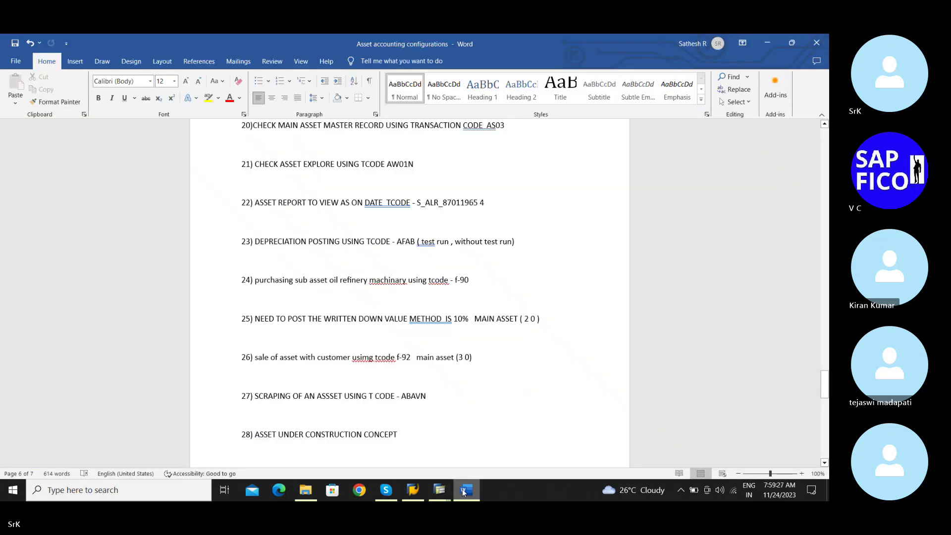
click(462, 489)
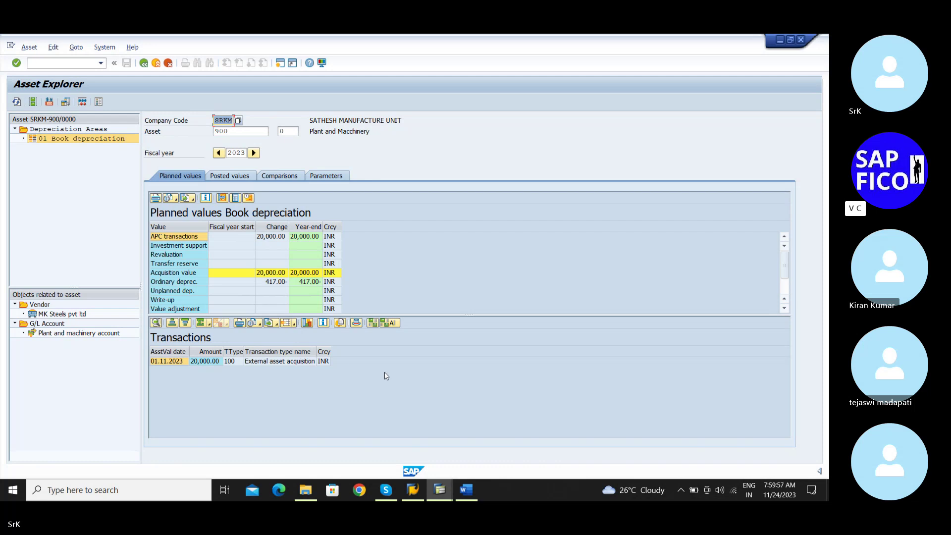
Show posted values: 20,000.00 INR acquisition, with periods 8–9 planned at 83.00 and 84.00
click(236, 177)
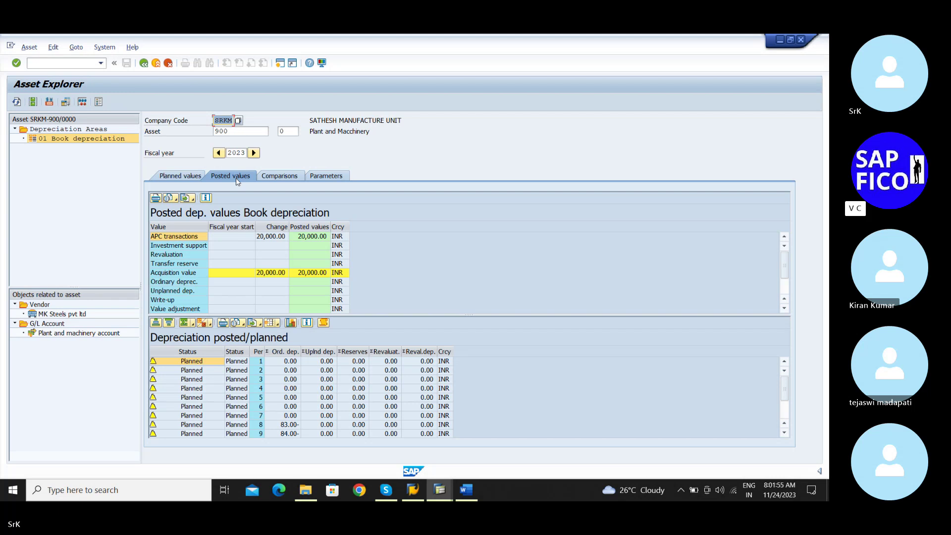
Show the 2023–2026 comparison: 3,417.00 total depreciation leaving 16,583.00 net book value
click(294, 177)
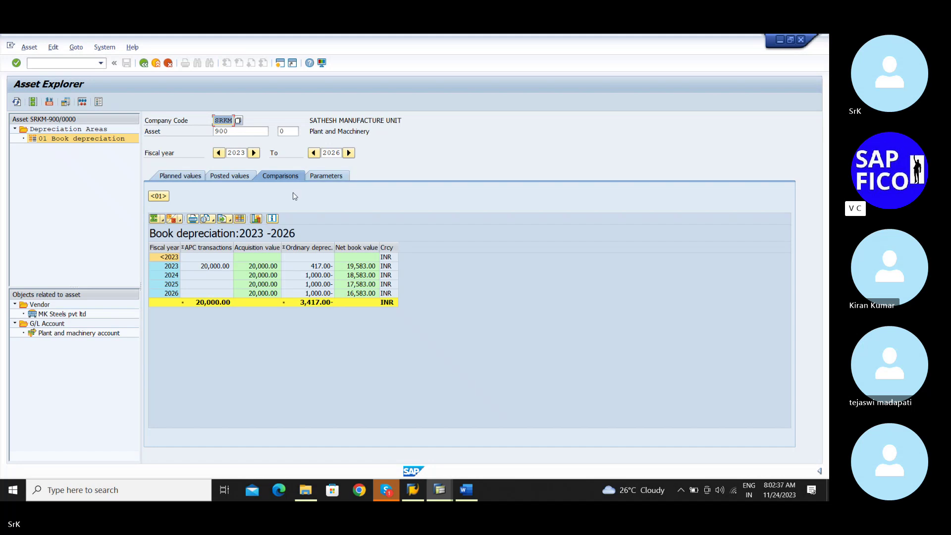
View the depreciation parameters (key SRK1, 3-year life, start 01.11.2023), then bring up the Word notes
click(332, 181)
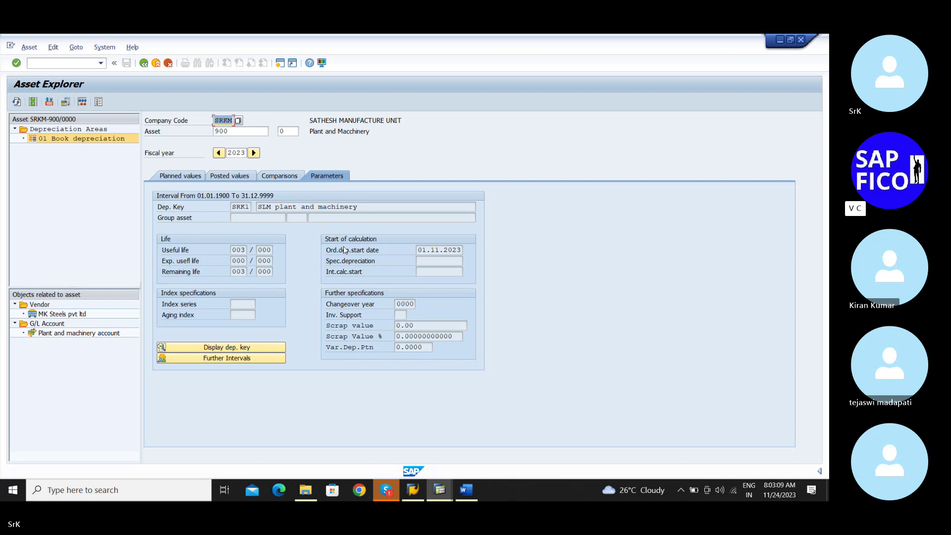
click(466, 490)
Locate step 22 in the Word notes and copy the transaction code S_ALR_87011965
scroll(431, 310, down, 3)
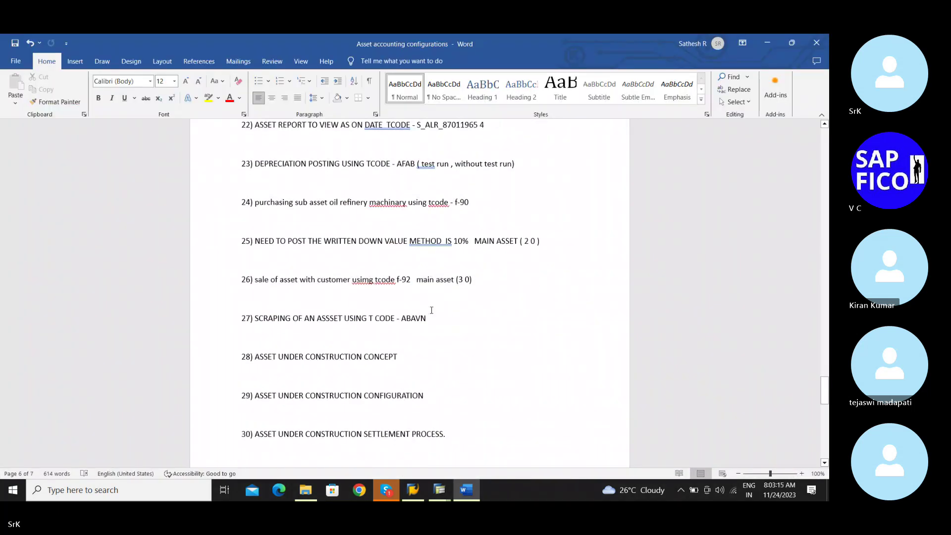
scroll(431, 310, up, 1)
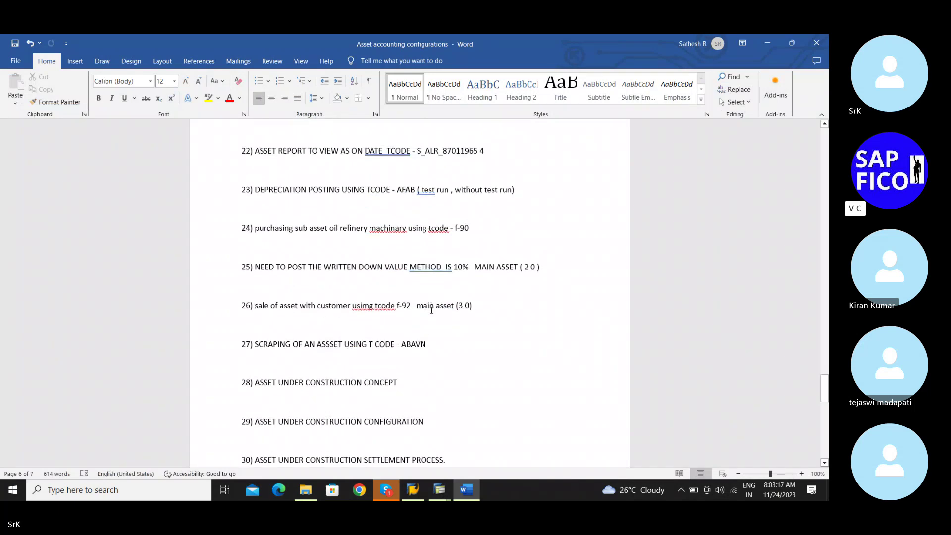
scroll(431, 310, up, 2)
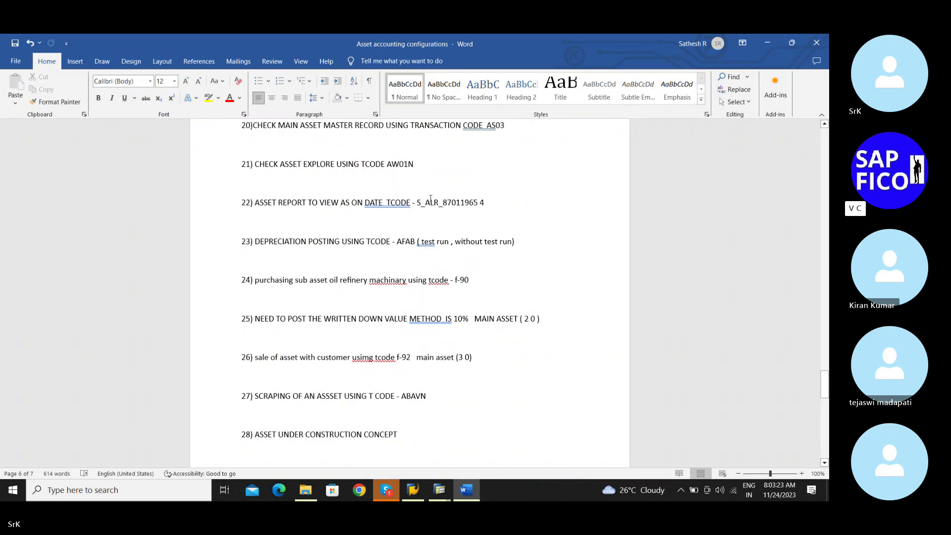
drag(419, 203, 478, 204)
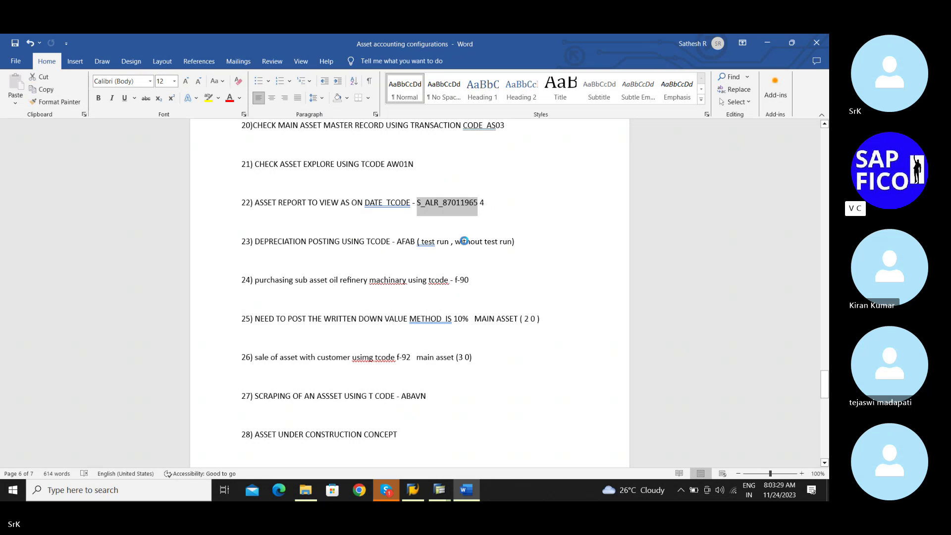
Back in SAP, run S_ALR_87011965 for company code SRKM with report date 31.03.2024
click(442, 489)
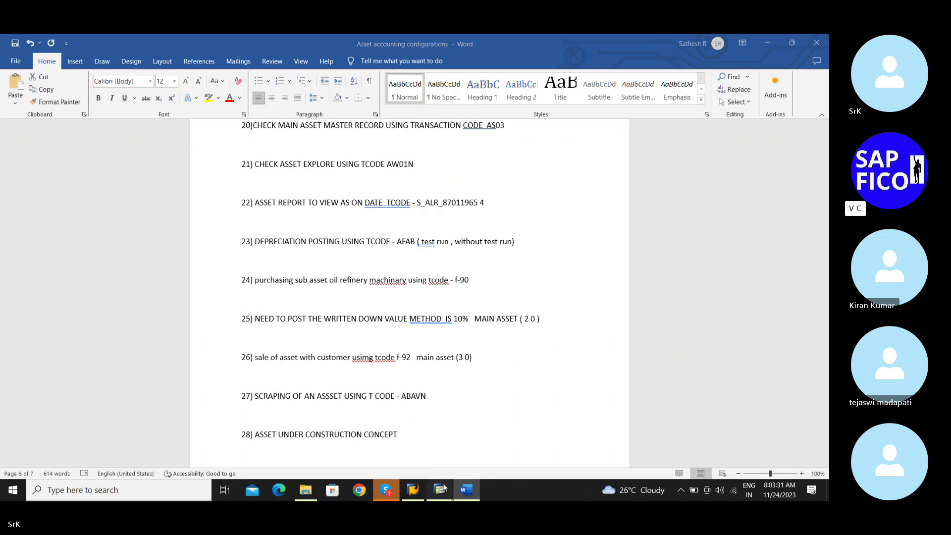
click(428, 468)
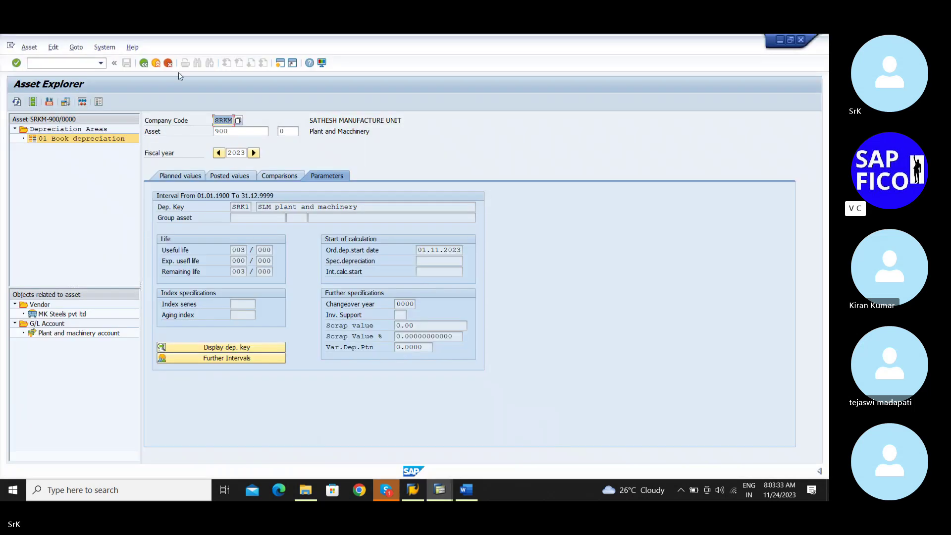
click(149, 65)
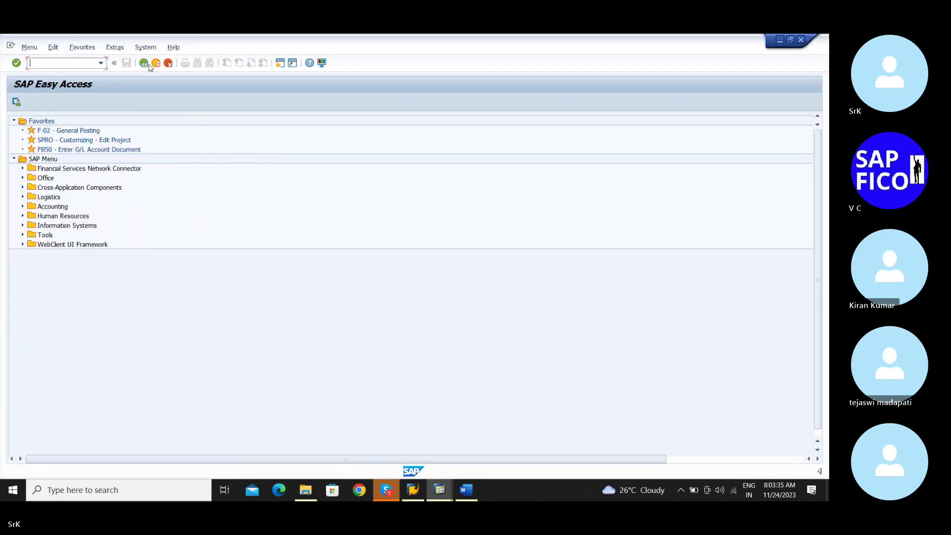
text(S_ALR_87011963)
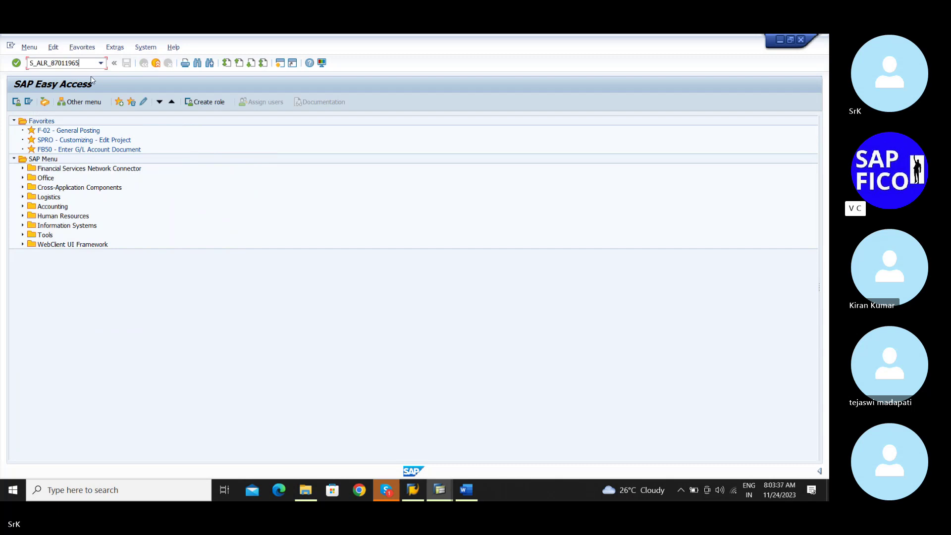
key(Return)
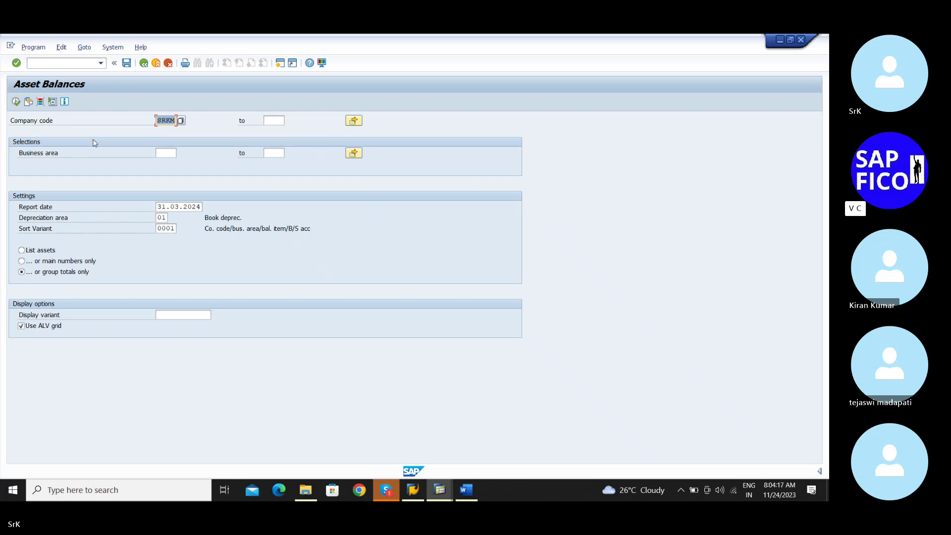
click(16, 103)
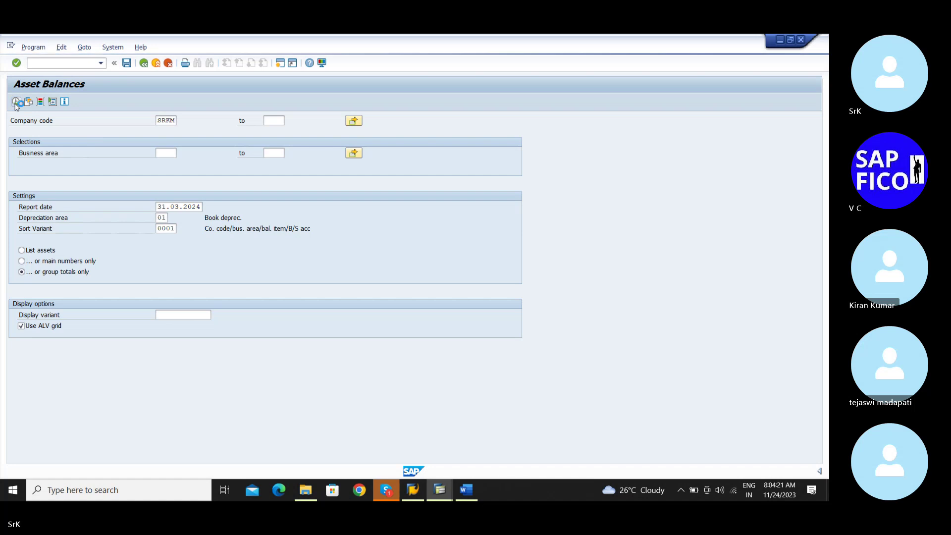